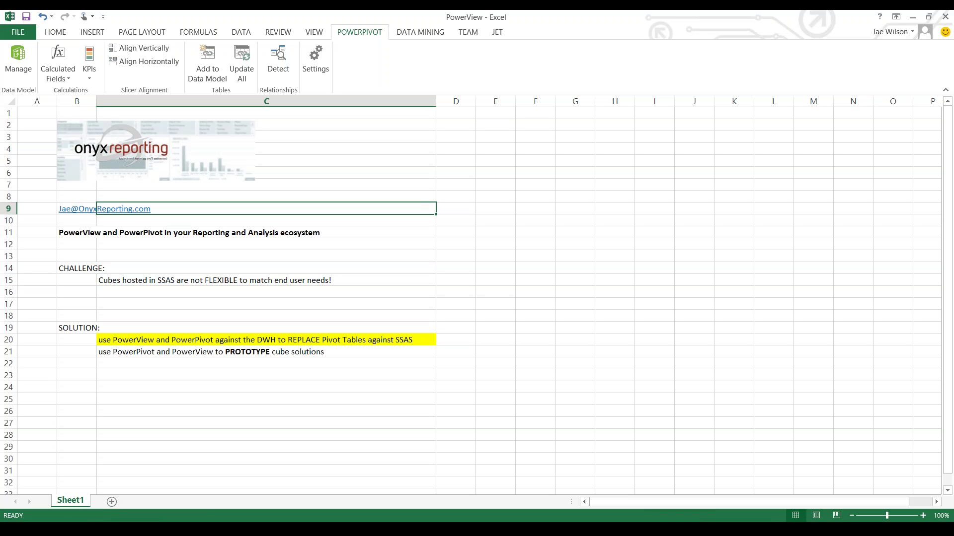
click(266, 268)
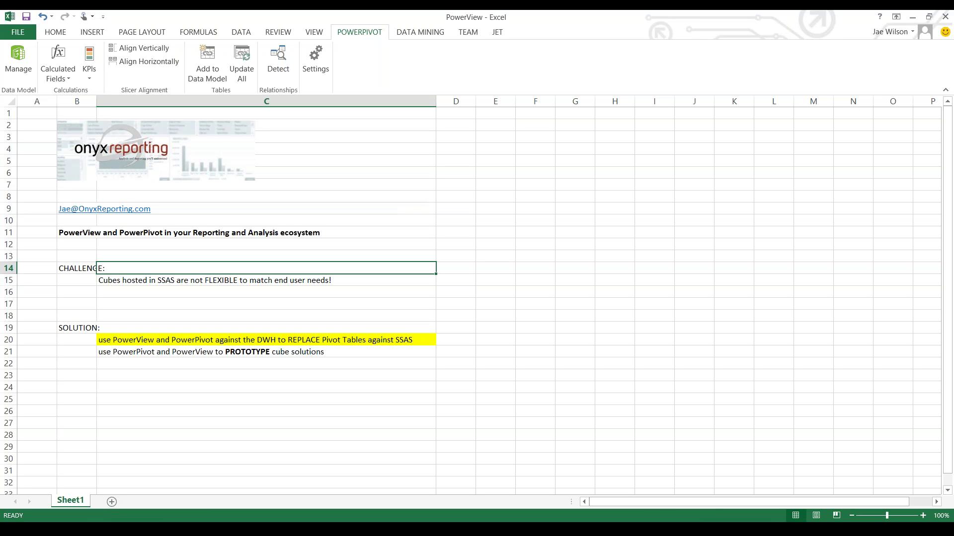
click(76, 292)
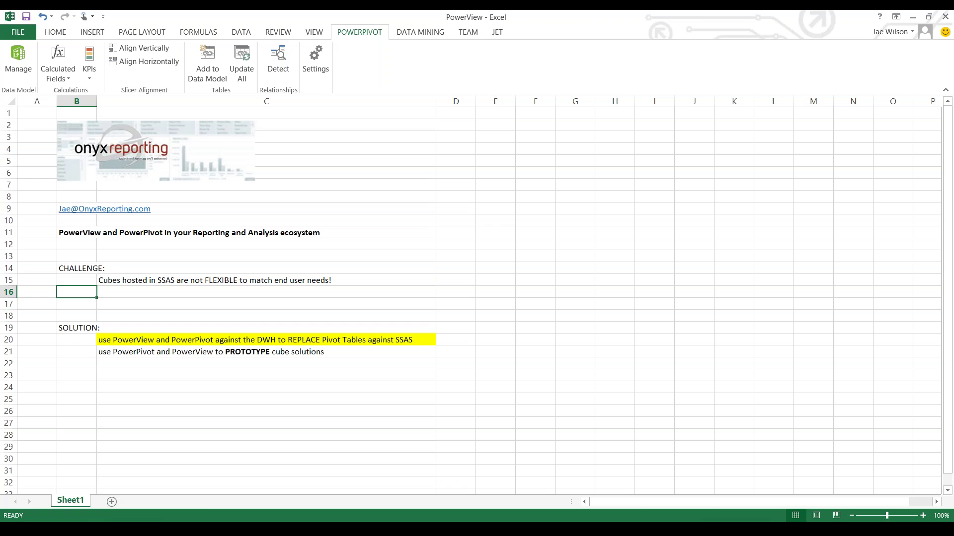
click(76, 328)
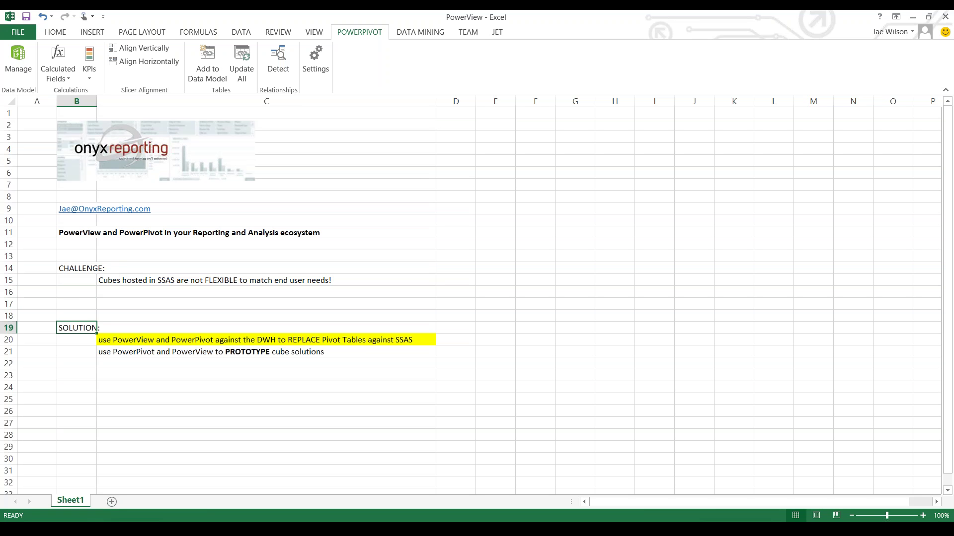
click(267, 351)
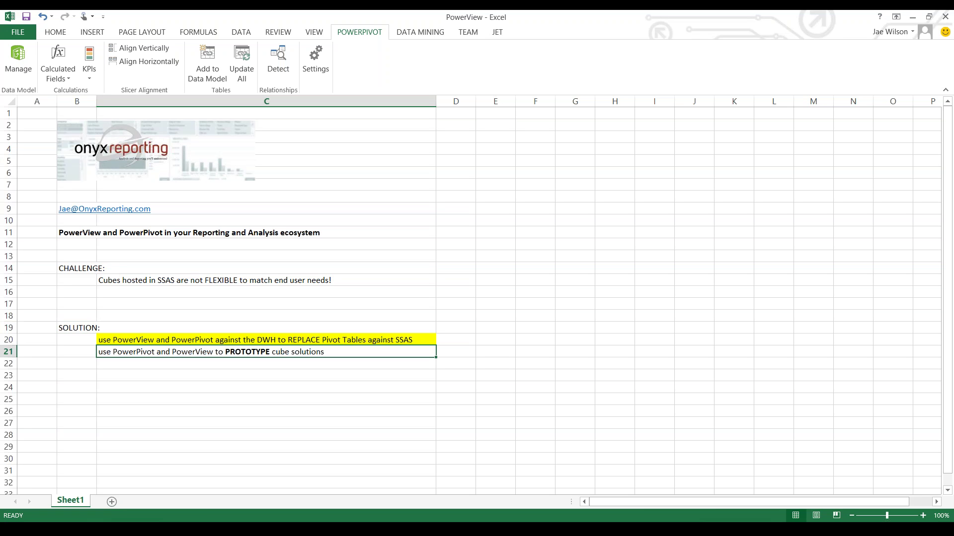
Open the PowerPivot data model window and start a SQL Server import with localhost as the server name
click(266, 424)
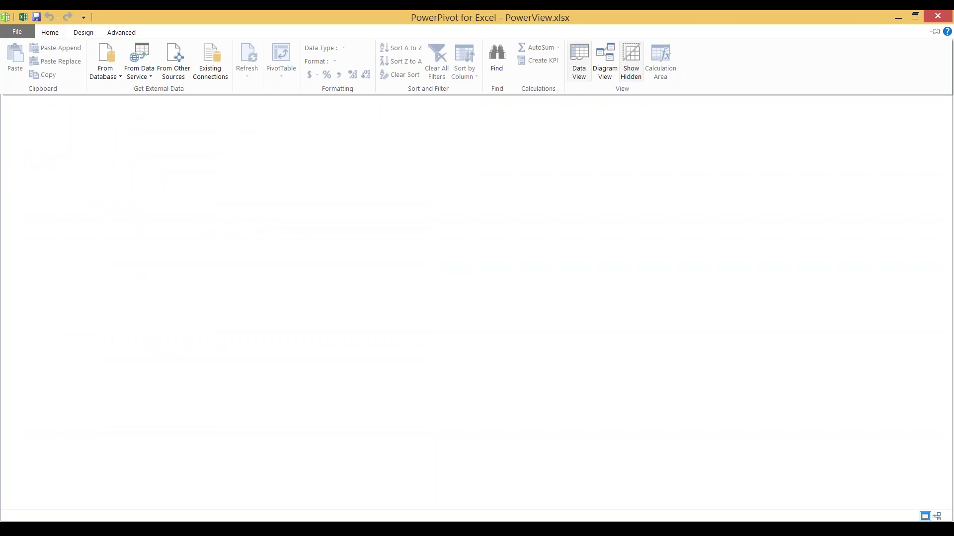
click(105, 62)
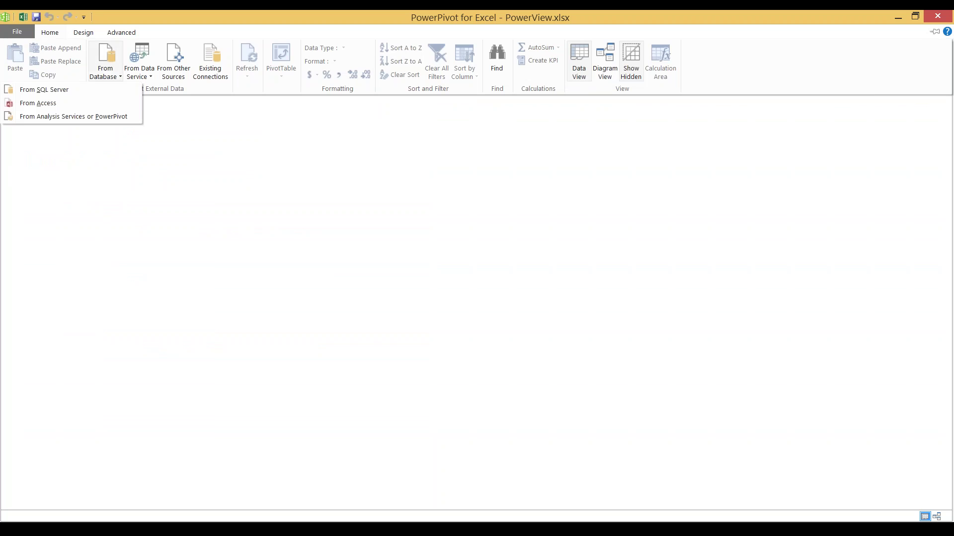
click(44, 90)
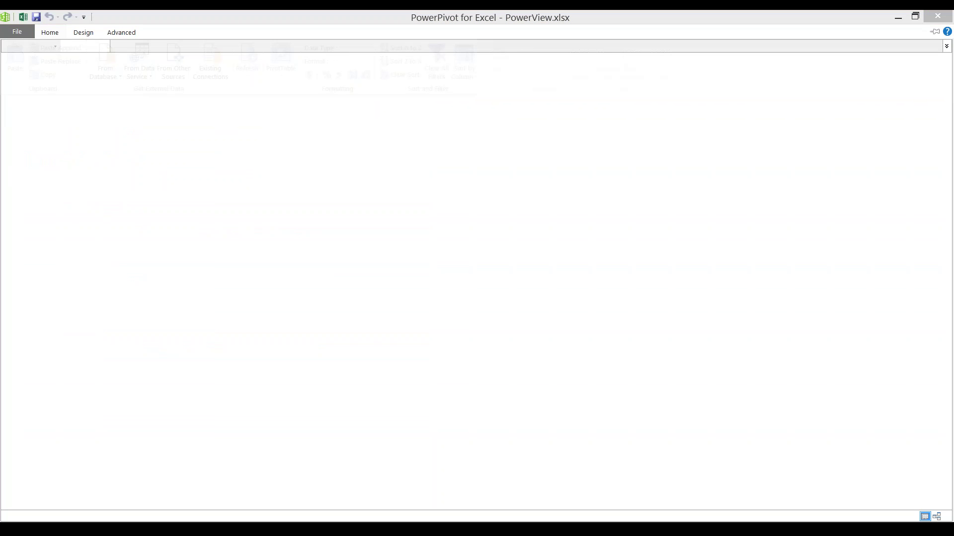
text(localhost)
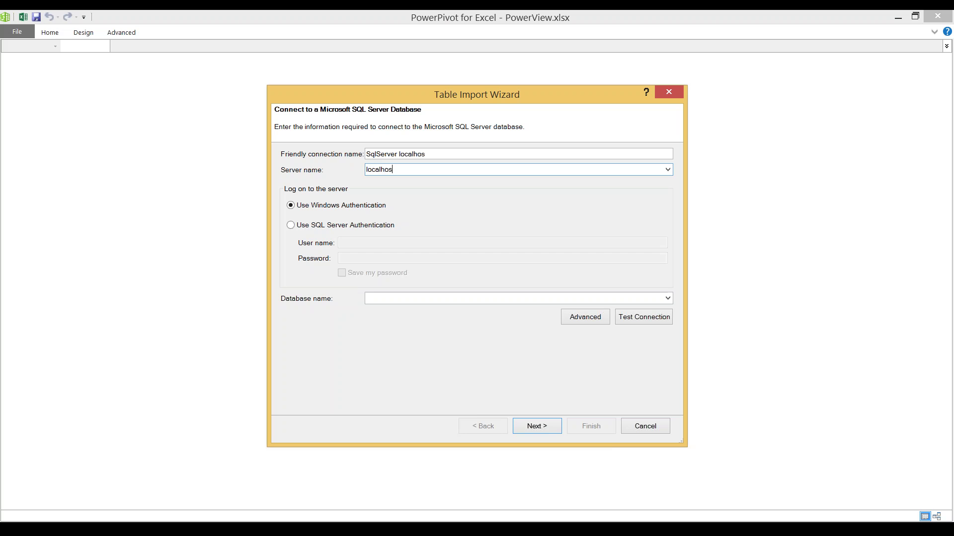
key(Tab)
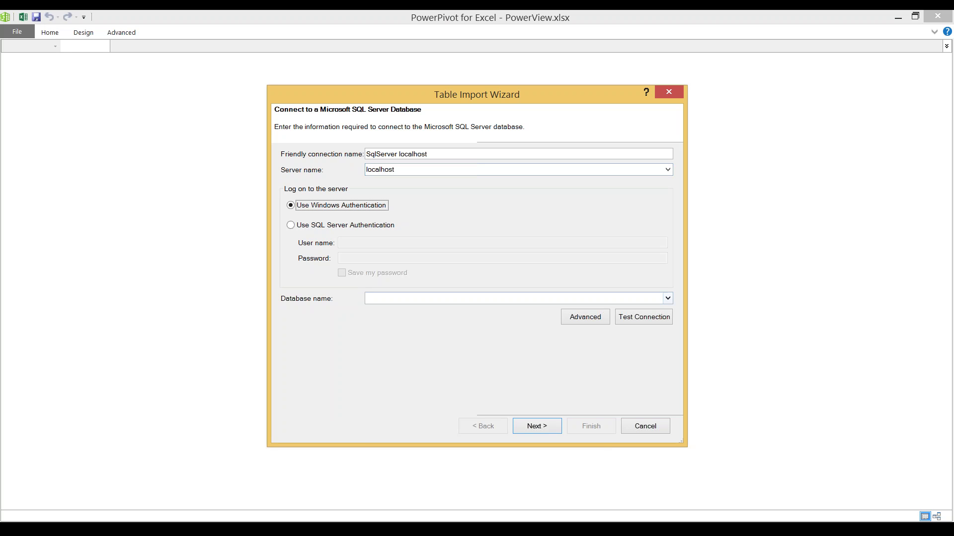
Choose the TxNavDwh database and proceed to selecting from its list of tables and views
click(667, 299)
key(Down)
key(Down)
key(Down)
key(Down)
key(Down)
key(Down)
key(Down)
key(Down)
key(Return)
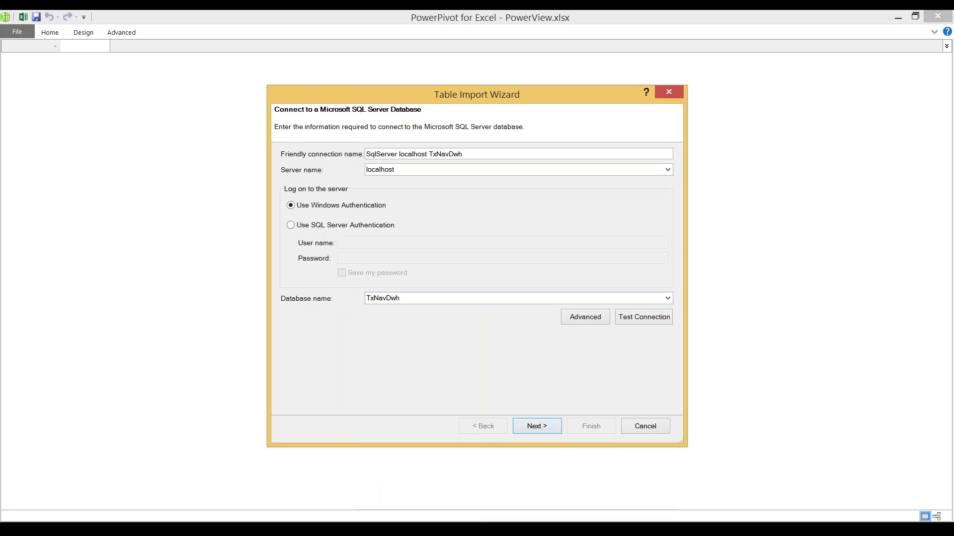
key(Return)
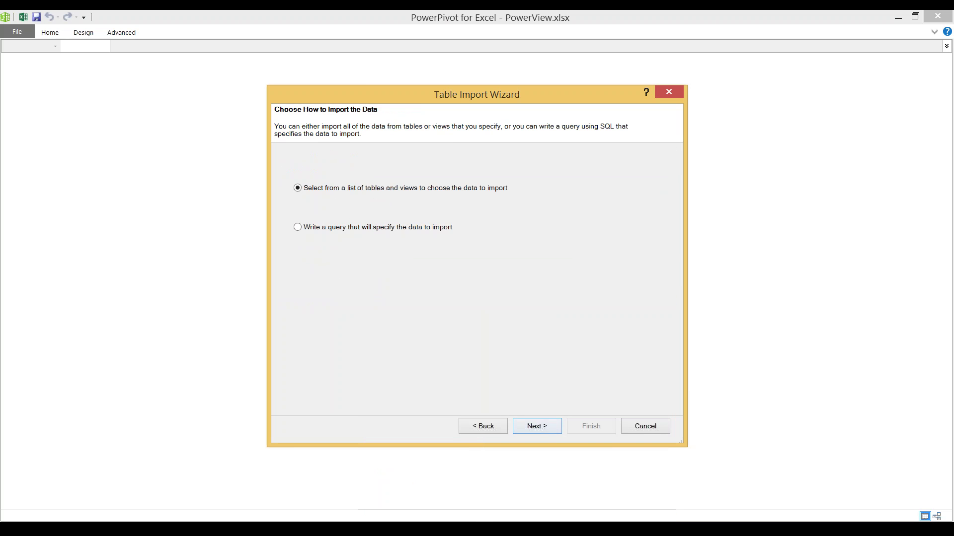
key(Return)
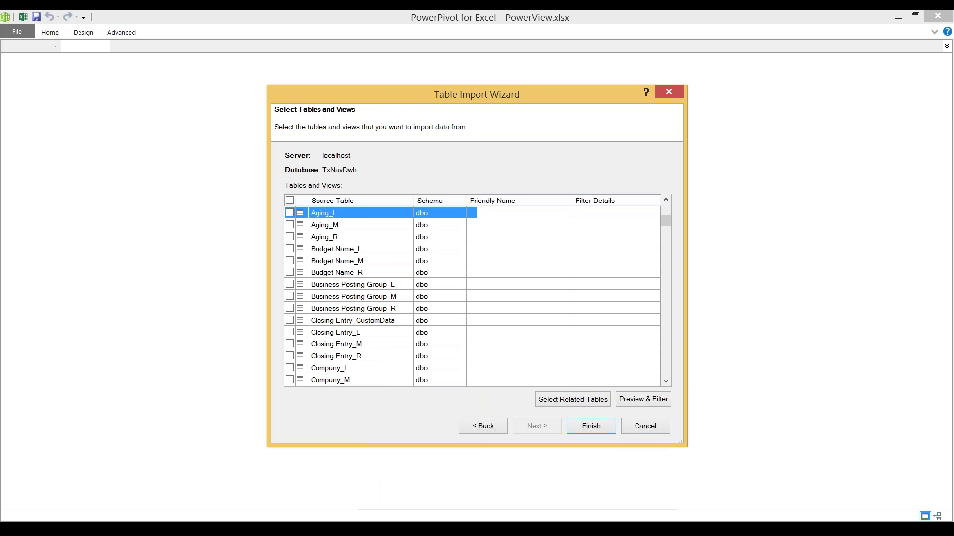
Widen the Source Table column and mark the Posted Purchase Transactions_V view for import
drag(666, 221, 666, 300)
scroll(472, 290, up, 12)
scroll(472, 291, down, 20)
scroll(318, 238, down, 20)
scroll(475, 296, down, 4)
scroll(475, 296, up, 4)
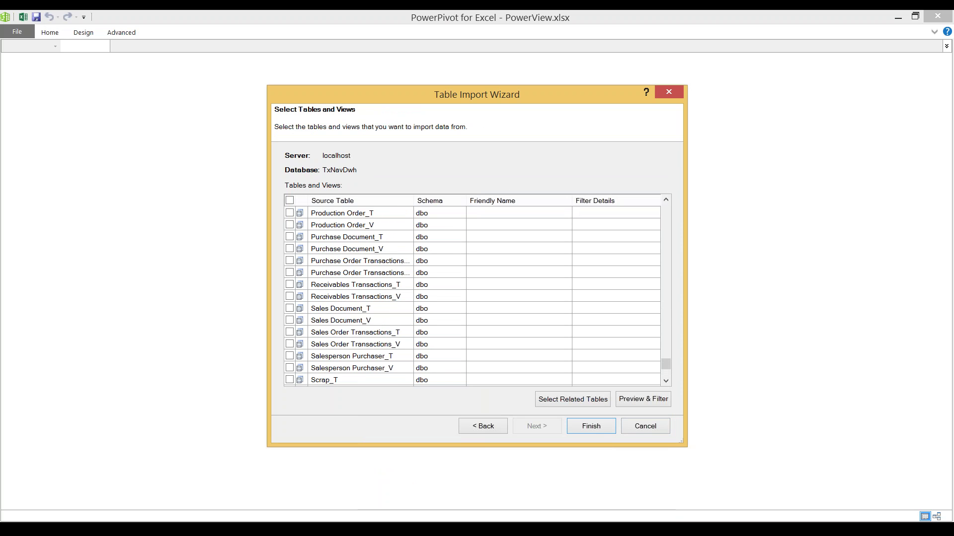
scroll(395, 214, up, 2)
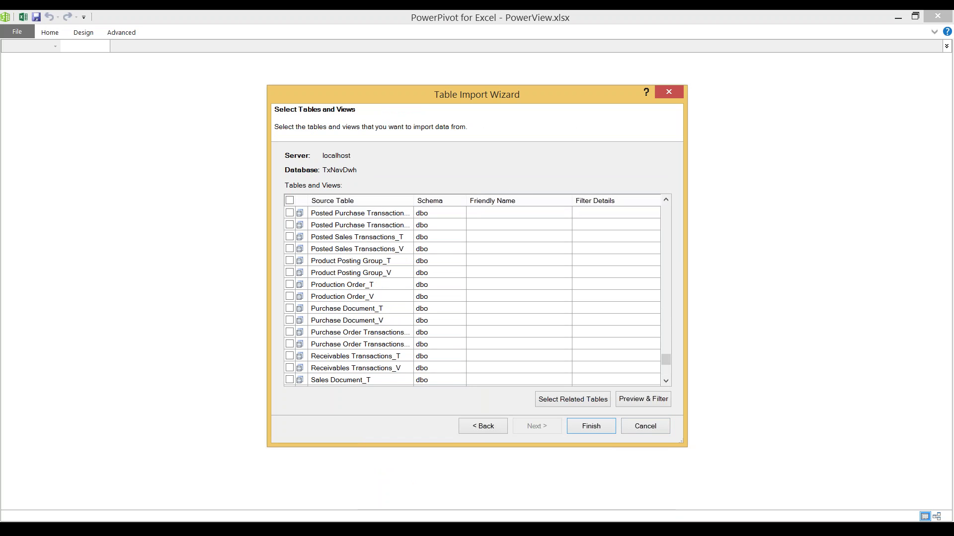
drag(413, 201, 447, 201)
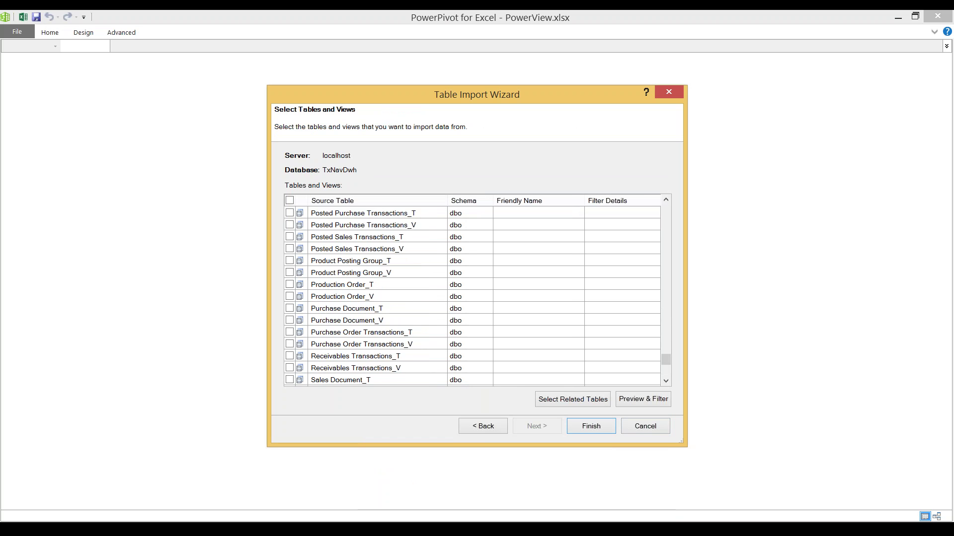
click(289, 225)
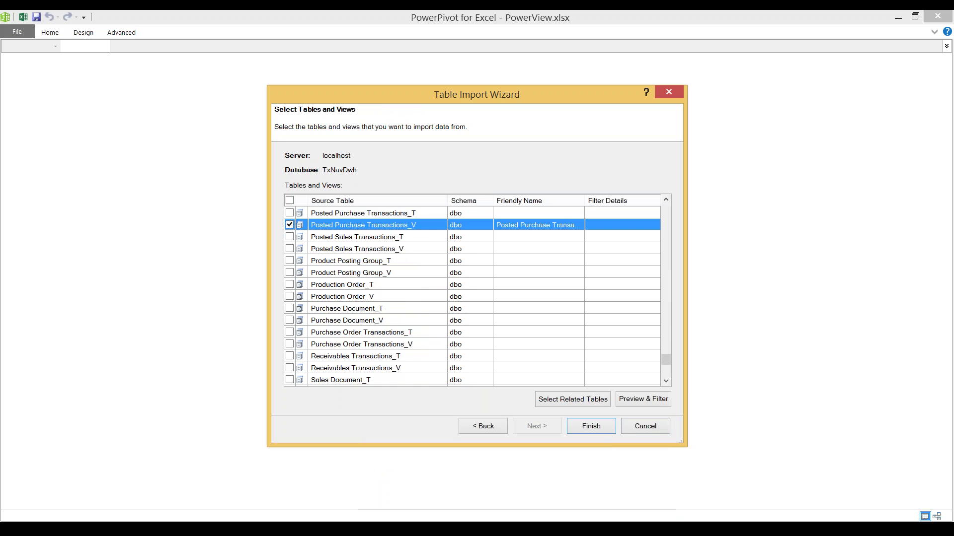
Add the Customer_V view to the selection, run the import and close the wizard
scroll(312, 237, up, 8)
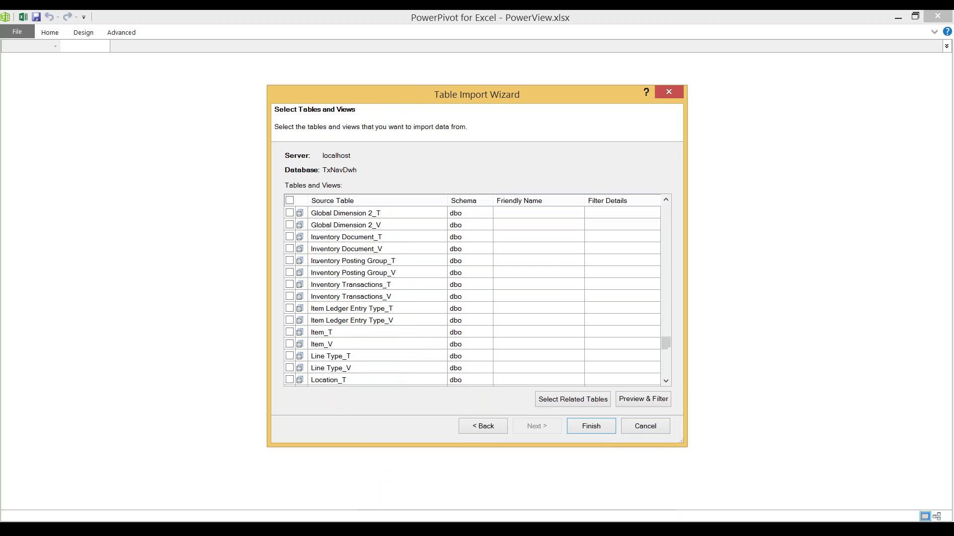
scroll(313, 237, up, 3)
scroll(313, 237, up, 5)
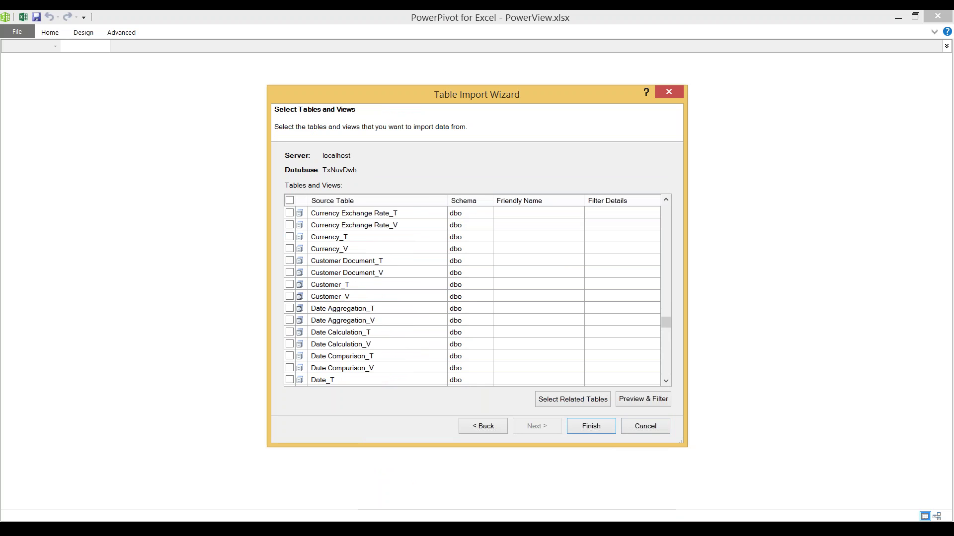
click(289, 296)
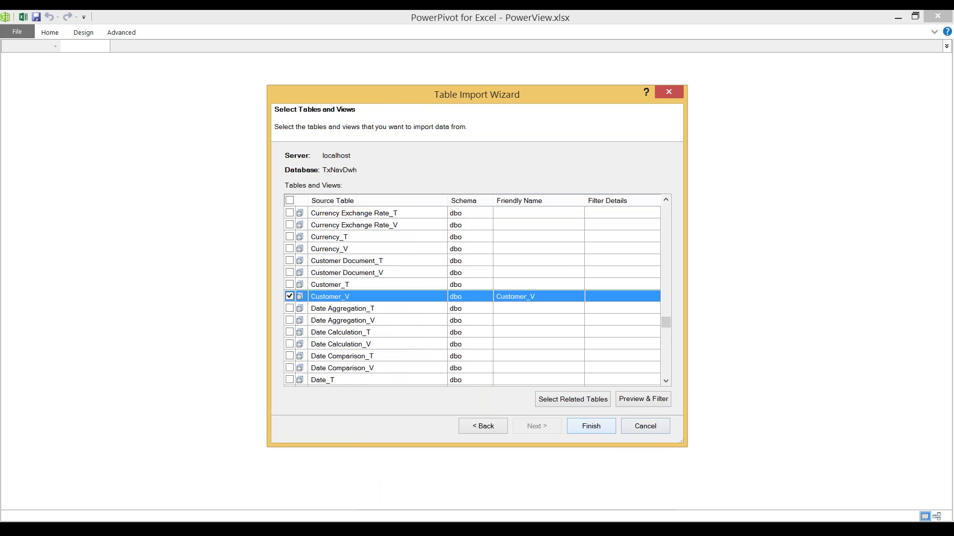
click(591, 426)
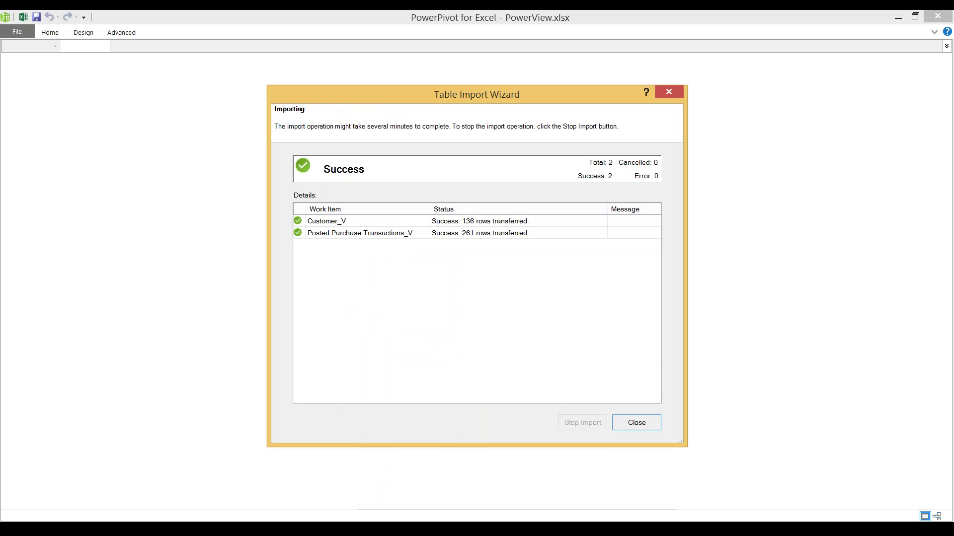
click(447, 233)
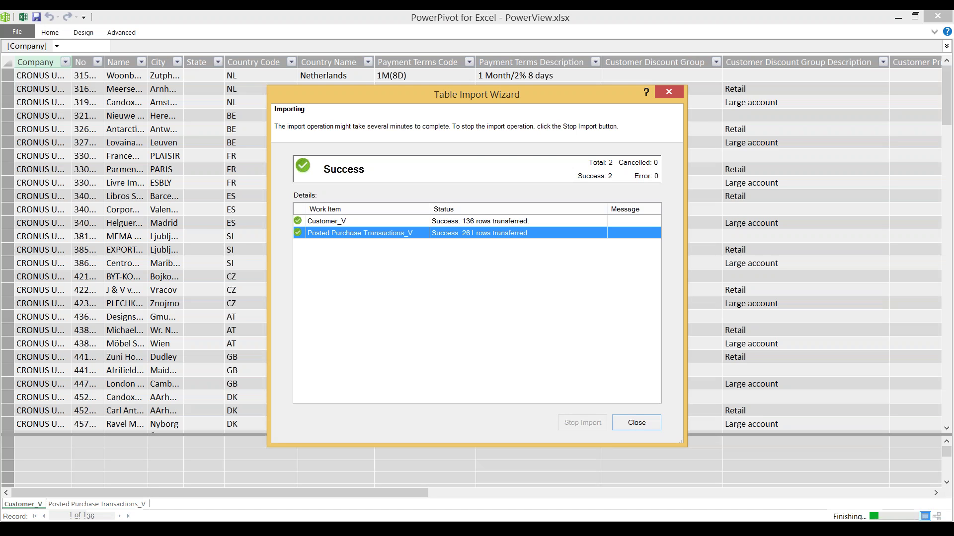
click(637, 423)
click(636, 424)
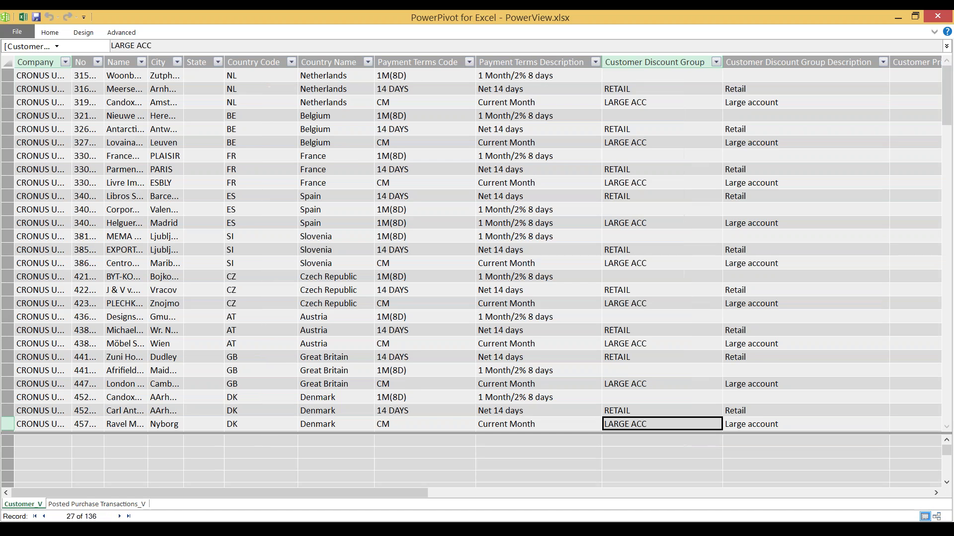
Start another import from SQL Server and enter localhost as the server name
click(50, 33)
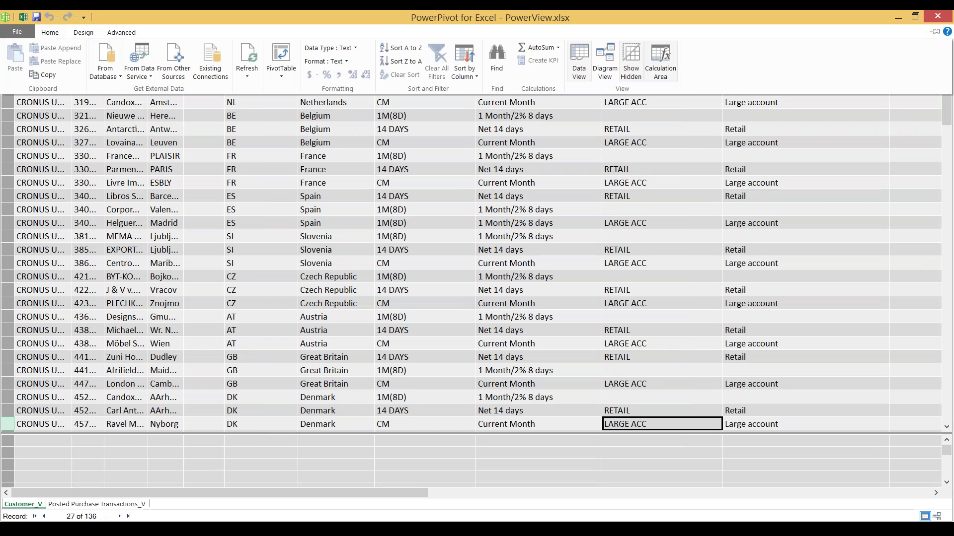
click(105, 69)
click(45, 97)
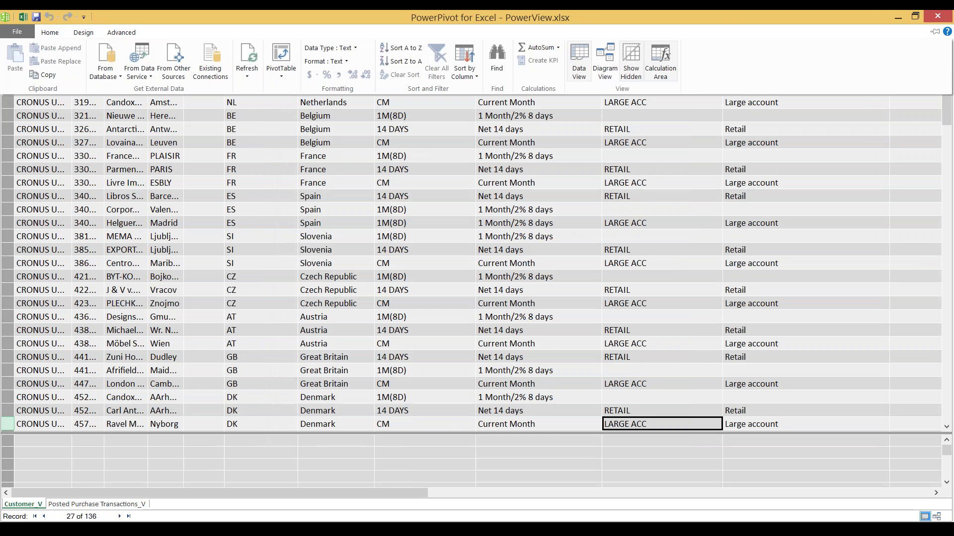
click(105, 70)
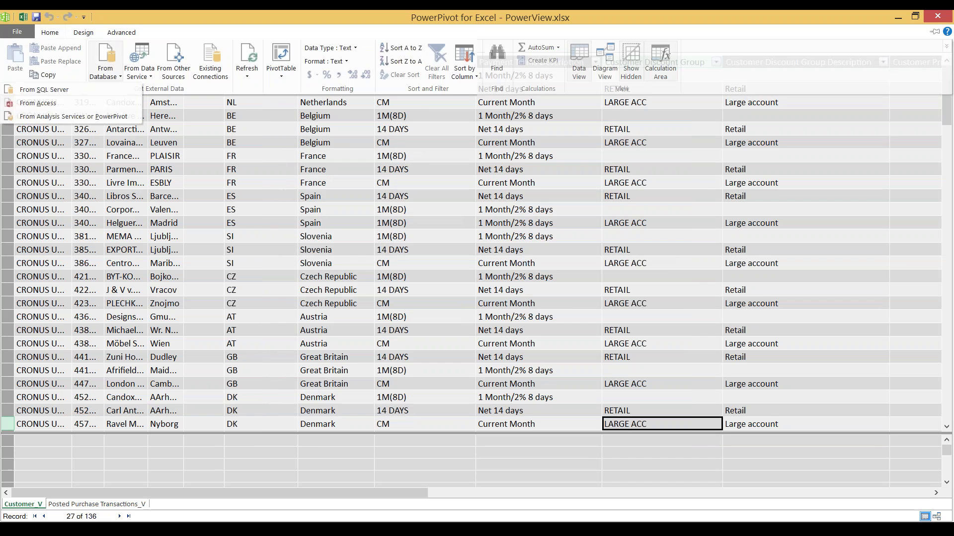
click(44, 89)
text(localhost)
key(Tab)
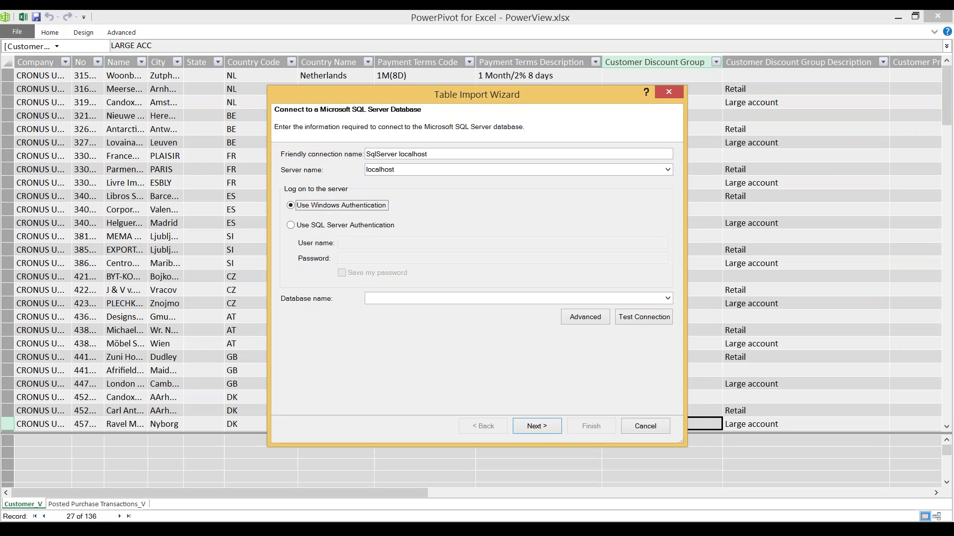
Set the second connection's database to TxNavDwh and advance to its tables and views
click(667, 299)
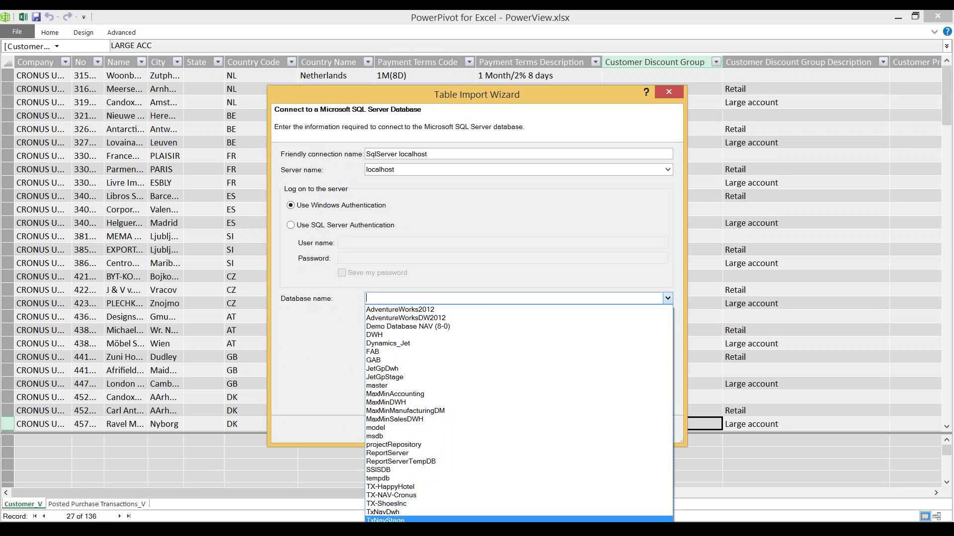
key(Return)
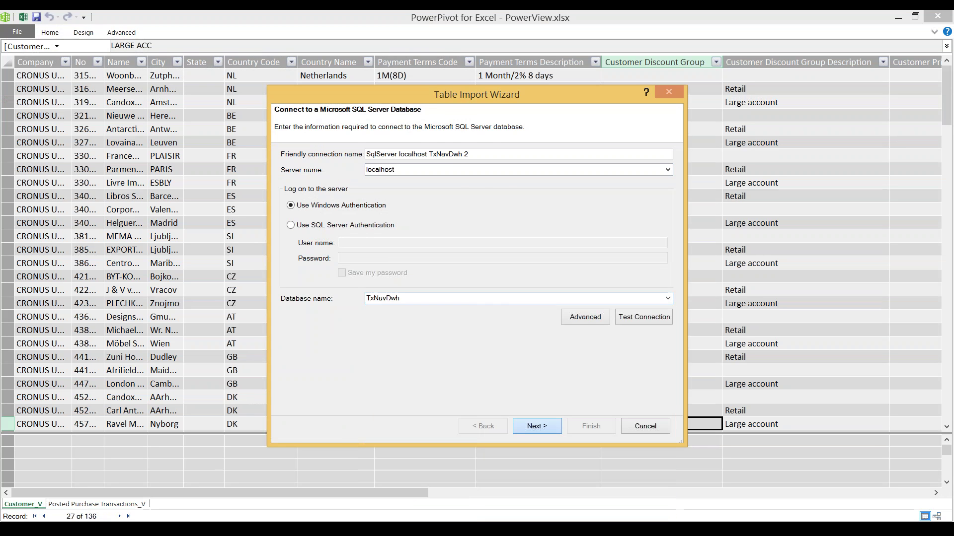
key(Return)
key(Return)
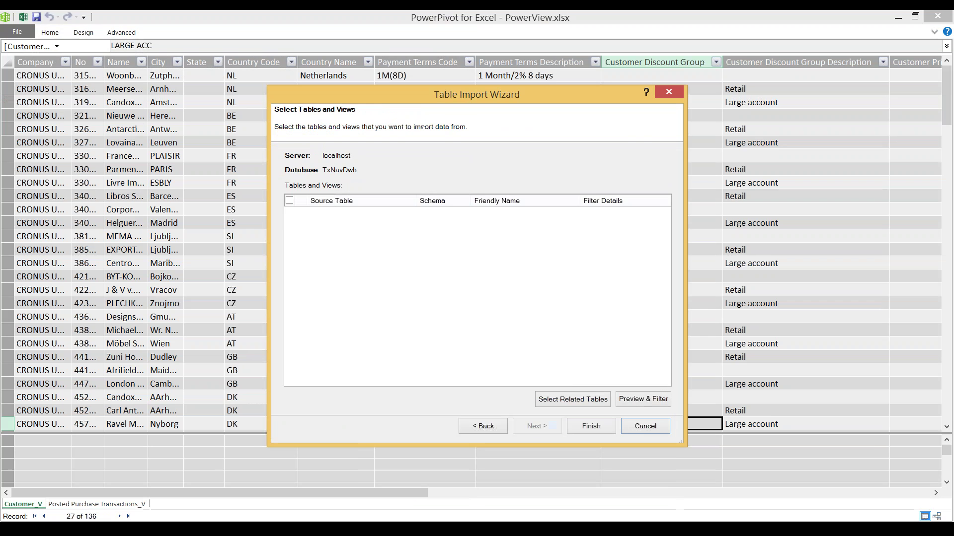
Import the Posted Sales Transactions_V view into the data model and close the wizard
drag(666, 211, 666, 350)
scroll(474, 295, down, 1)
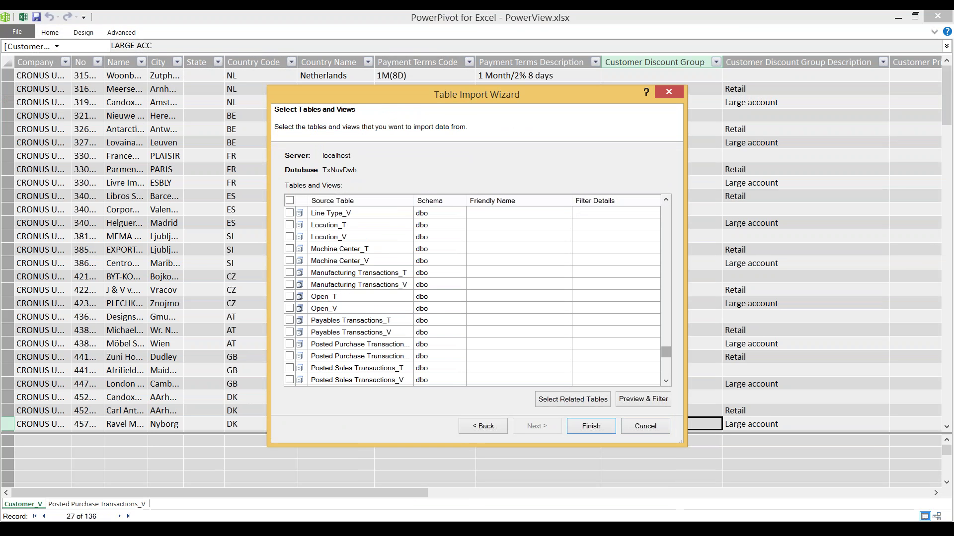
click(358, 368)
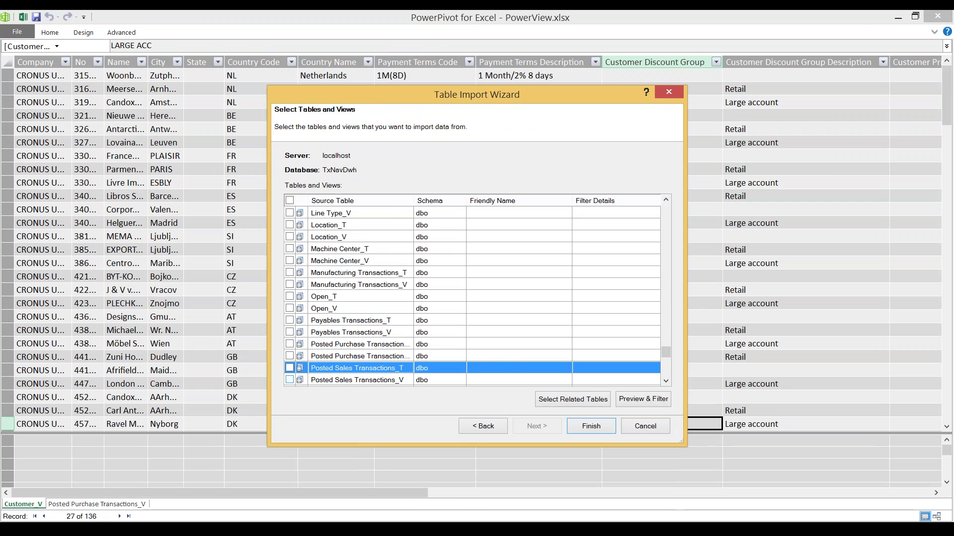
click(290, 380)
click(591, 426)
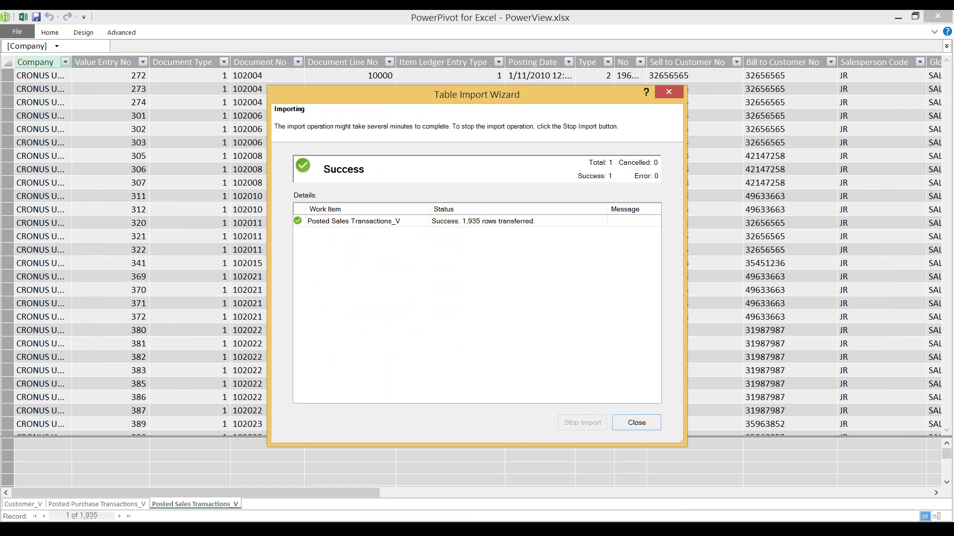
key(Return)
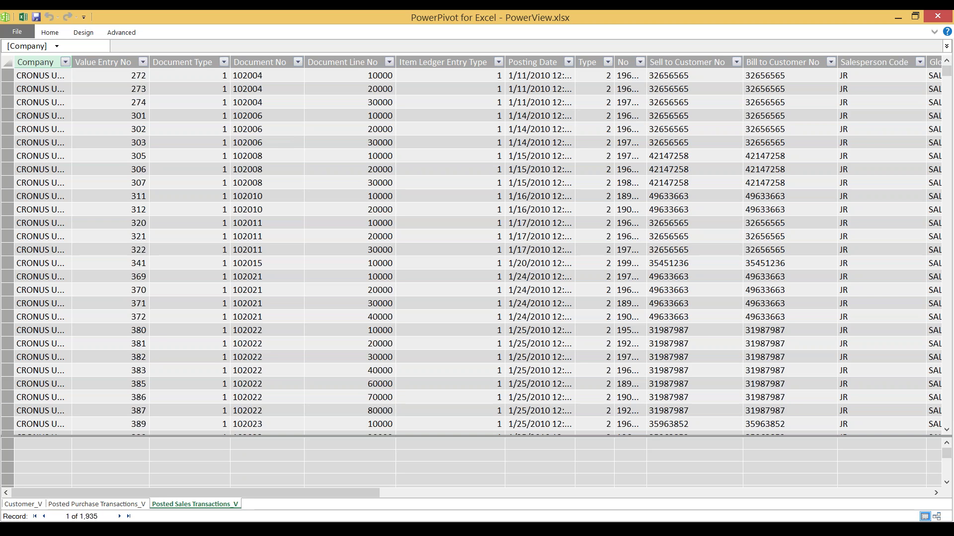
Delete the Posted Purchase Transactions_V table from the data model and confirm the deletion
click(97, 504)
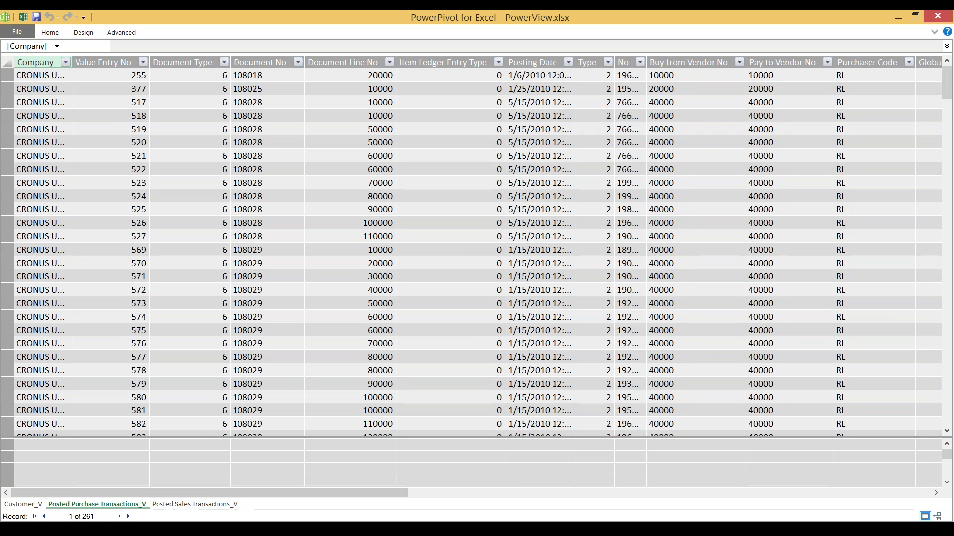
right_click(99, 504)
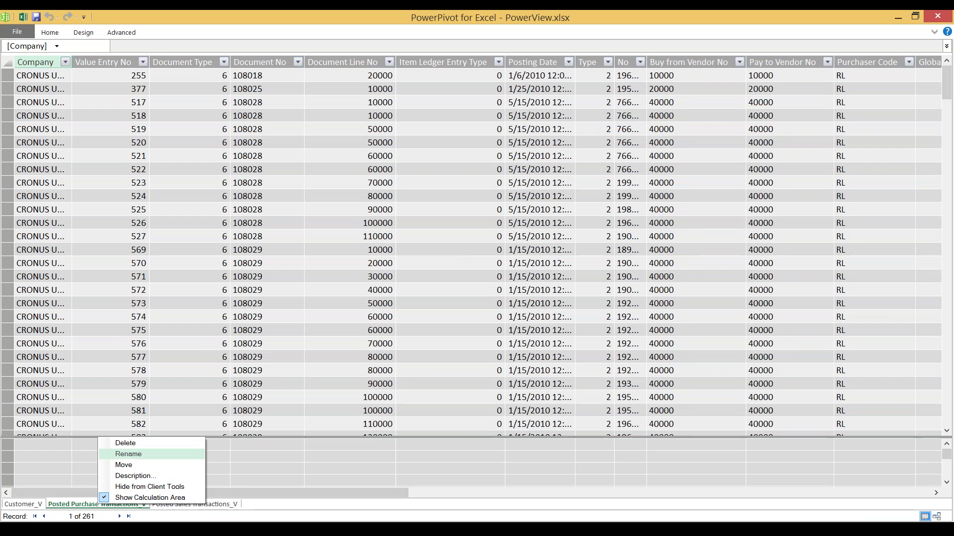
click(125, 443)
click(456, 284)
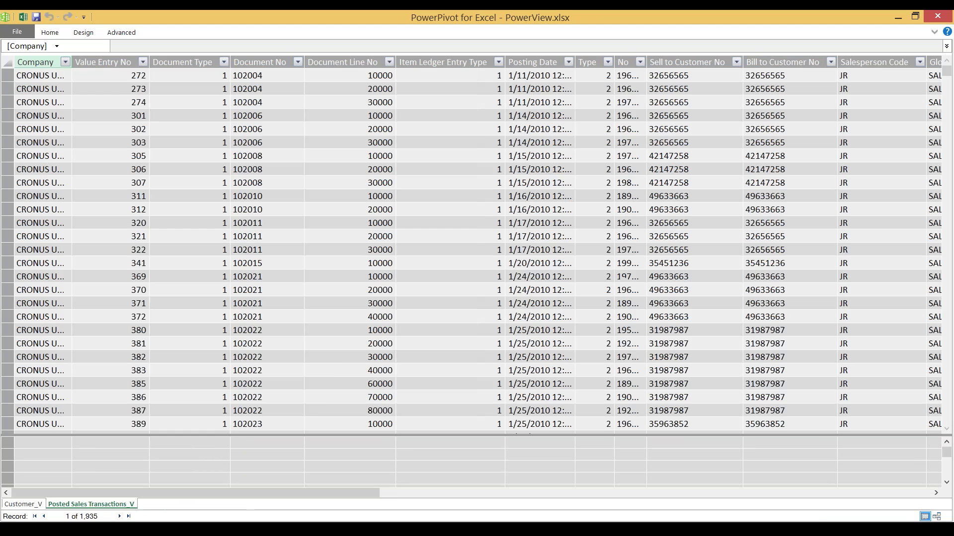
click(22, 504)
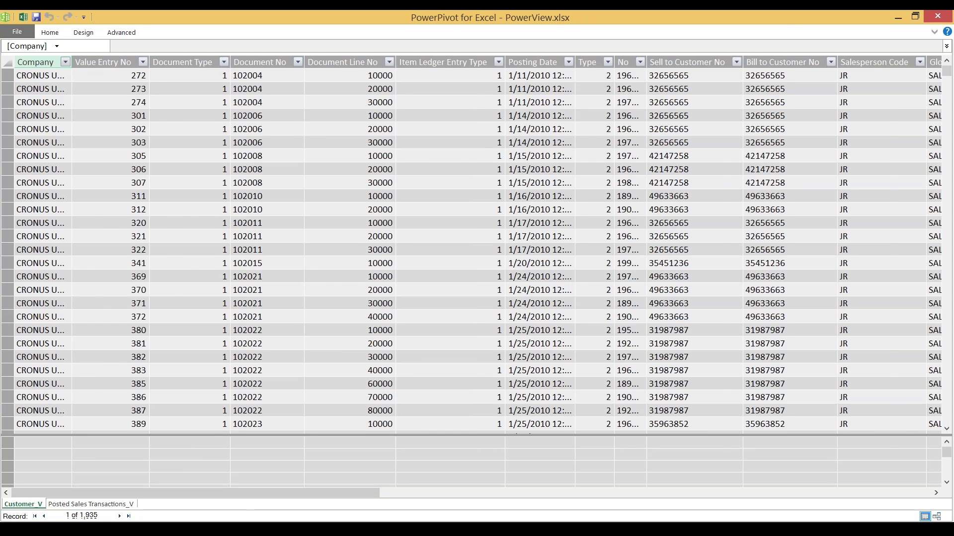
click(91, 505)
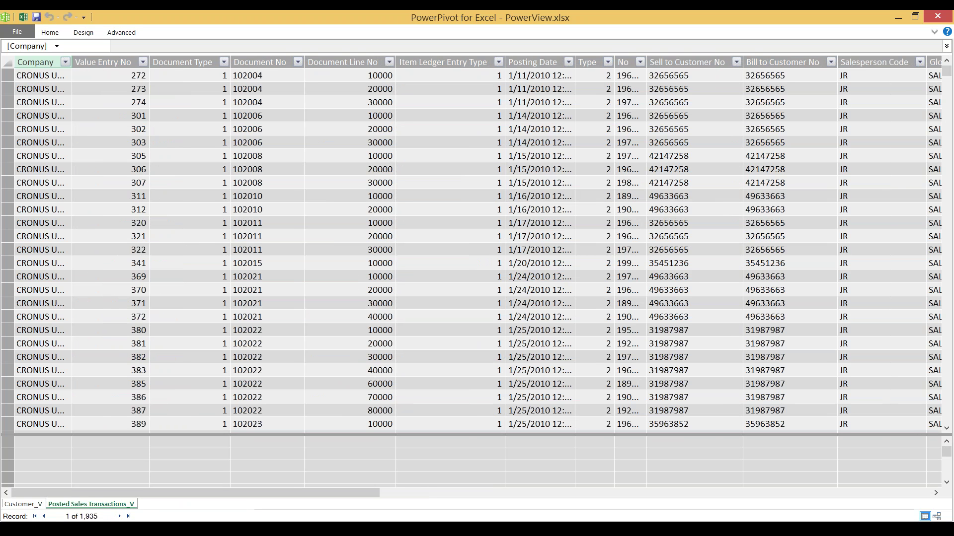
mouse_move(196, 493)
mouse_down()
mouse_move(499, 492)
mouse_move(186, 492)
mouse_up()
Start creating a relationship with Posted Sales Transactions_V as the table and Sell to Customer No as its column
click(24, 504)
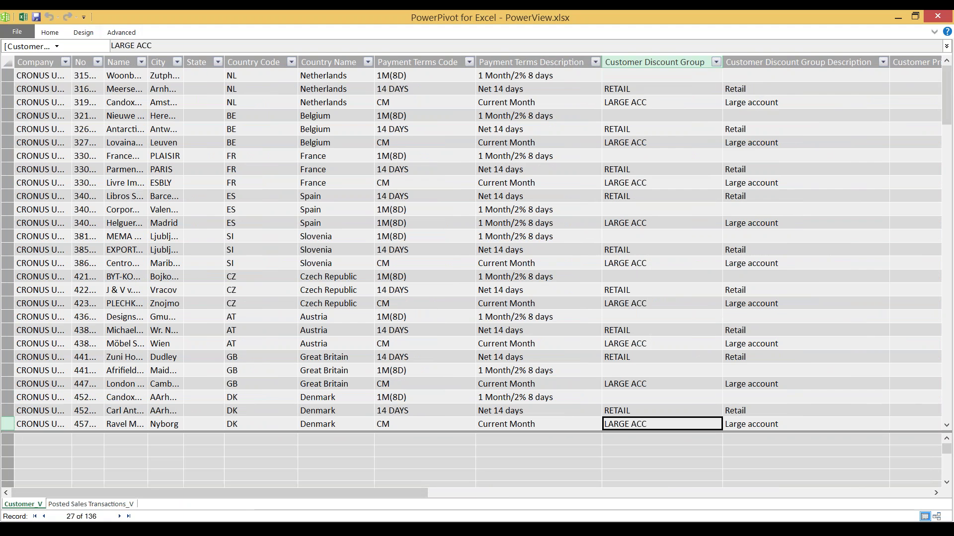
click(50, 32)
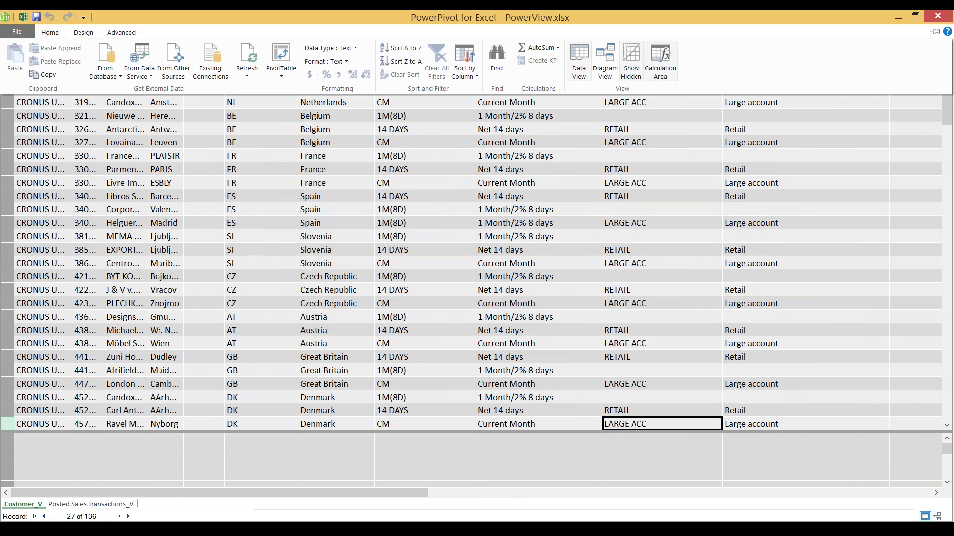
click(84, 32)
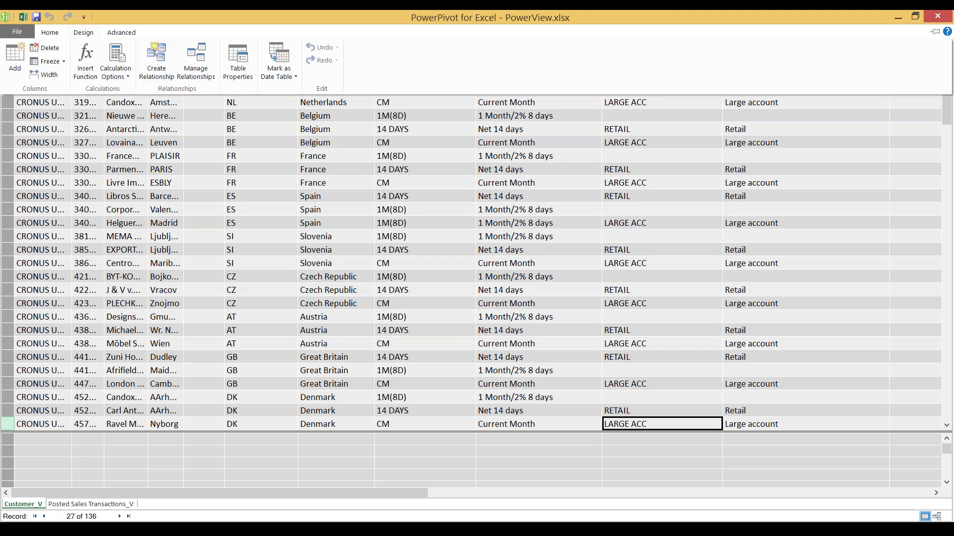
click(156, 62)
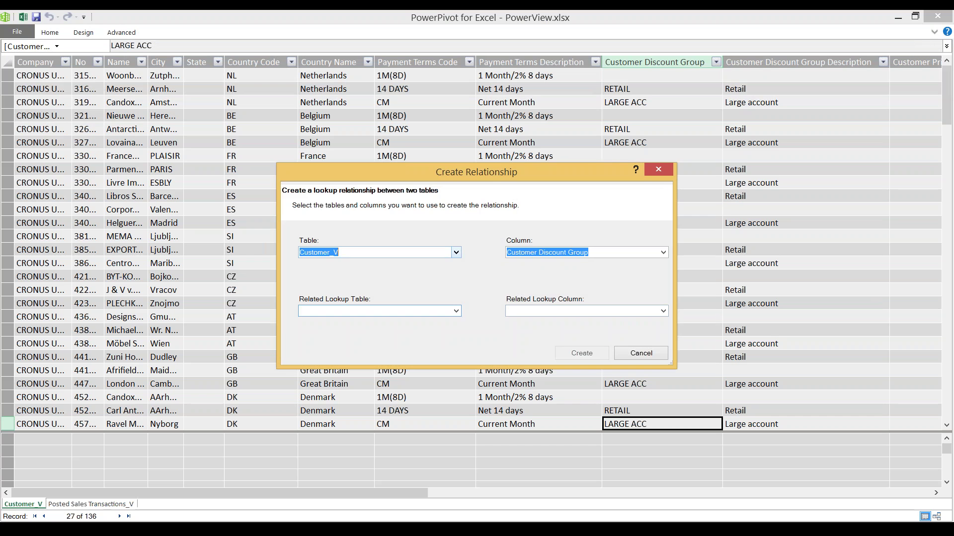
click(455, 252)
click(328, 273)
click(663, 252)
scroll(581, 293, down, 7)
click(538, 297)
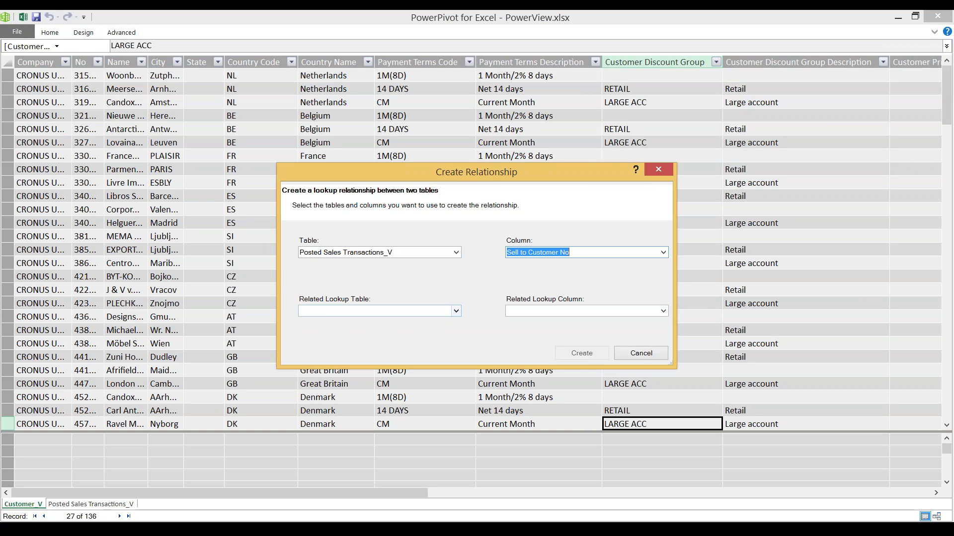
Try to create the relationship using the No column of Customer_V as the lookup, and close the relationship dialog
click(663, 311)
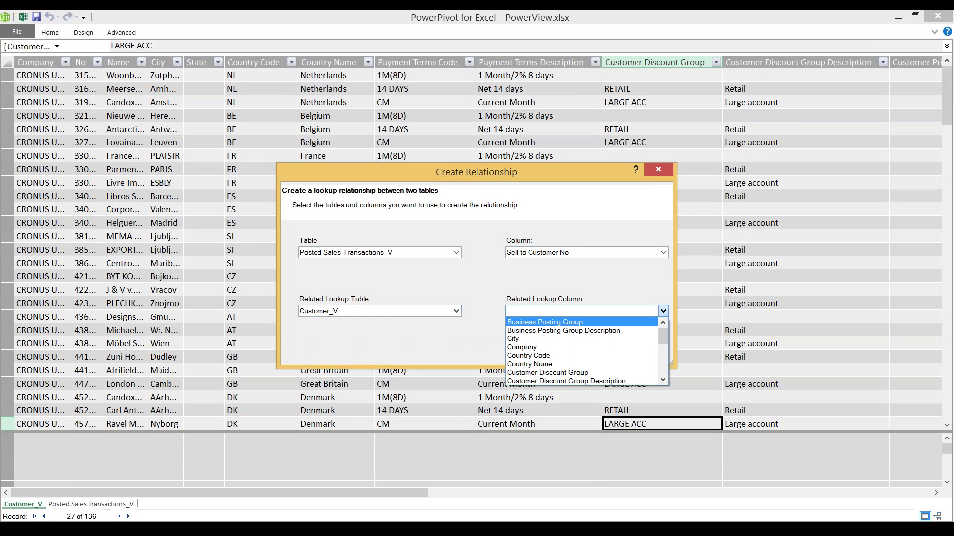
scroll(582, 336, down, 1)
scroll(581, 338, down, 4)
click(547, 339)
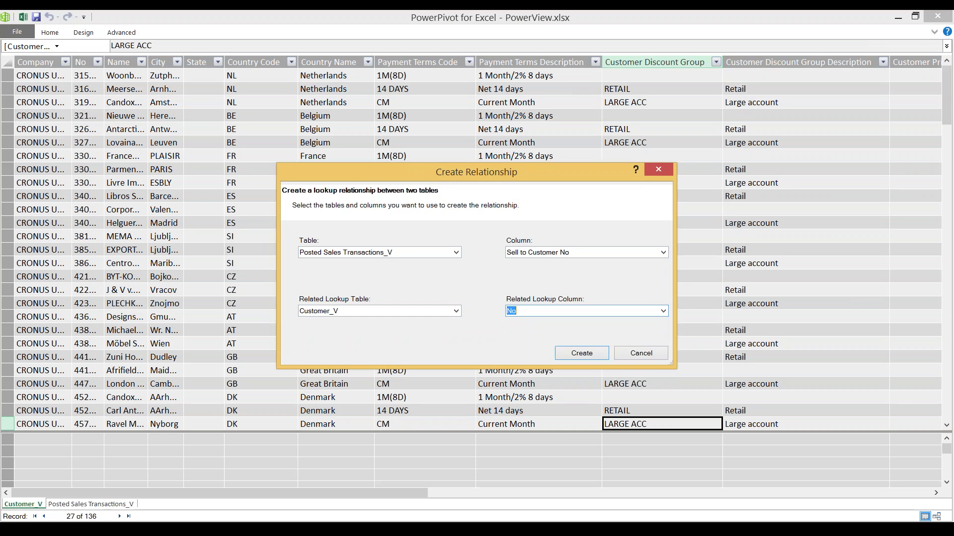
click(582, 352)
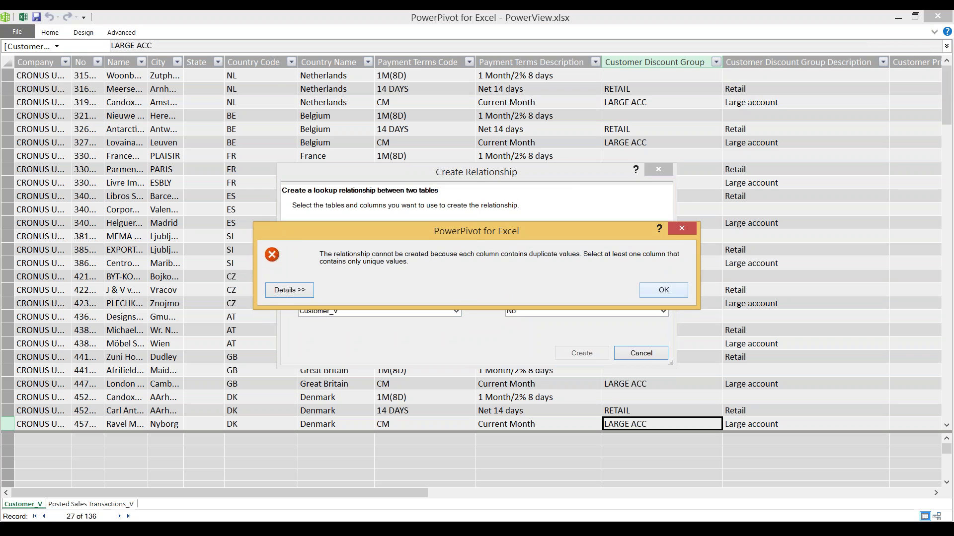
key(Return)
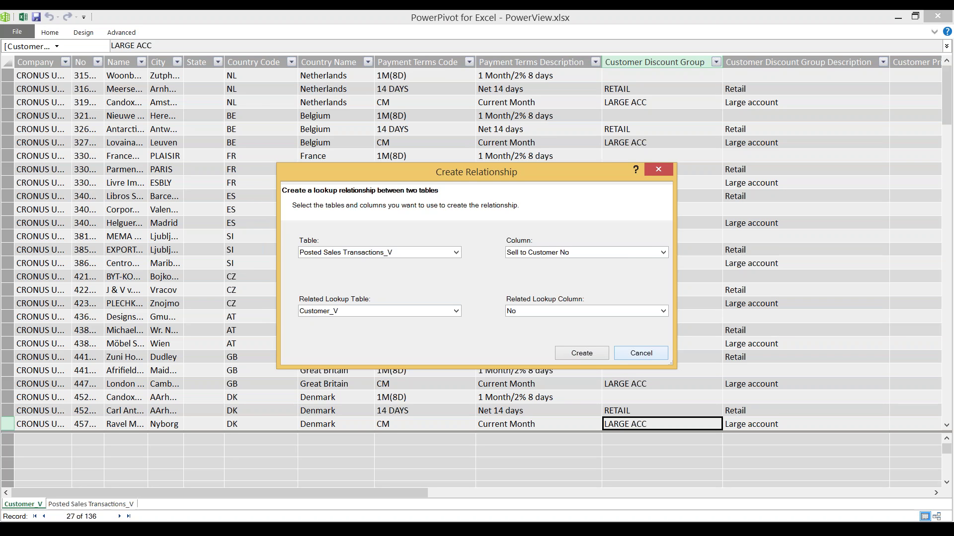
click(641, 353)
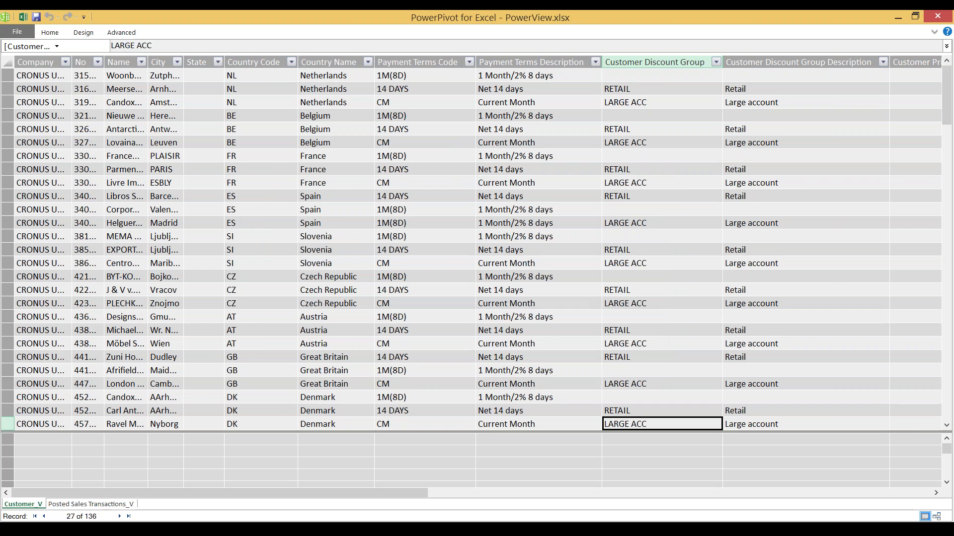
Add a calculated column at the end of the Customer_V table with the formula =[Company]&[No]
click(806, 75)
key(Right)
key(Right)
key(Right)
key(Right)
key(Right)
key(Right)
key(Right)
key(Right)
key(Right)
key(Right)
key(Right)
key(Right)
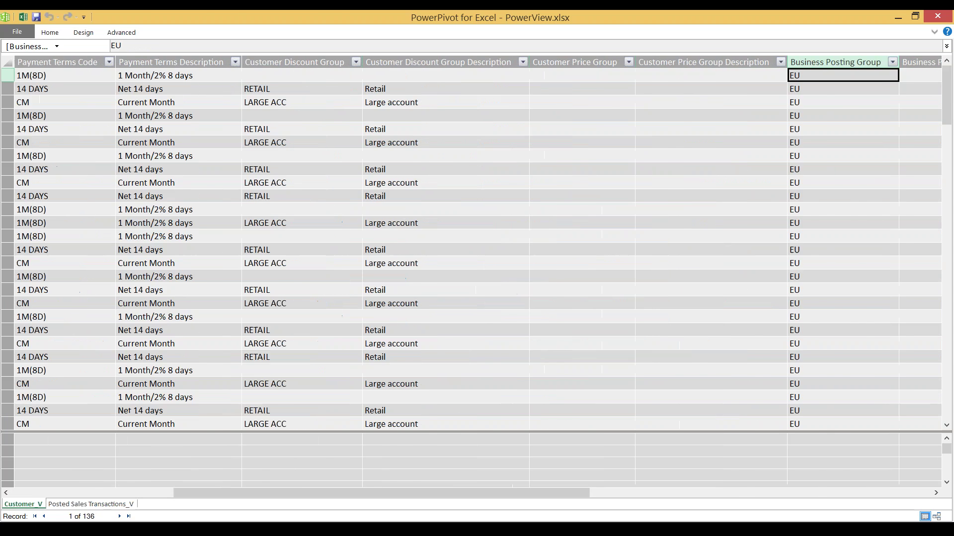
key(Right)
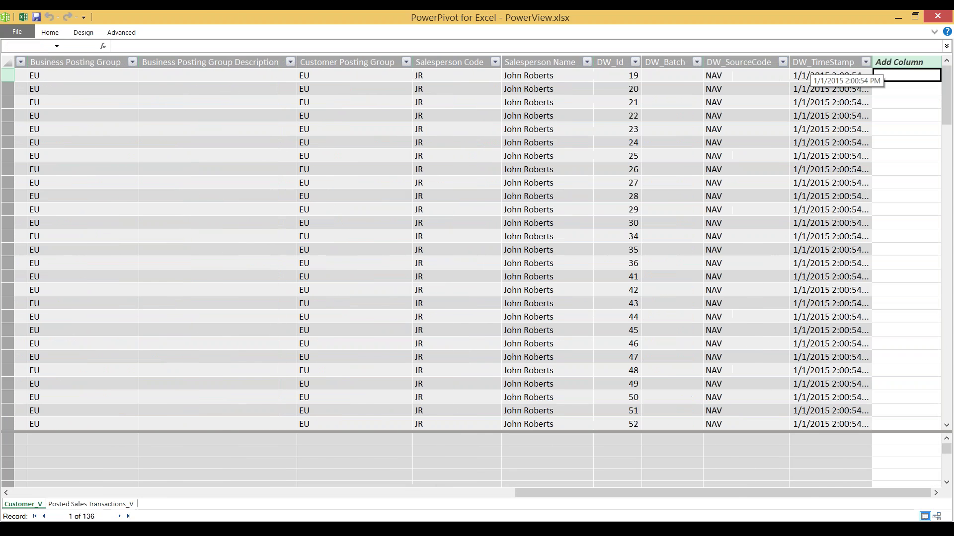
text(=comapn)
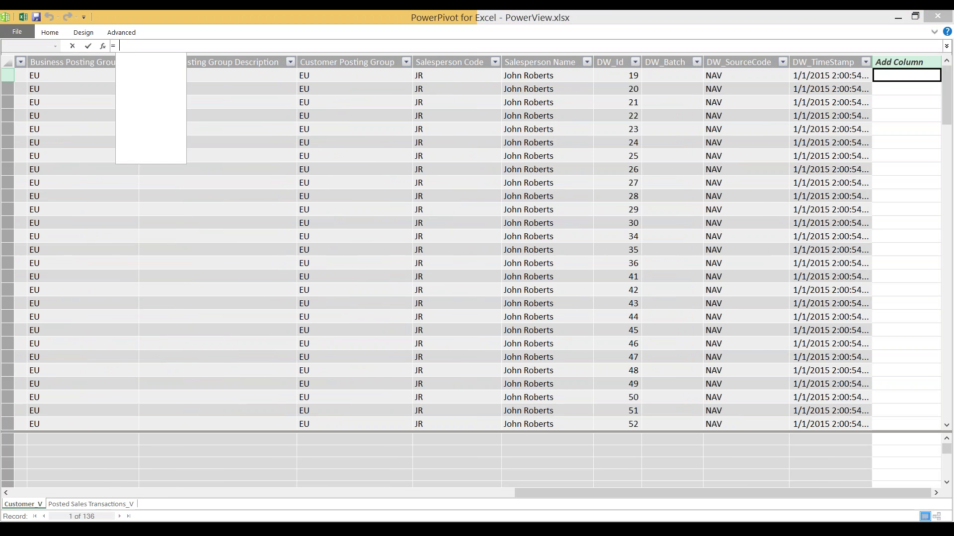
key(BackSpace)
key(BackSpace)
key(BackSpace)
key(BackSpace)
key(BackSpace)
key(BackSpace)
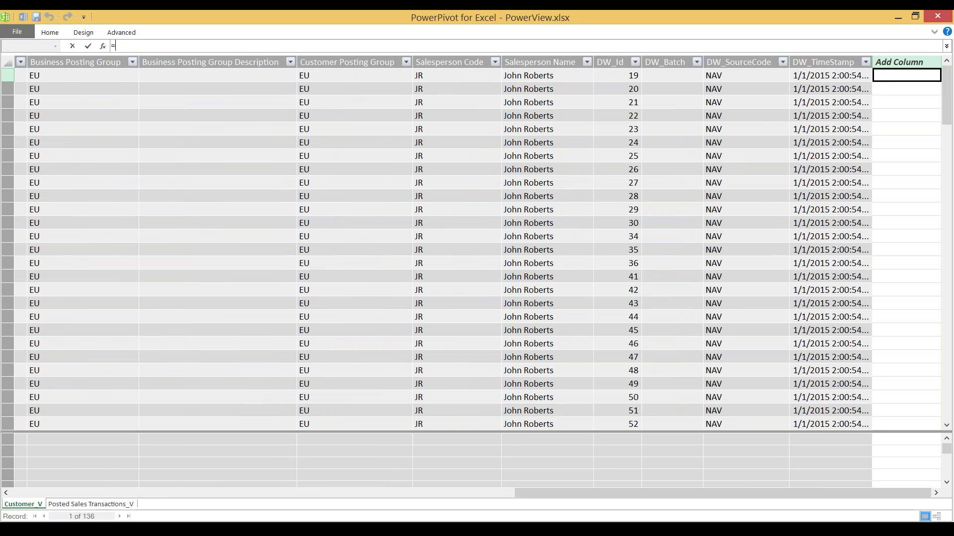
text([Company]&[no)
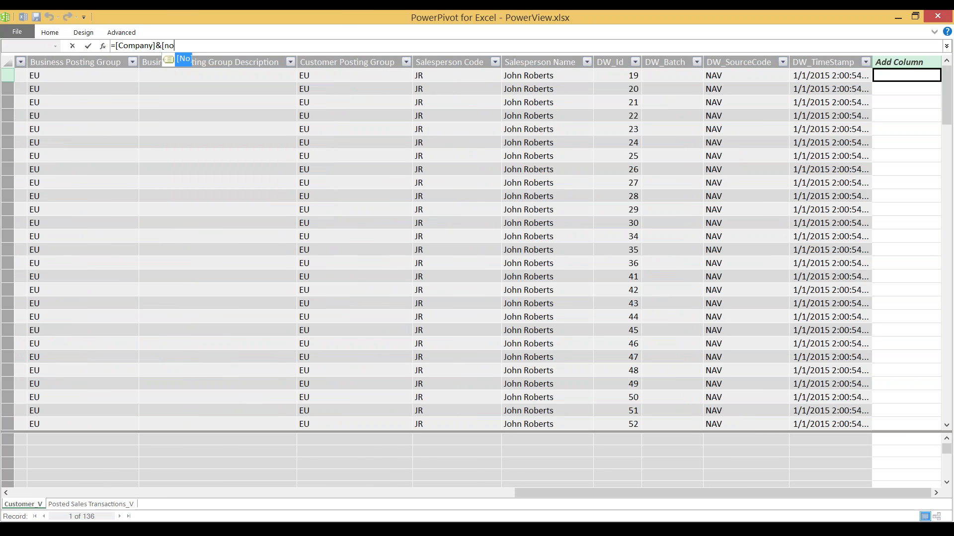
key(Tab)
key(Return)
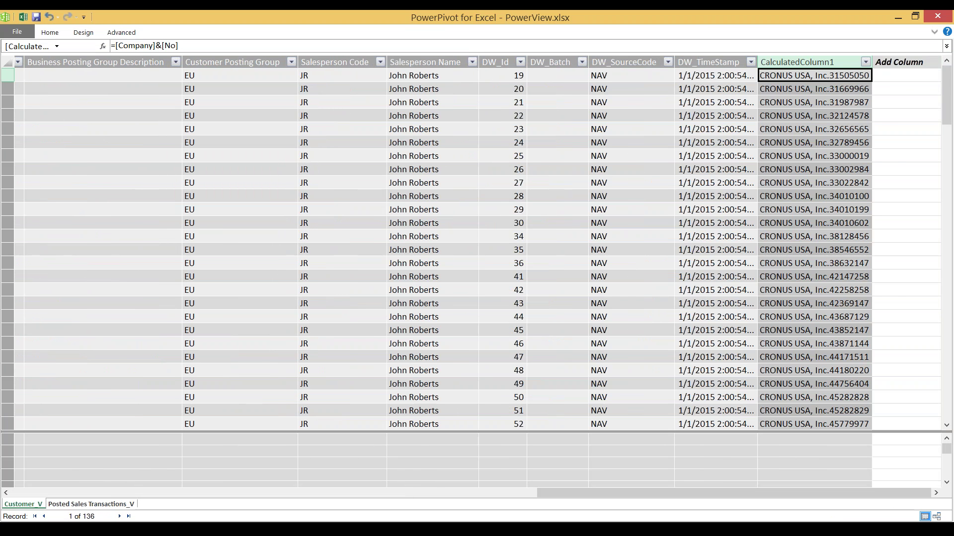
Add a calculated column at the end of Posted Sales Transactions_V with the formula =[Company]&[Sell to Customer No]
click(90, 504)
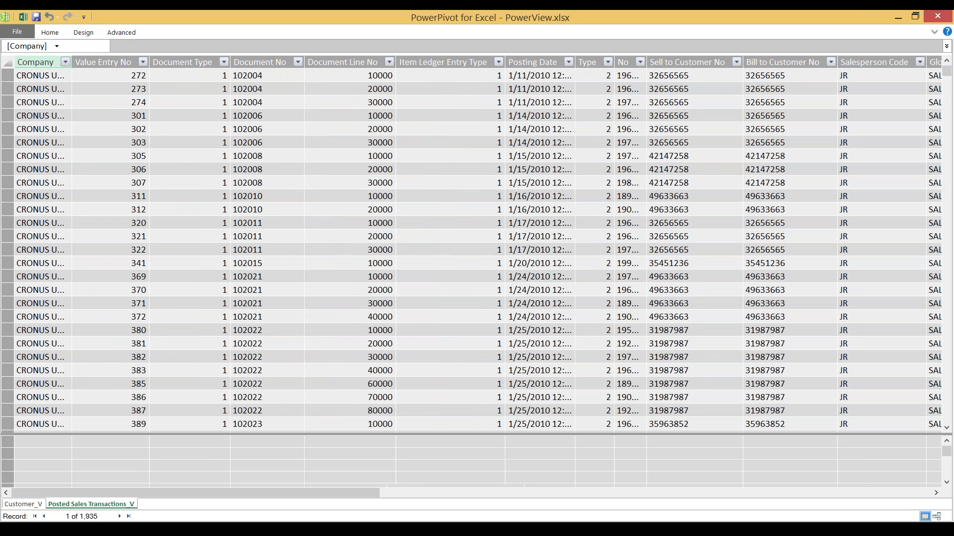
click(350, 156)
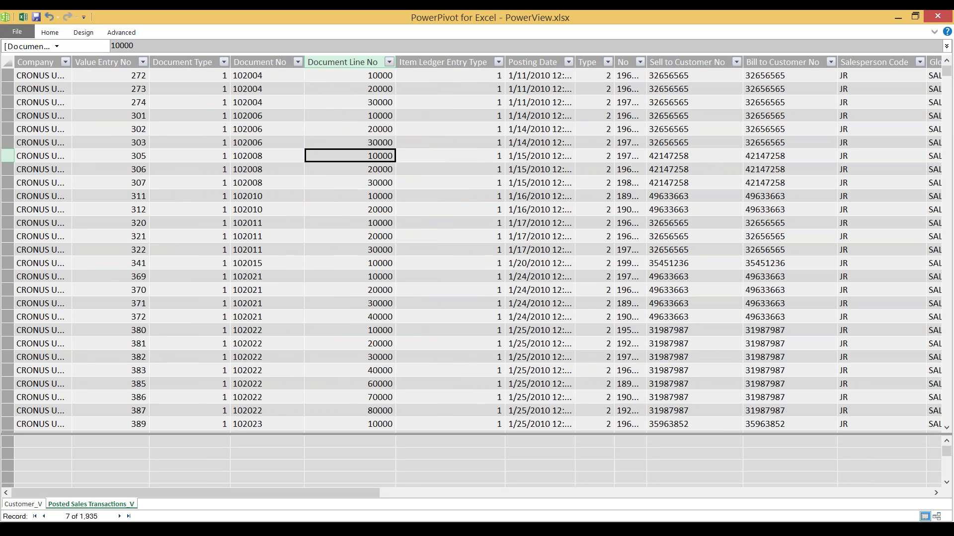
key(Up)
key(Up)
key(Up)
key(Up)
key(Up)
key(Up)
key(Right)
key(Right)
key(Right)
key(Right)
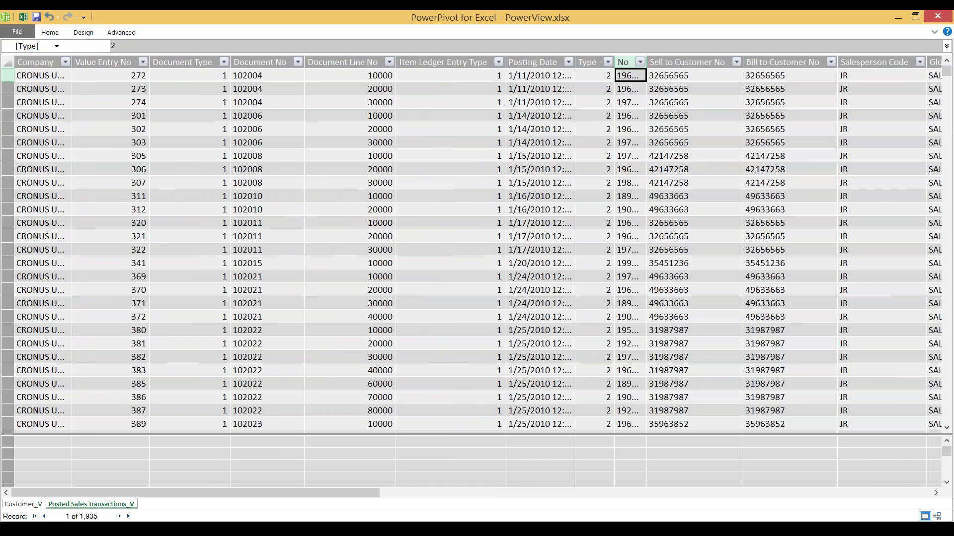
key(Right)
key(Right)
key(Right)
key(Right)
key(Right)
key(Right)
key(Right)
key(Right)
key(Right)
key(Right)
key(Right)
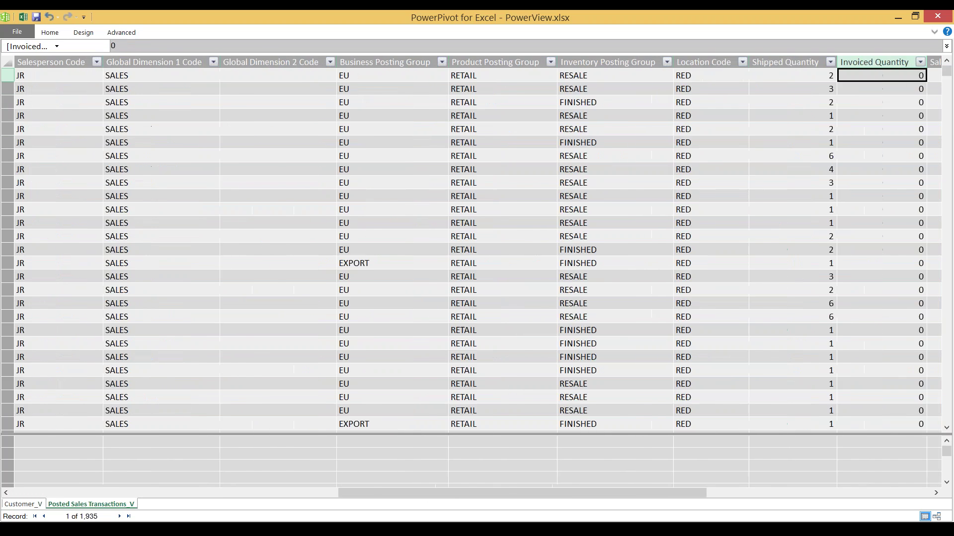
key(Right)
key(Right)
key(Right)
key(Right)
key(Right)
key(Right)
key(Right)
key(Right)
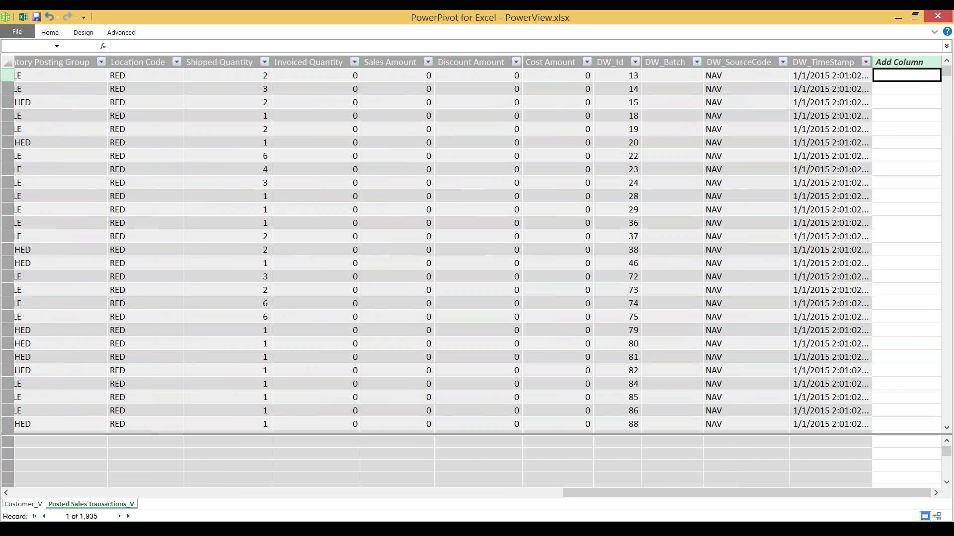
text(=)
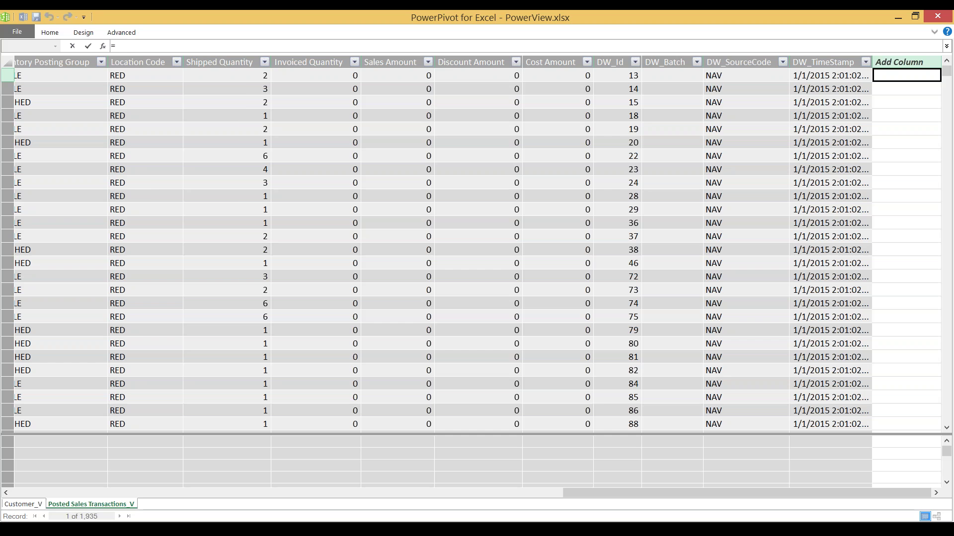
text([Company]&[)
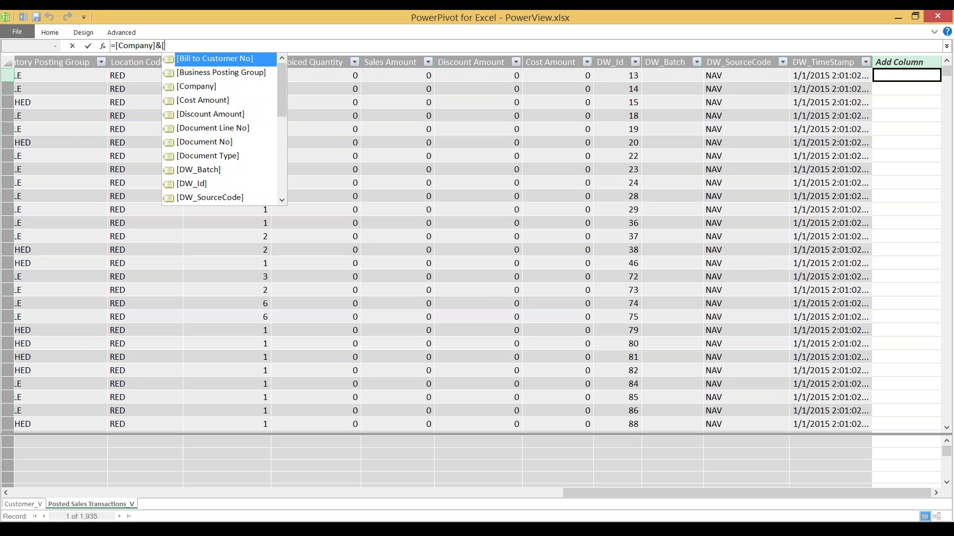
text(Sel)
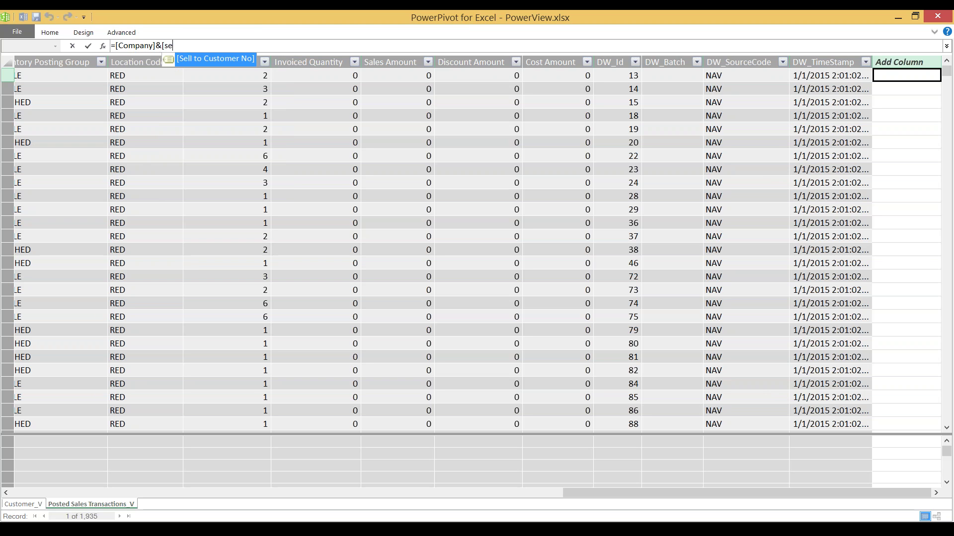
key(Tab)
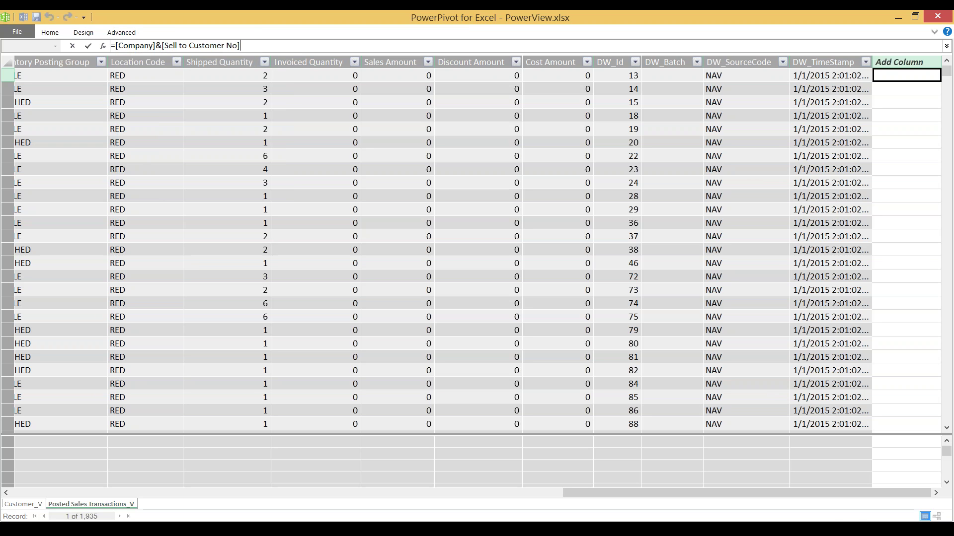
key(Return)
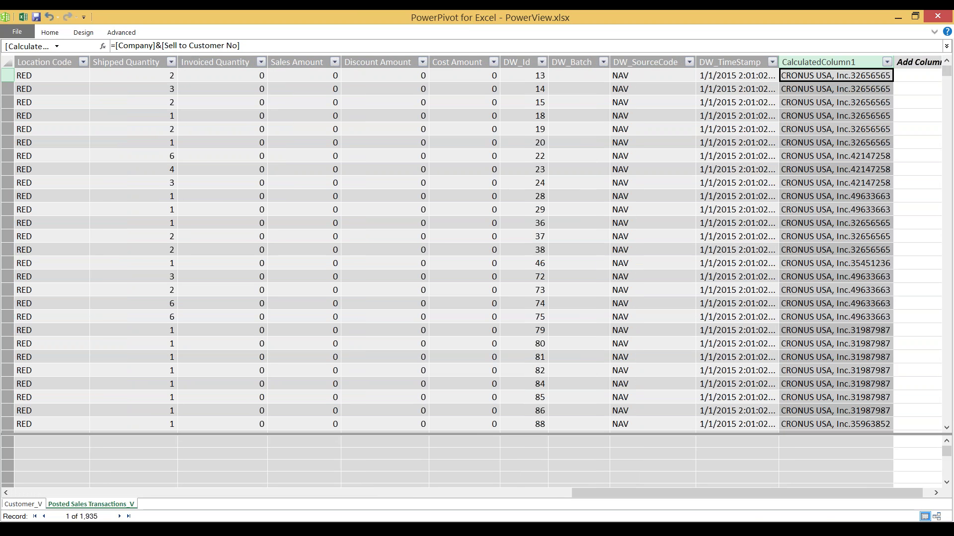
Rename the new calculated column in Posted Sales Transactions_V to CustomerKey
right_click(807, 58)
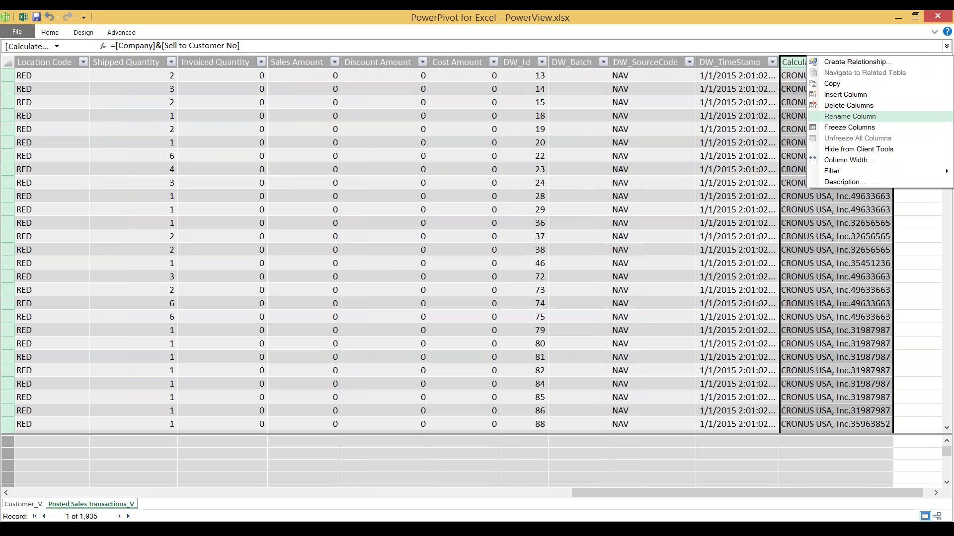
click(850, 116)
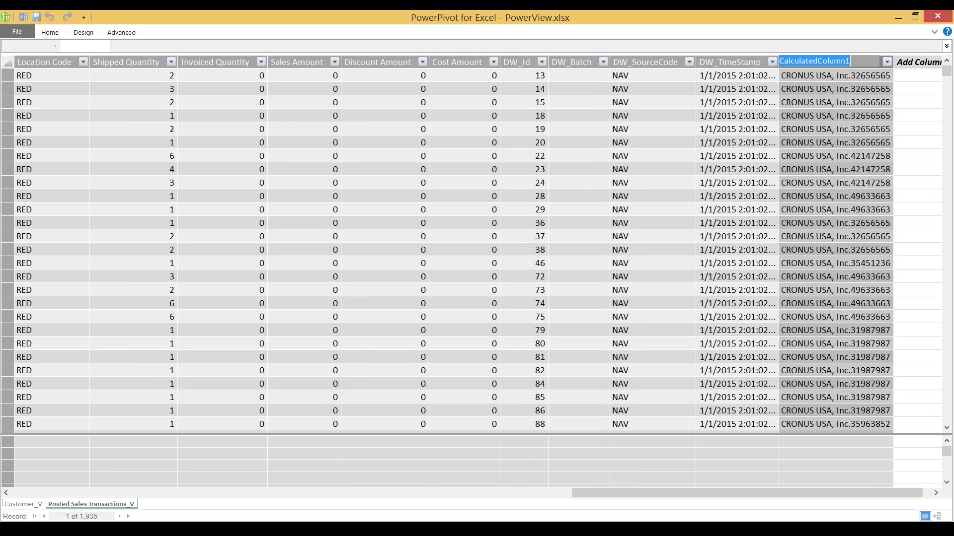
text(CustomerKey)
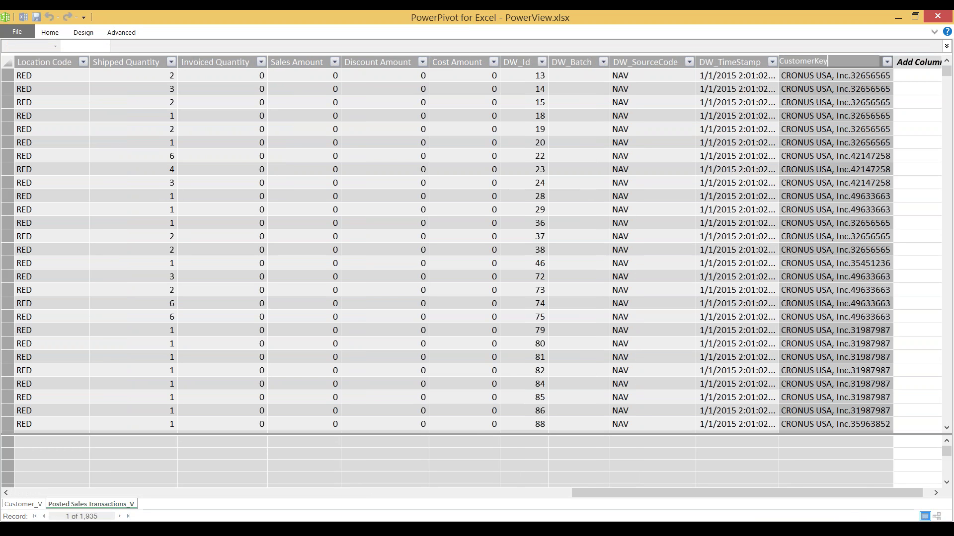
key(Return)
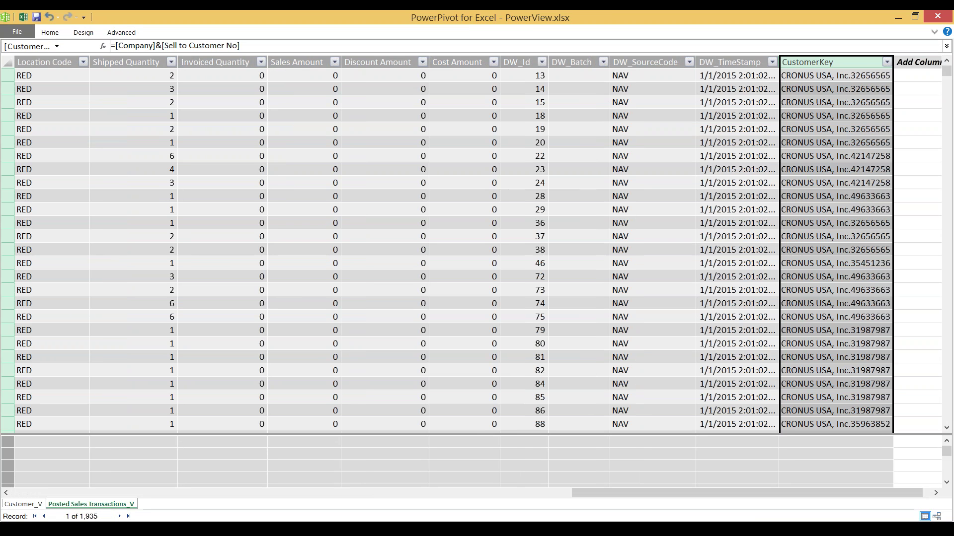
Create a relationship from CalculatedColumn1 in Customer_V to the CustomerKey column of Posted Sales Transactions_V
click(23, 504)
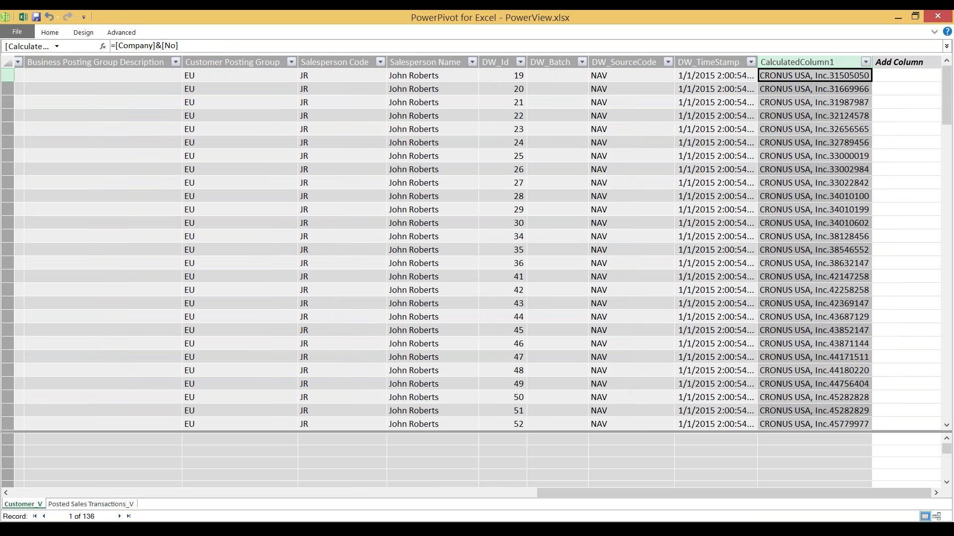
click(50, 32)
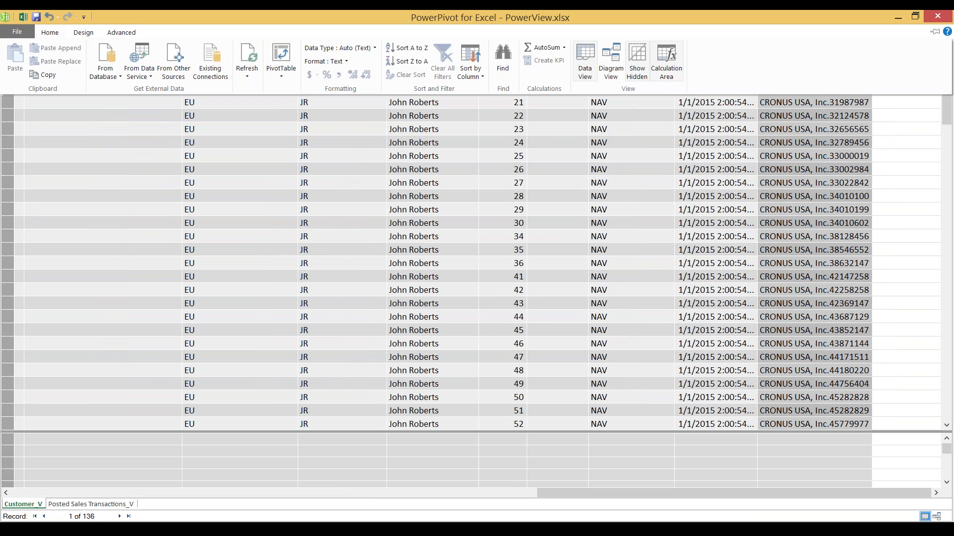
click(84, 33)
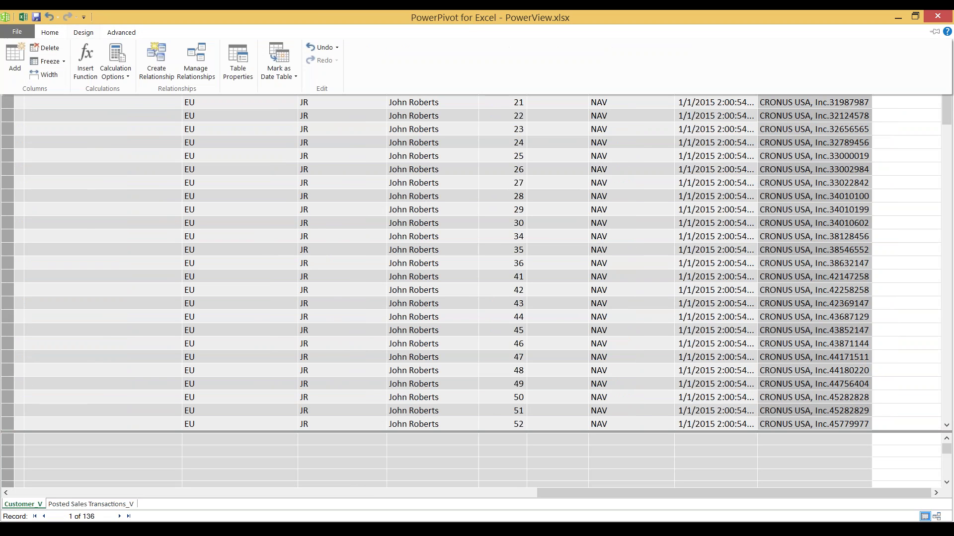
click(156, 62)
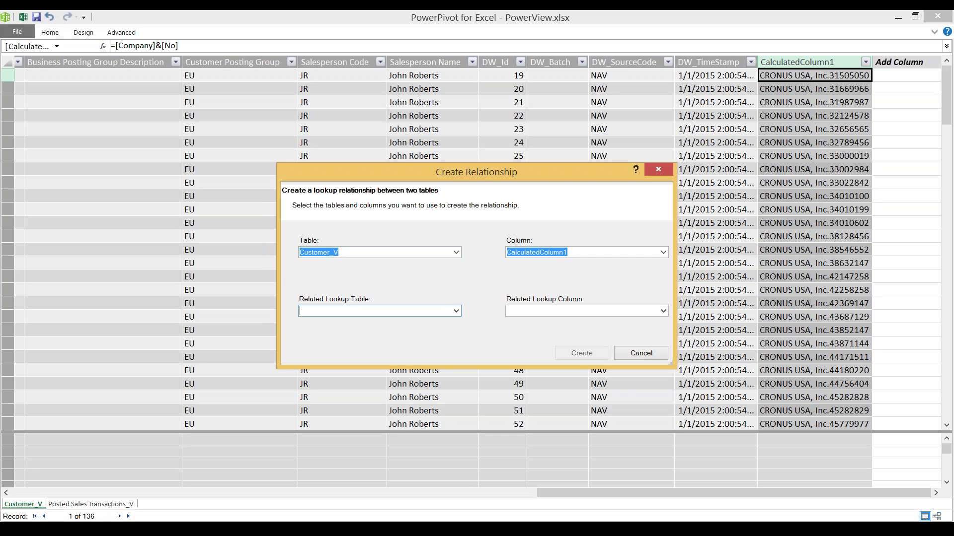
click(456, 311)
click(377, 322)
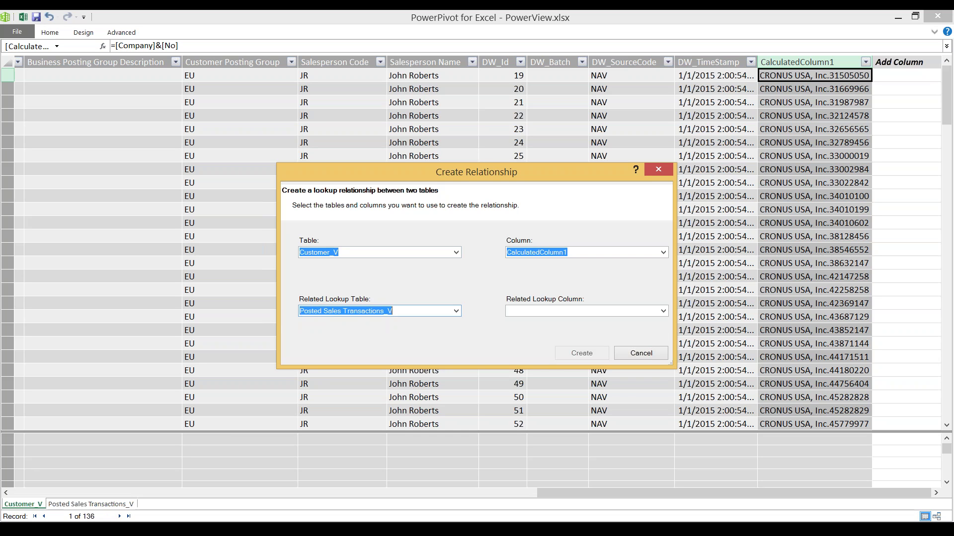
key(Tab)
key(alt+Down)
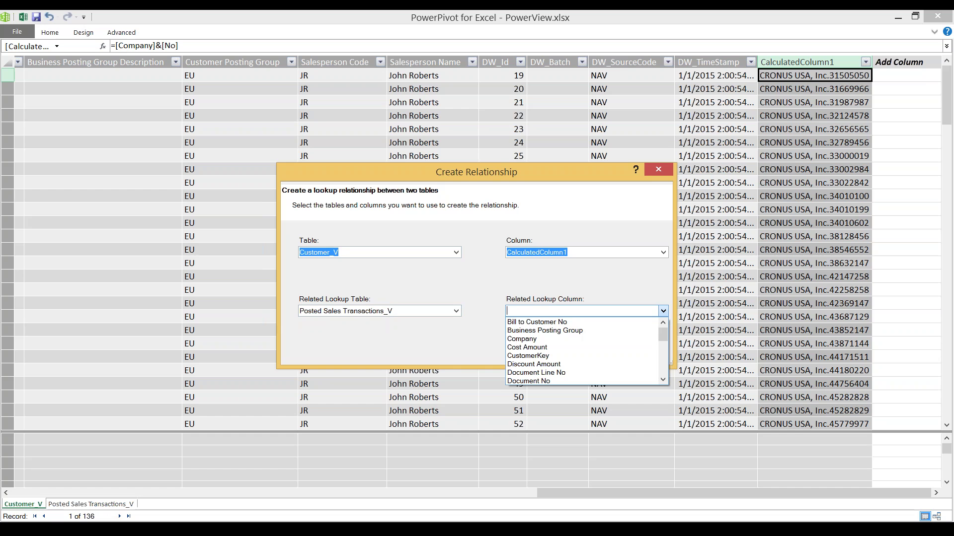
text(custome)
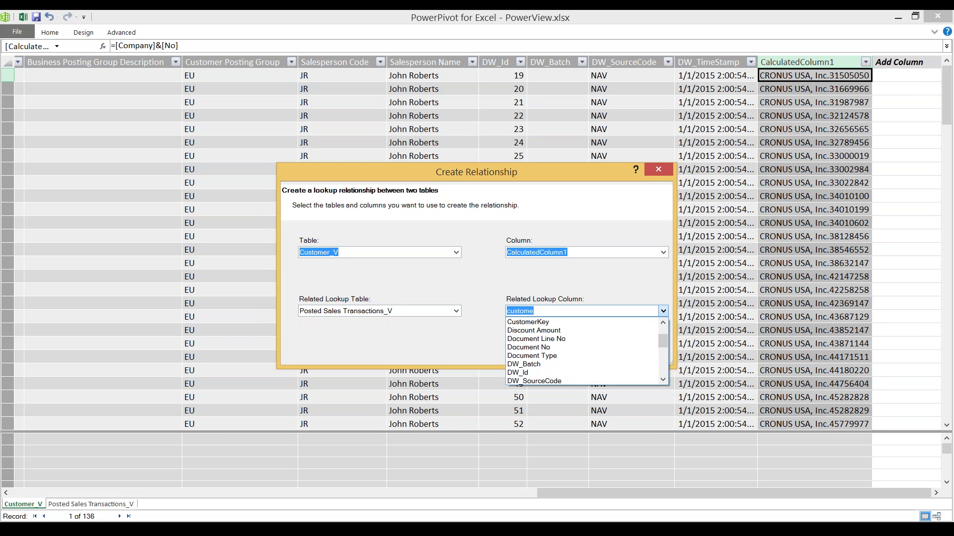
key(Down)
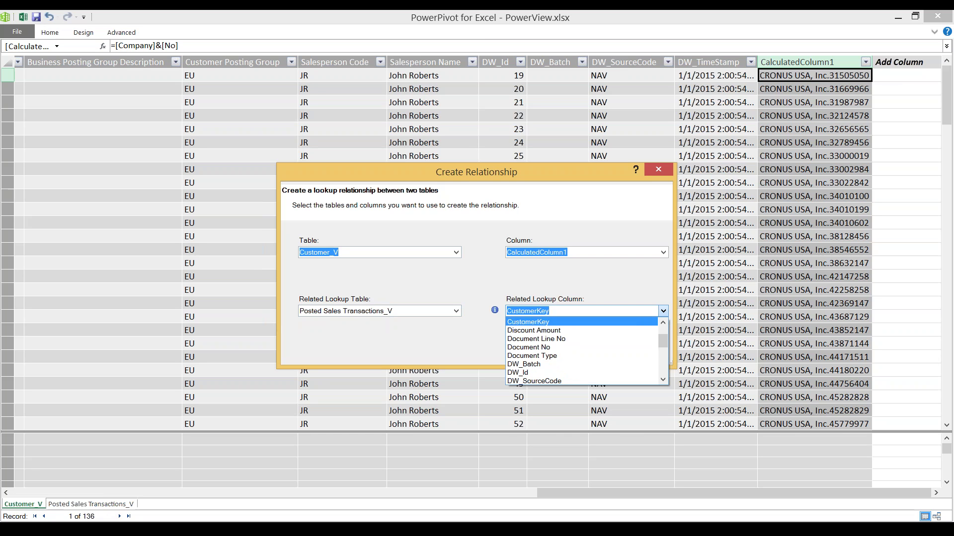
key(Return)
key(Return)
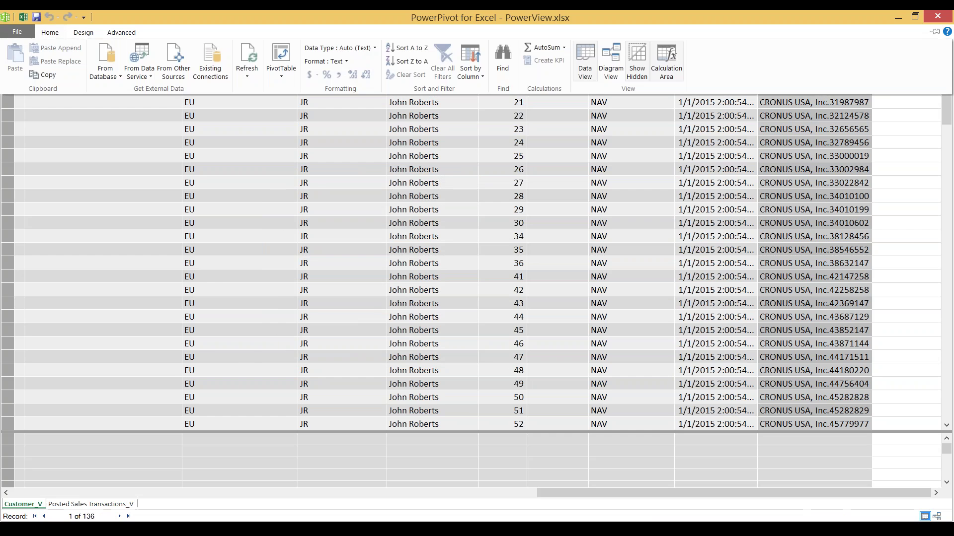
Insert a PivotTable on a new worksheet and add Sales Amount from Posted Sales Transactions_V as its values
click(280, 55)
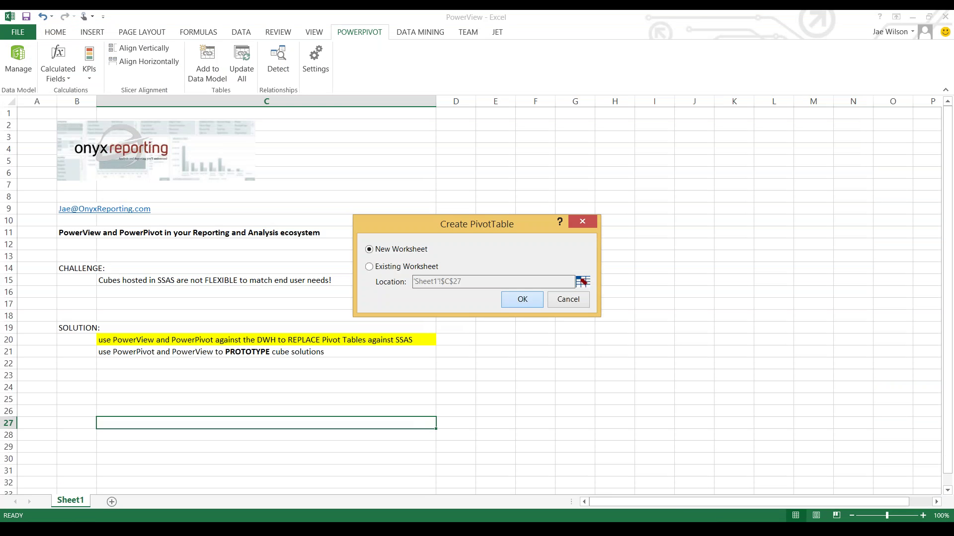
click(522, 300)
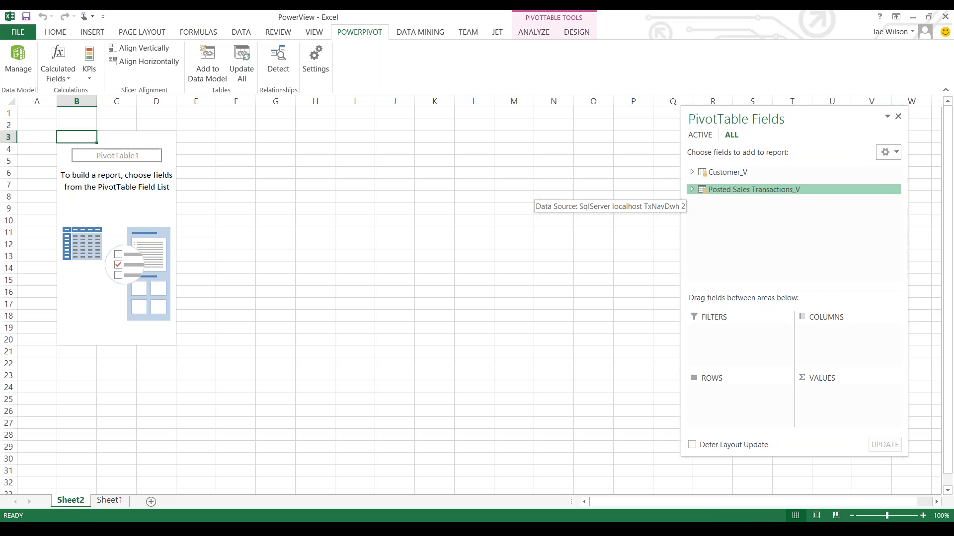
click(692, 189)
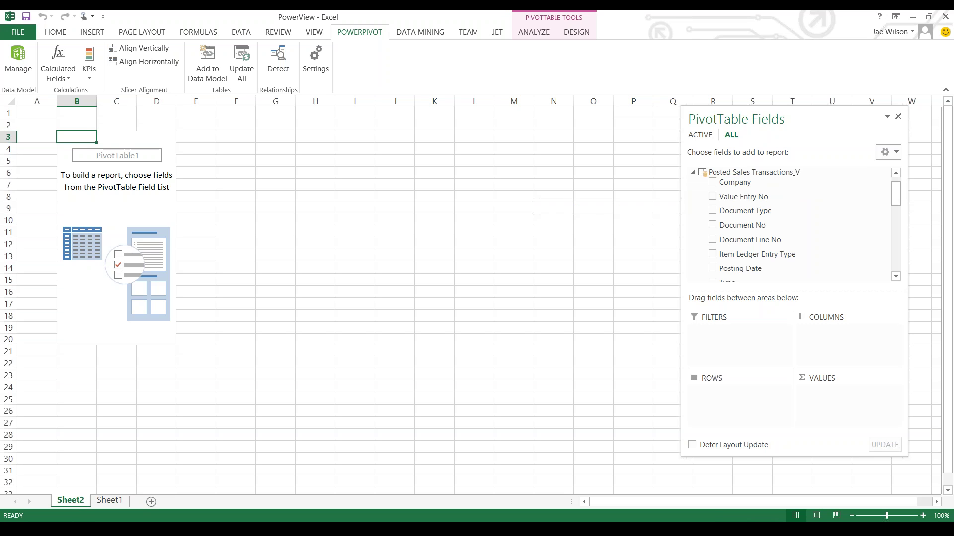
scroll(789, 191, down, 4)
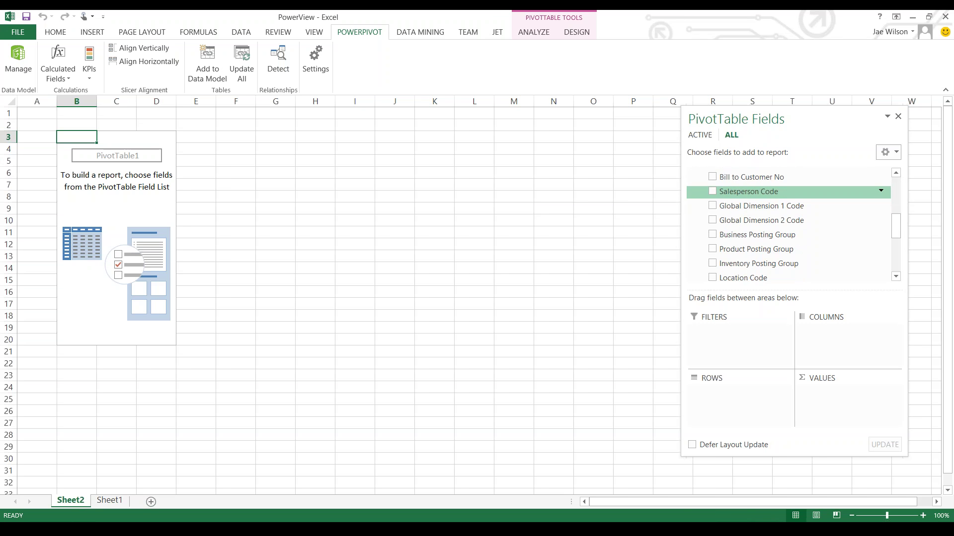
scroll(790, 190, down, 2)
click(712, 231)
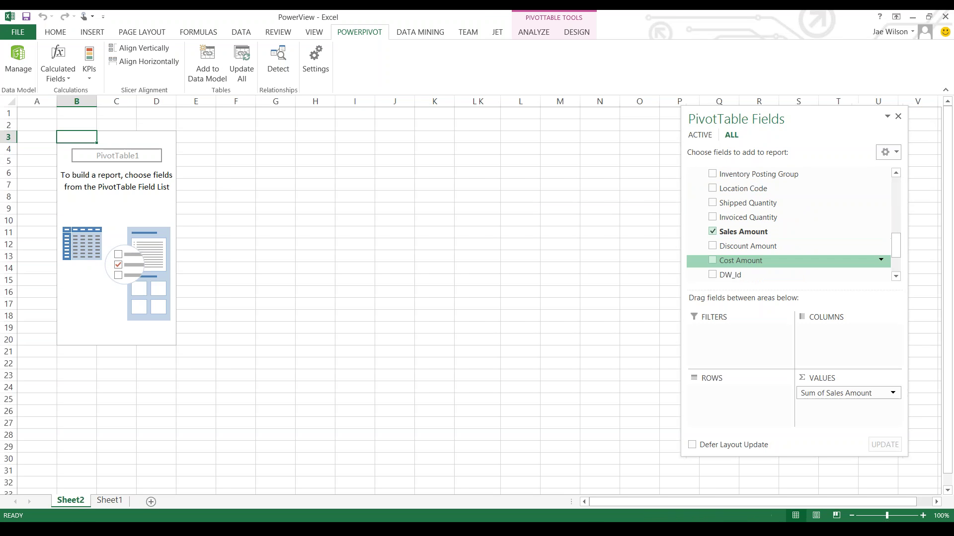
Break the PivotTable down by State from Customer_V in its rows, and collapse both tables in the field list
scroll(712, 259, up, 6)
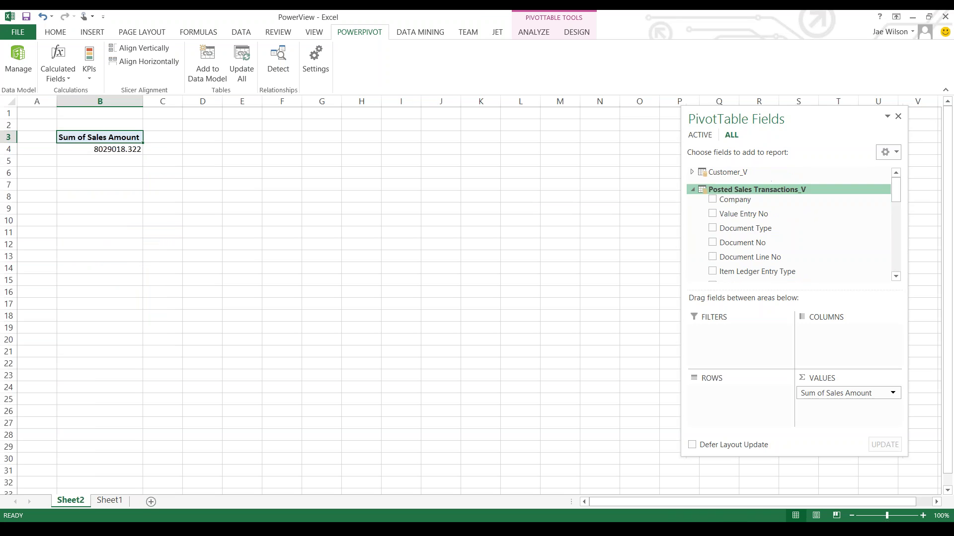
click(692, 190)
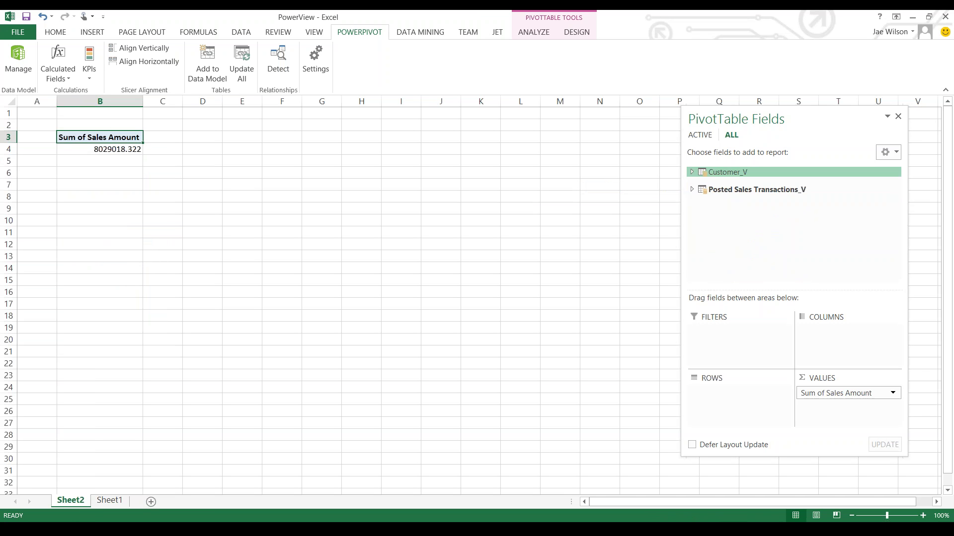
double_click(728, 172)
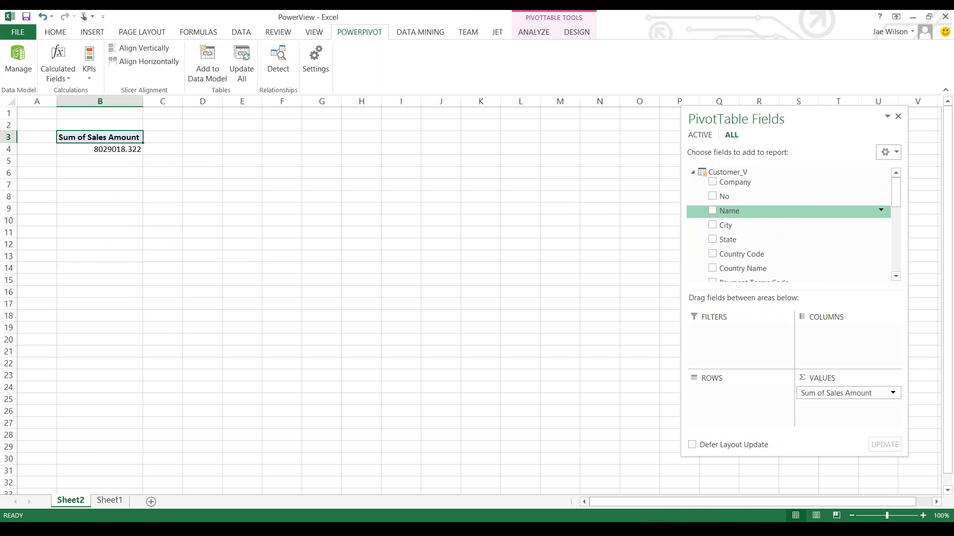
click(712, 239)
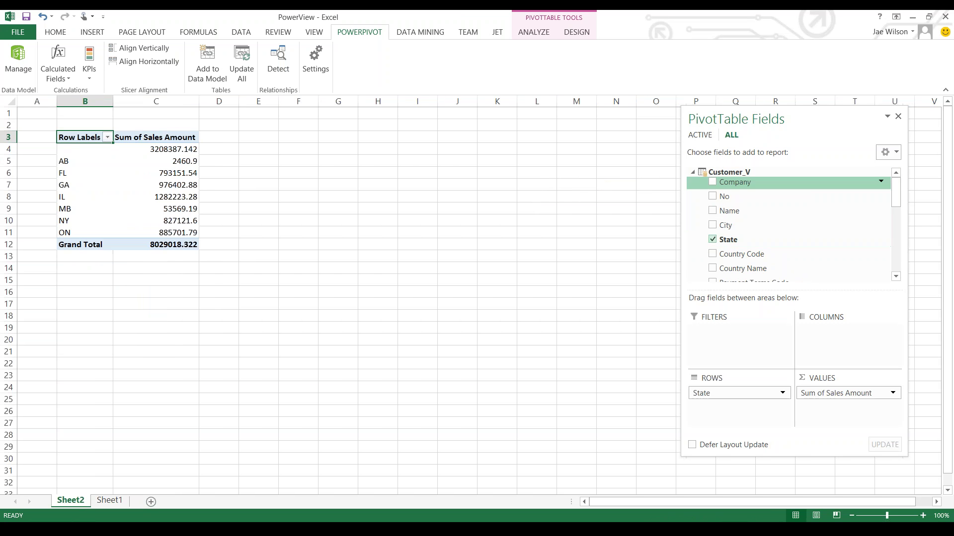
click(692, 172)
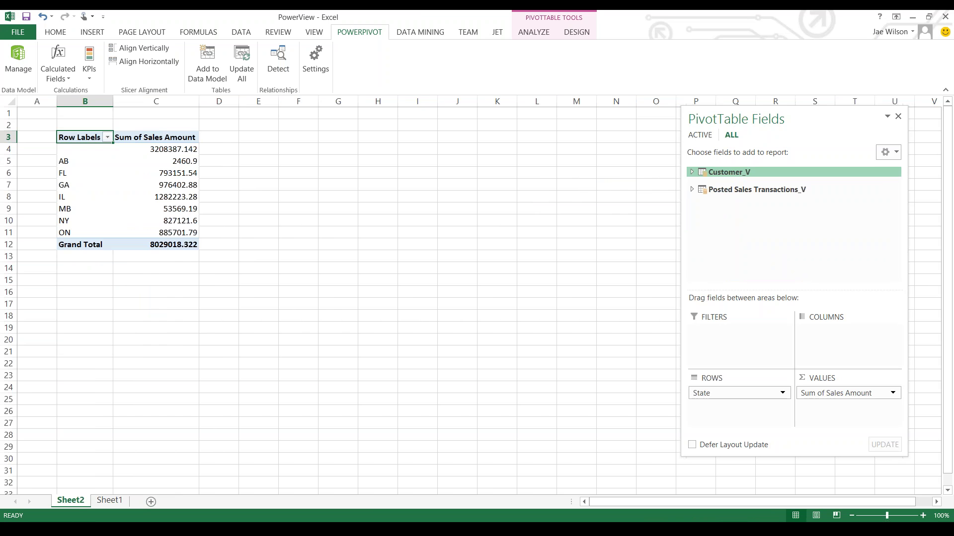
Switch to the PowerPivot window and examine the database and data service options for importing external data
click(229, 530)
click(295, 473)
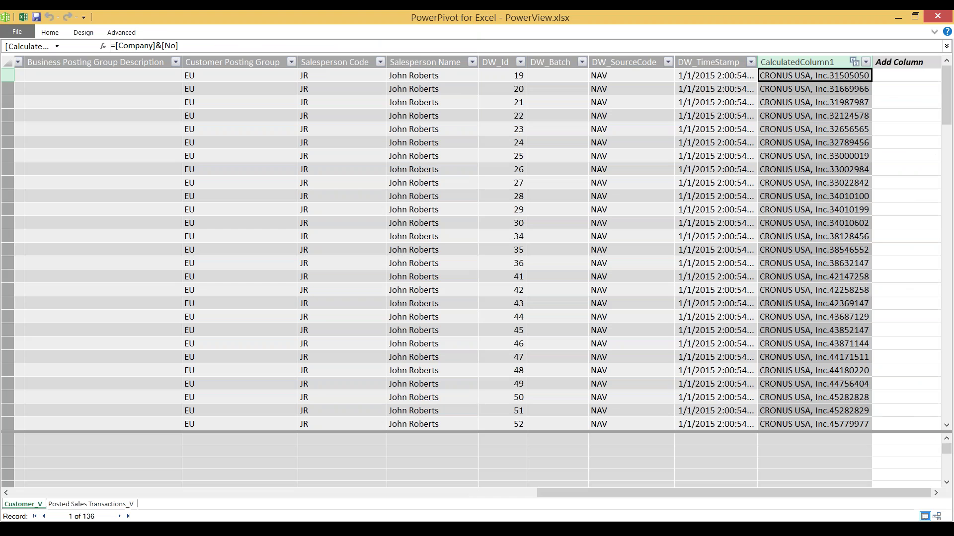
click(50, 33)
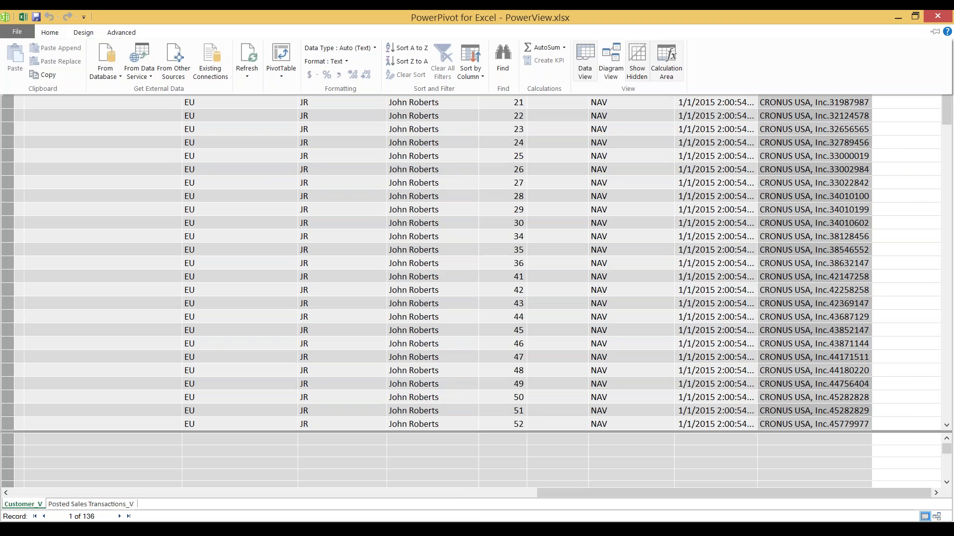
click(105, 68)
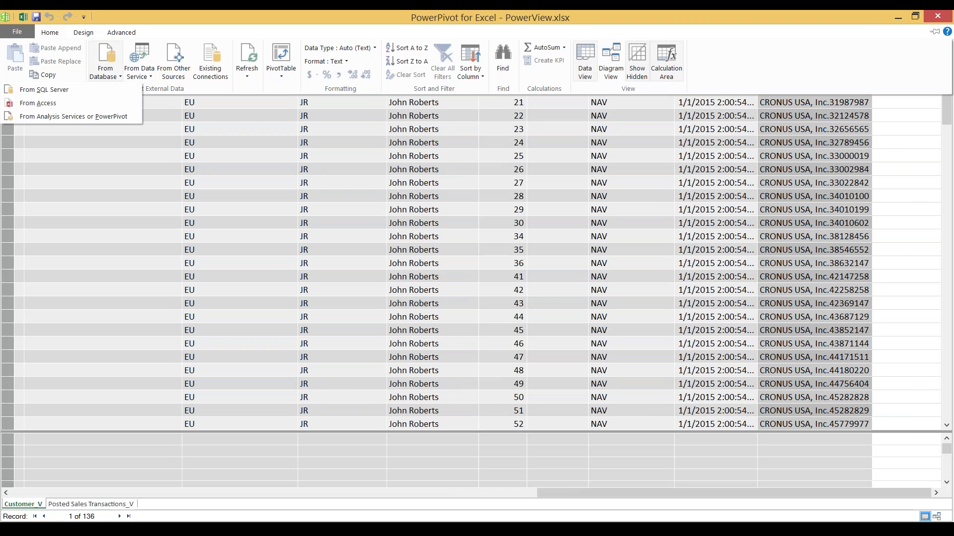
click(139, 72)
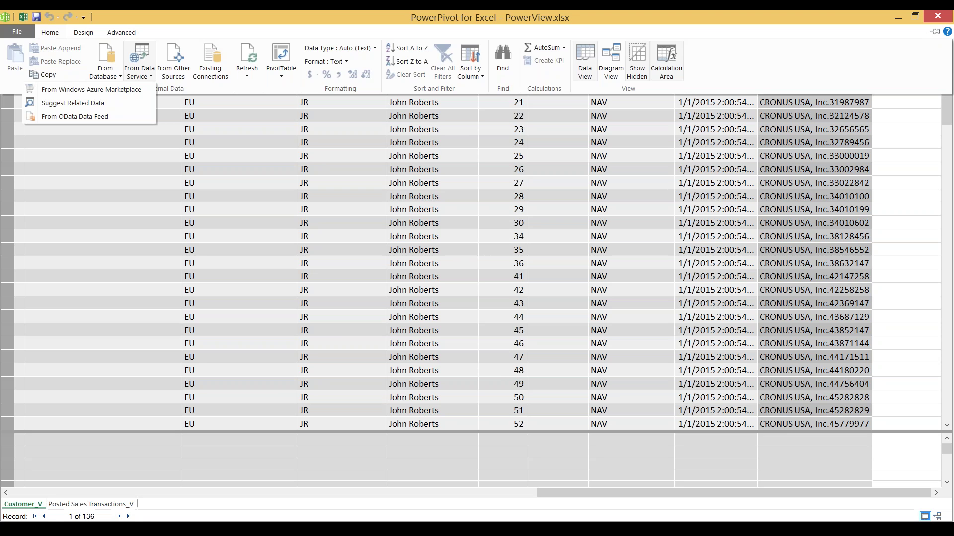
Switch back to the Excel workbook and look through the Customer_V fields available to the PivotTable
click(229, 529)
click(160, 472)
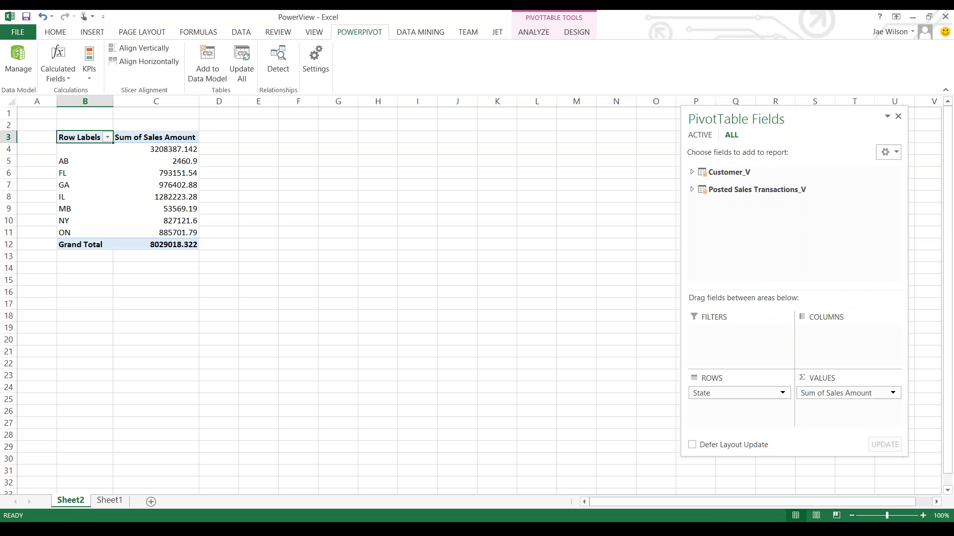
click(692, 172)
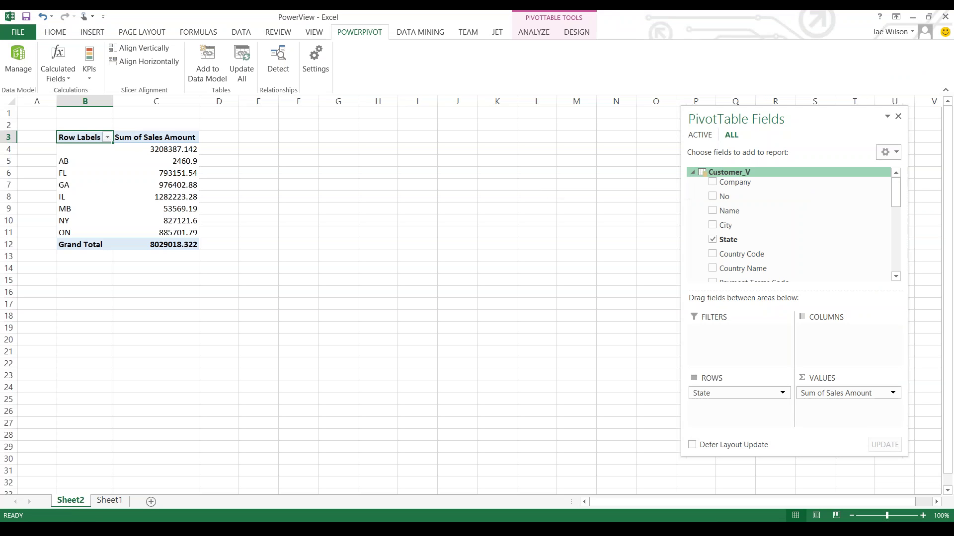
scroll(795, 224, down, 5)
scroll(795, 234, down, 2)
scroll(795, 231, up, 8)
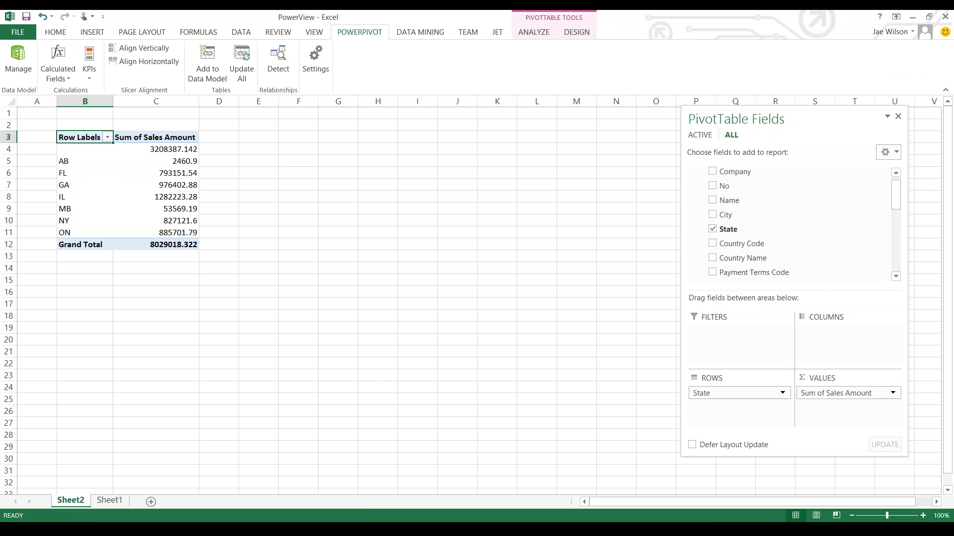
Switch to the PowerPivot window and show the data model in Diagram View
click(230, 528)
click(298, 471)
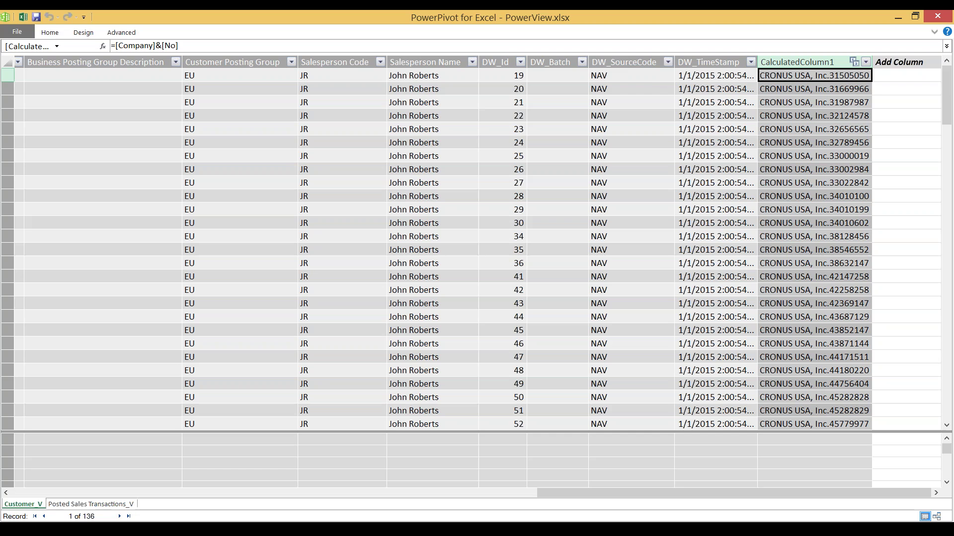
click(104, 183)
click(50, 32)
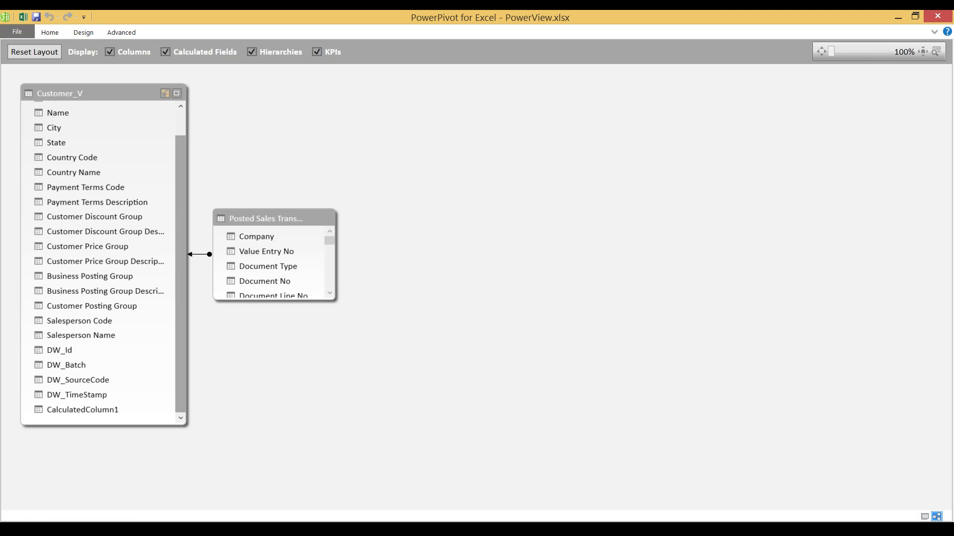
Create a hierarchy named CustomerByCity in Customer_V from the City, State and Country Code columns
drag(180, 273, 180, 250)
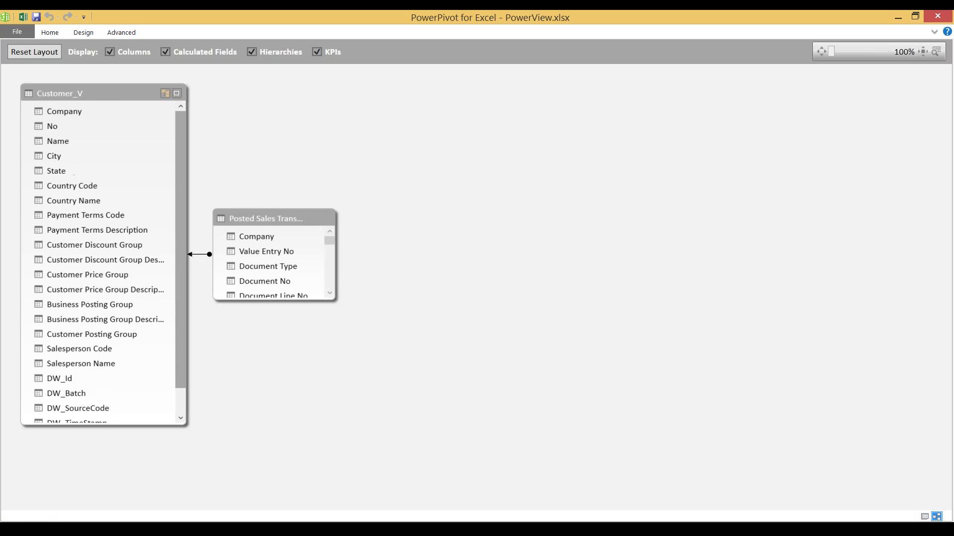
click(70, 156)
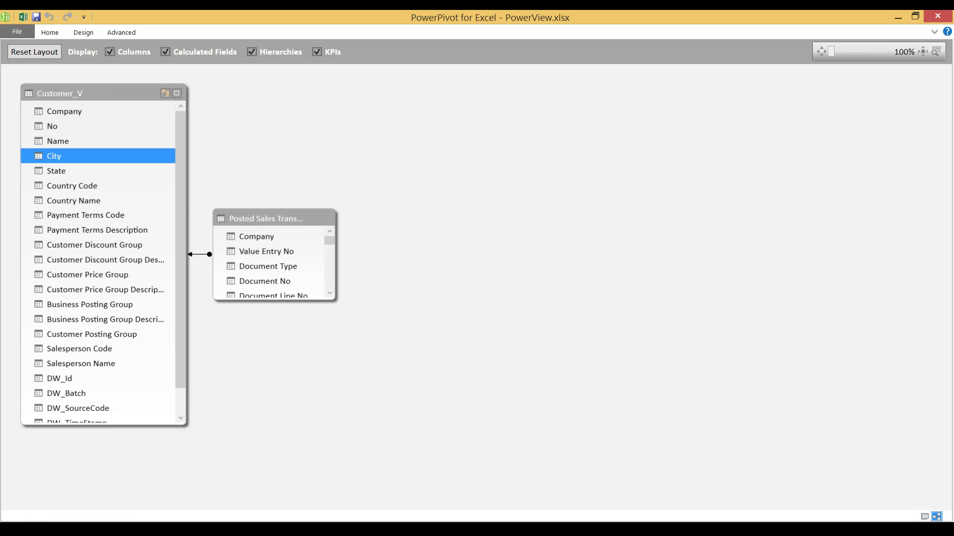
ctrl+click(56, 172)
ctrl+click(72, 186)
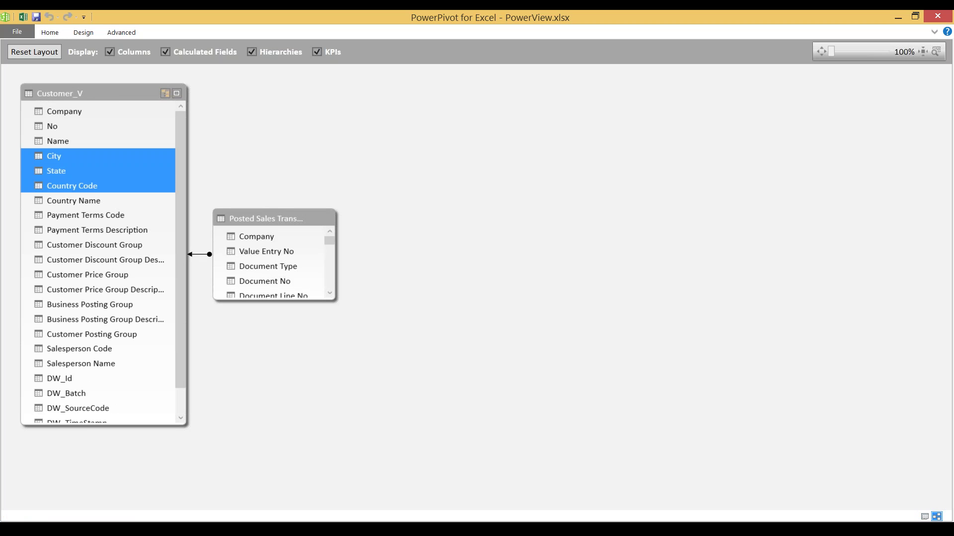
right_click(59, 185)
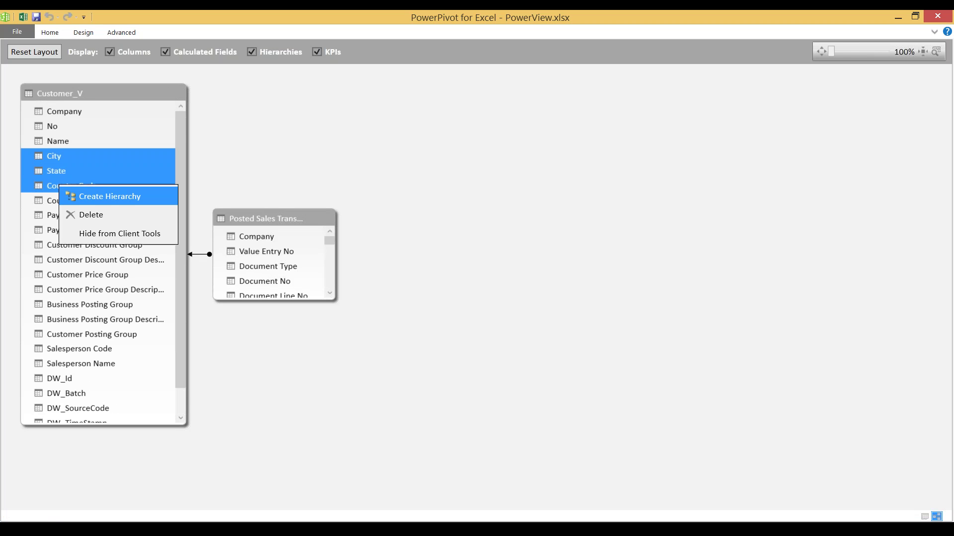
click(109, 196)
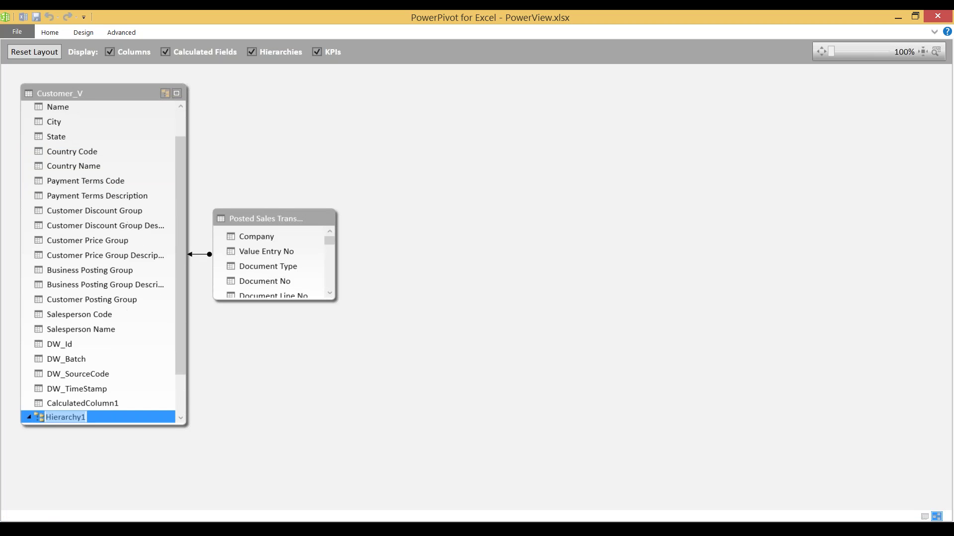
text(CustomerByCity)
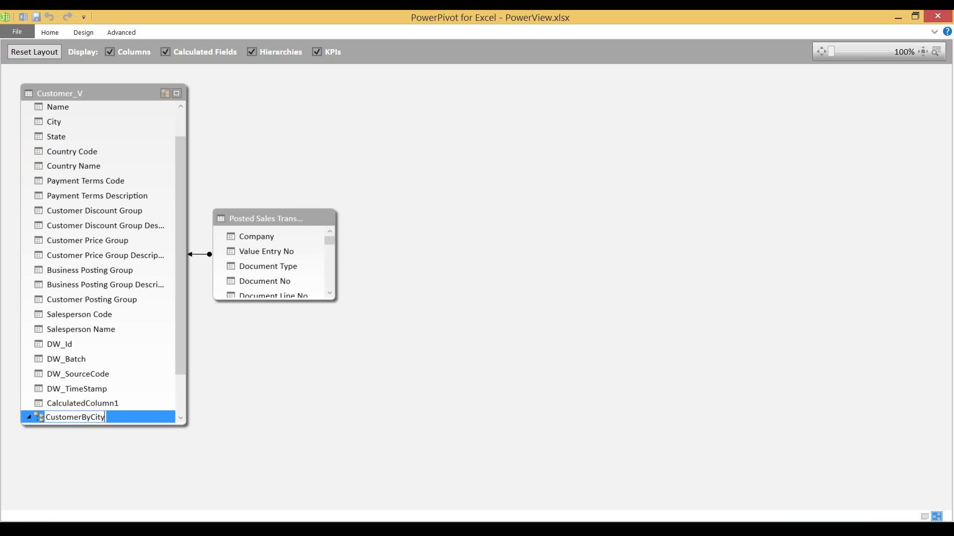
key(Return)
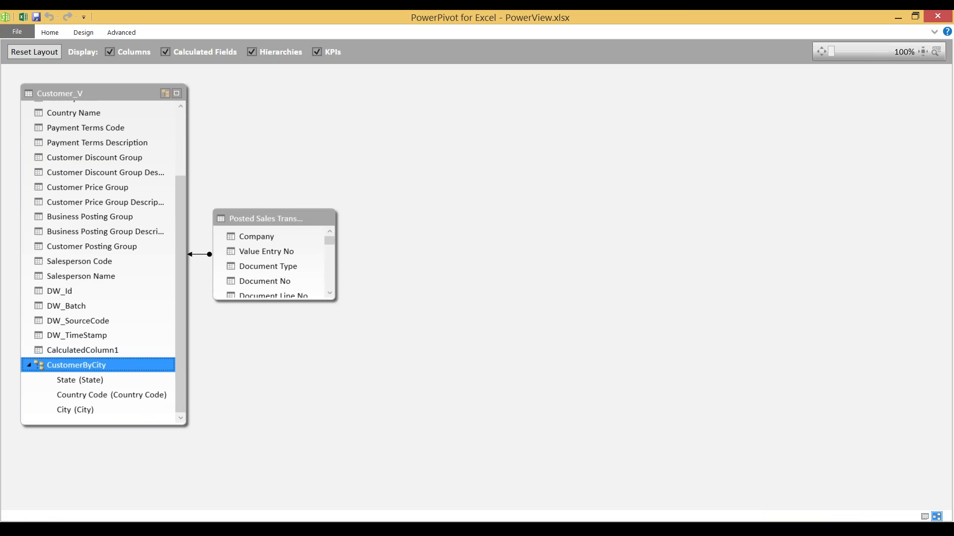
Move Country Code to the first level of the CustomerByCity hierarchy and add the No column below City
click(112, 395)
drag(111, 395, 102, 380)
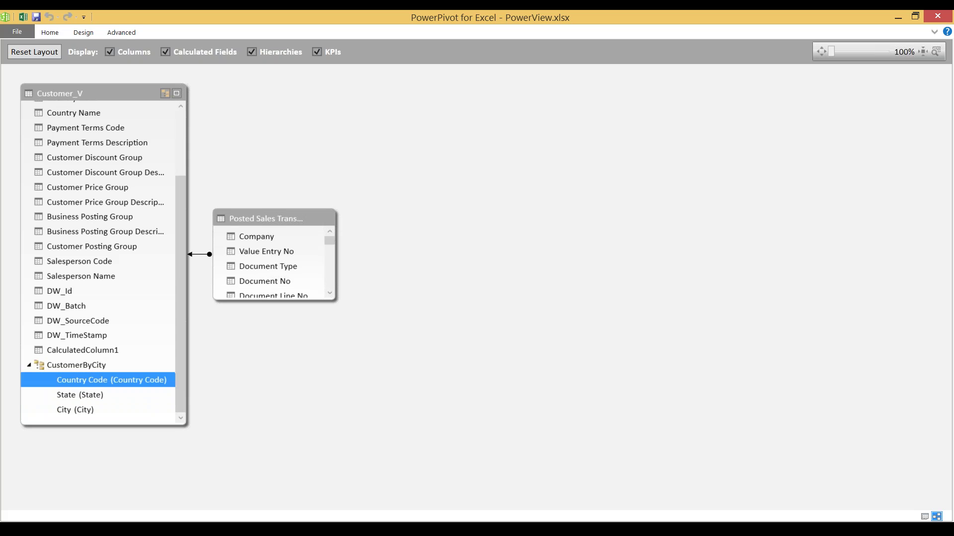
scroll(103, 263, up, 4)
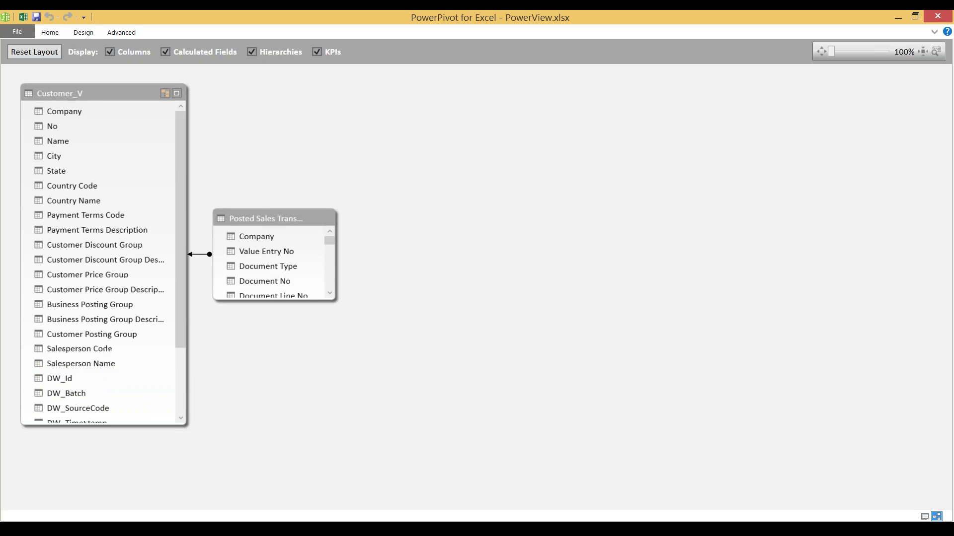
drag(56, 127, 79, 417)
click(82, 341)
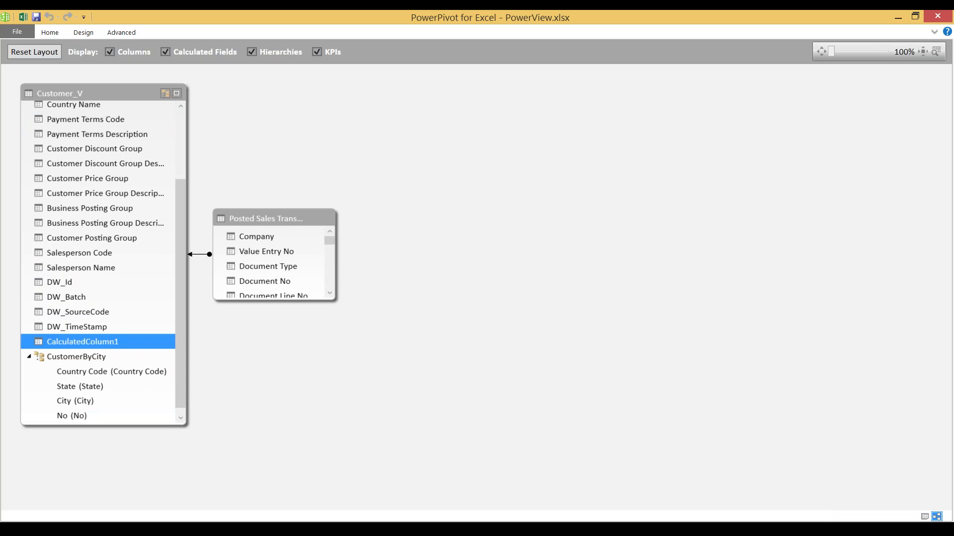
right_click(78, 342)
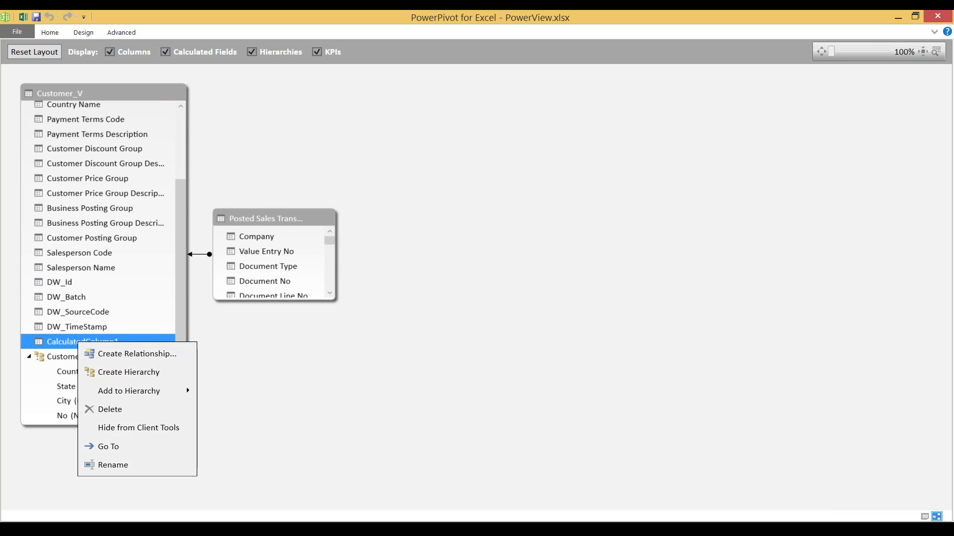
key(Escape)
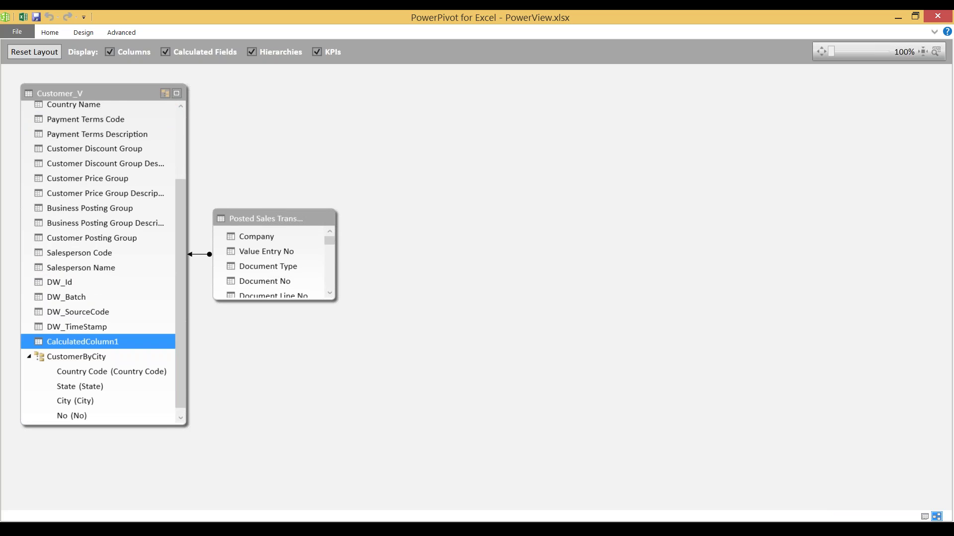
Create a hierarchy named CustomerBySalesperson in Customer_V from the No and Salesperson Code columns
scroll(99, 258, up, 2)
click(53, 120)
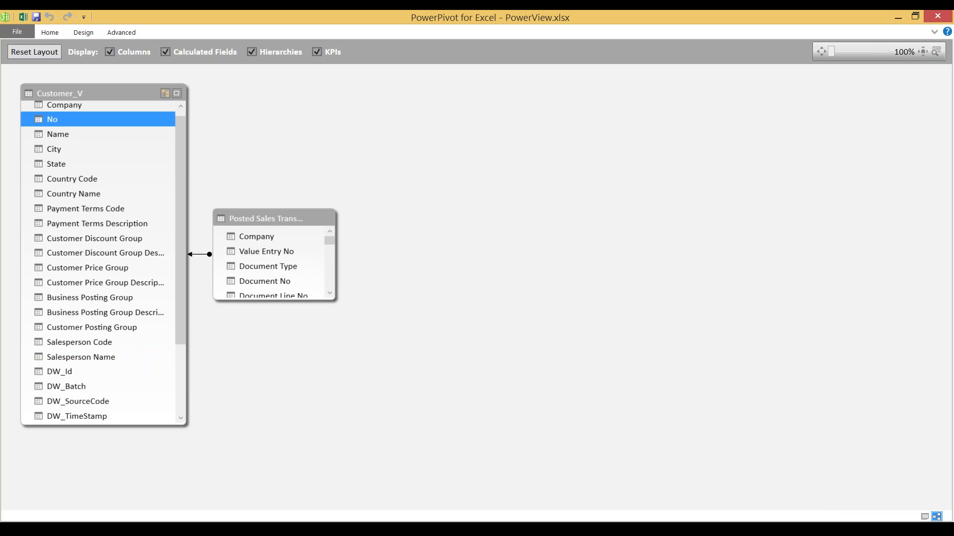
scroll(75, 382, down, 3)
click(65, 246)
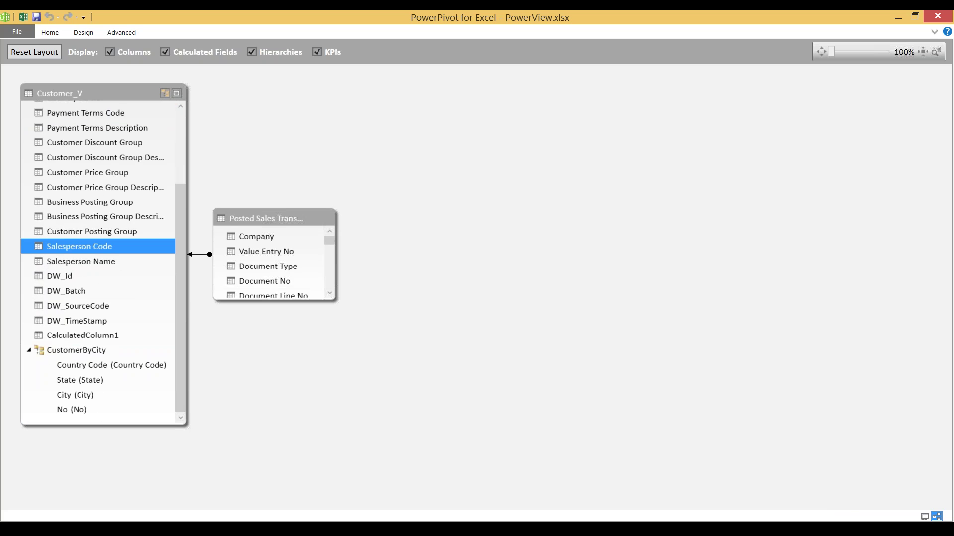
right_click(65, 247)
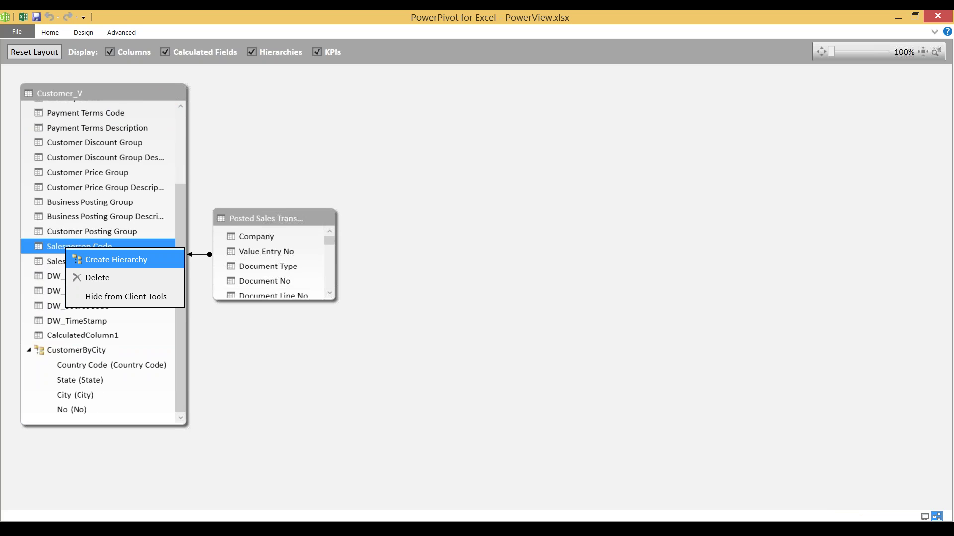
click(117, 259)
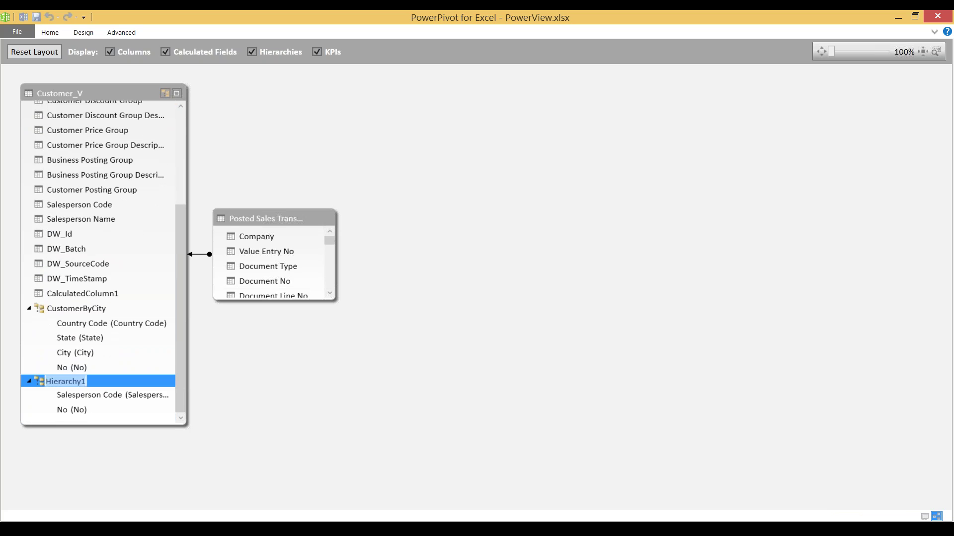
text(CustomerBySalesperson)
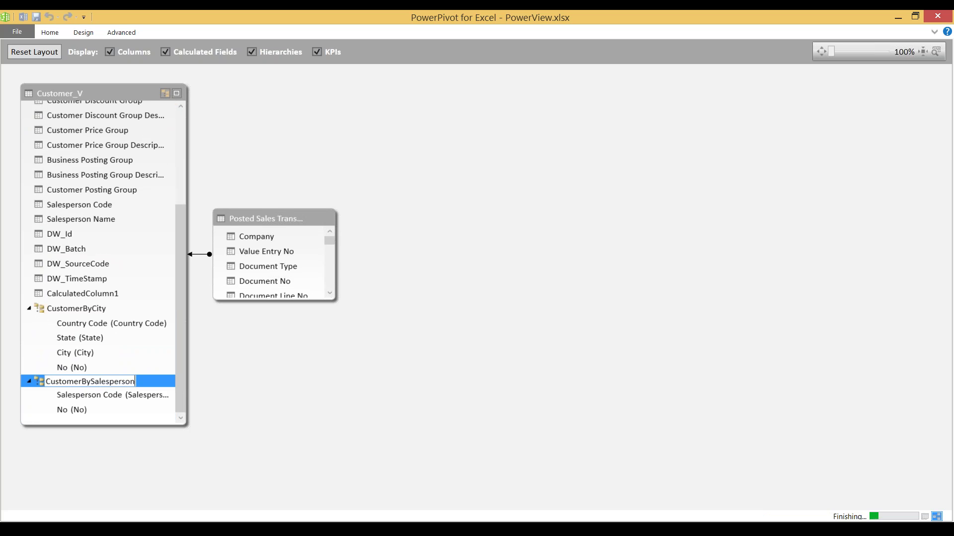
key(Return)
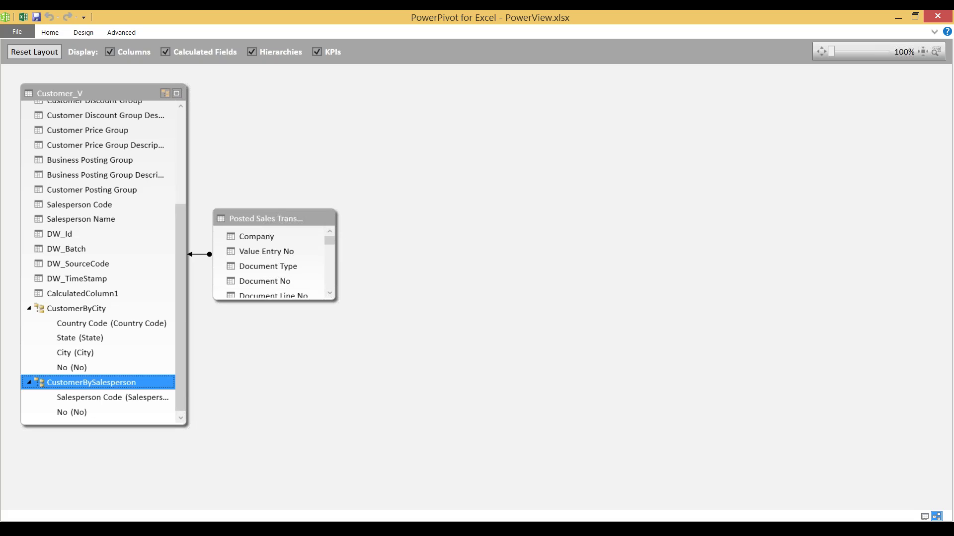
Show the Customer_V table in Data View, starting from its Company column
scroll(104, 258, up, 5)
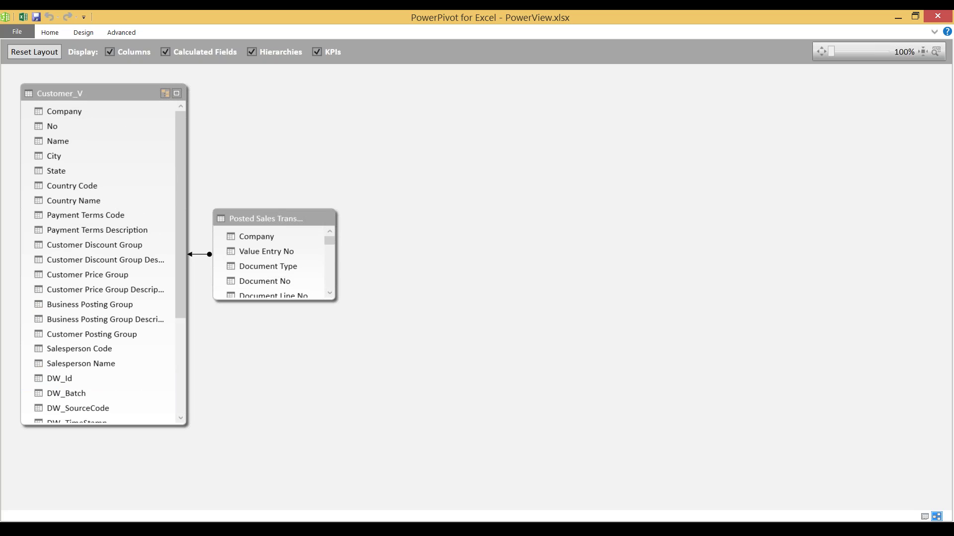
click(50, 32)
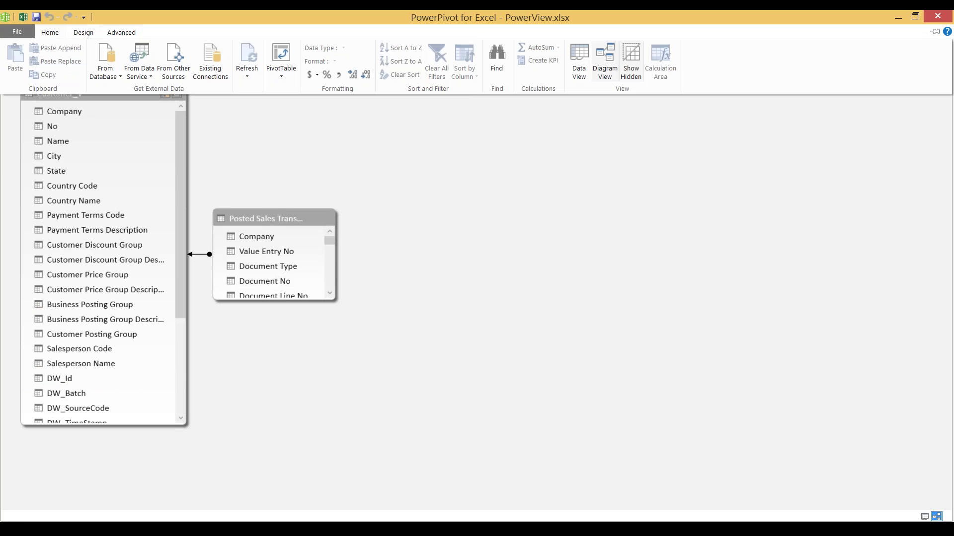
click(579, 61)
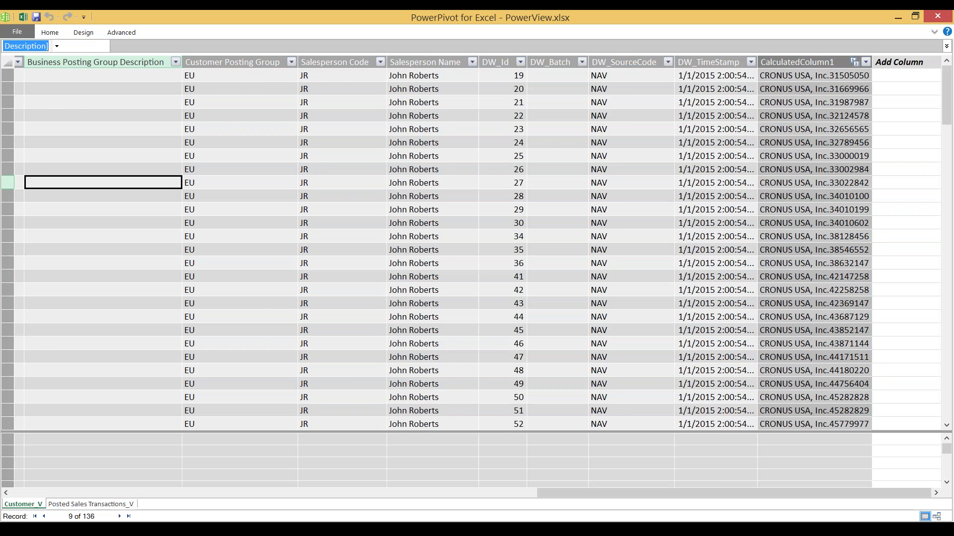
drag(734, 493, 209, 492)
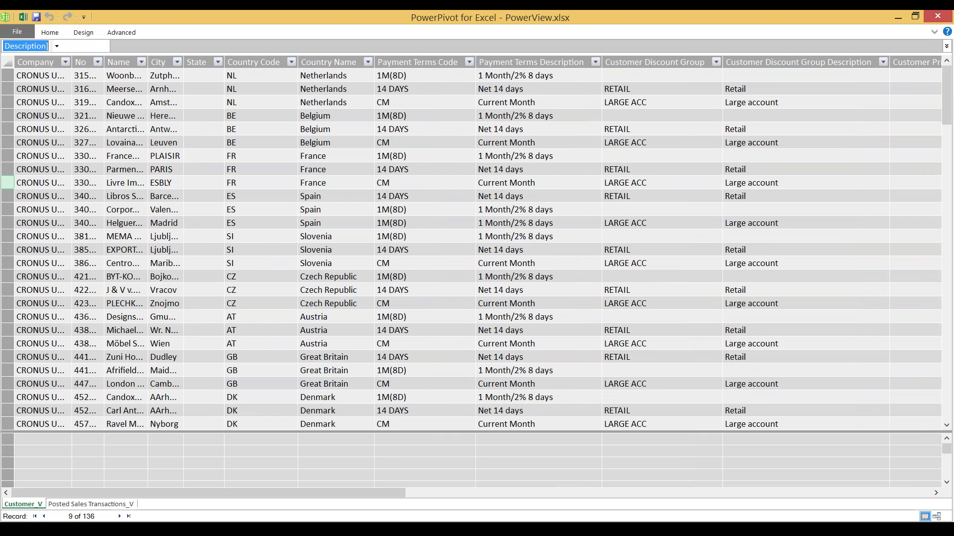
click(50, 32)
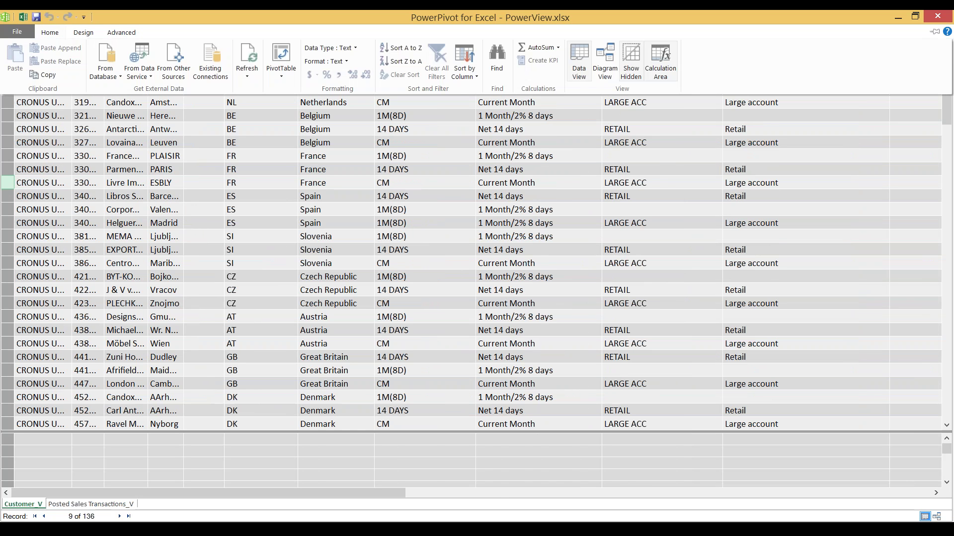
click(604, 62)
right_click(160, 62)
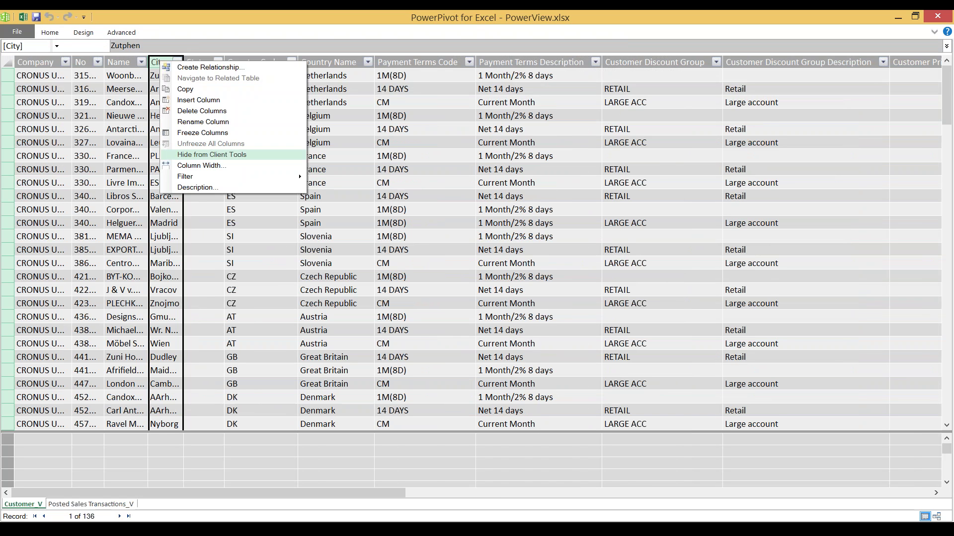
key(Return)
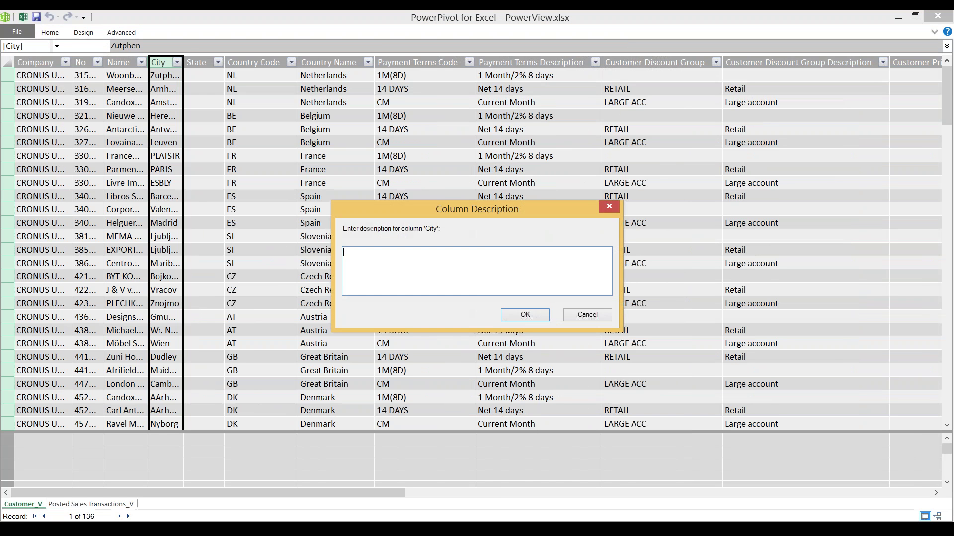
click(588, 315)
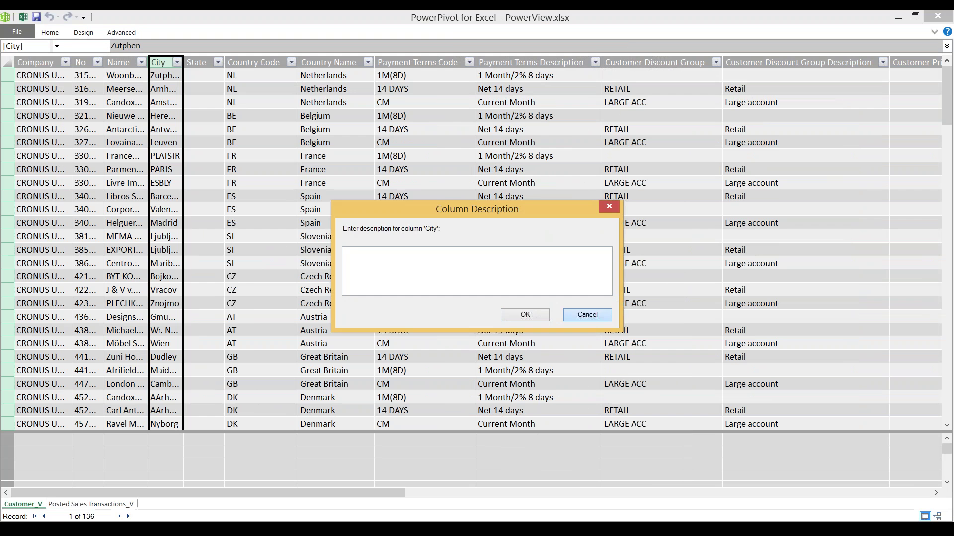
key(Return)
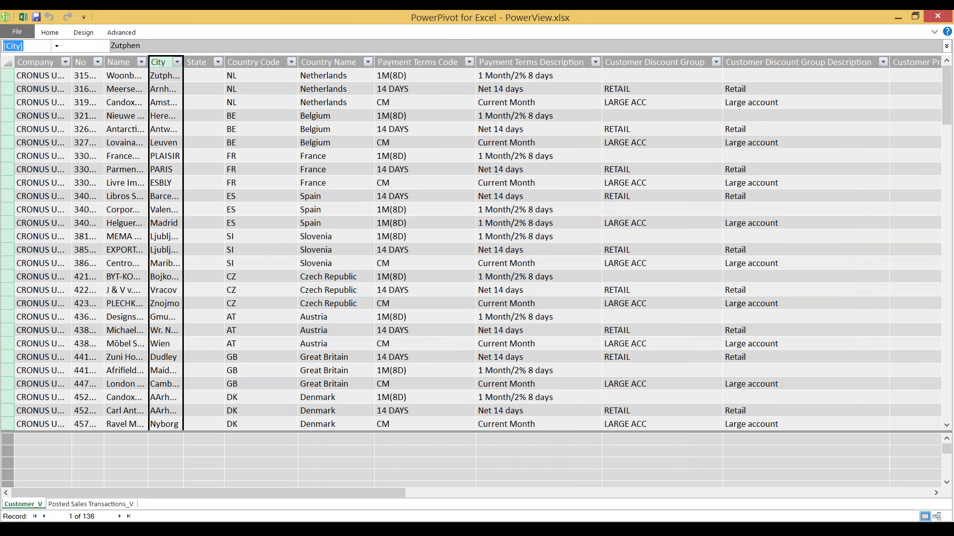
Examine the data types available for the City column of Customer_V
click(50, 33)
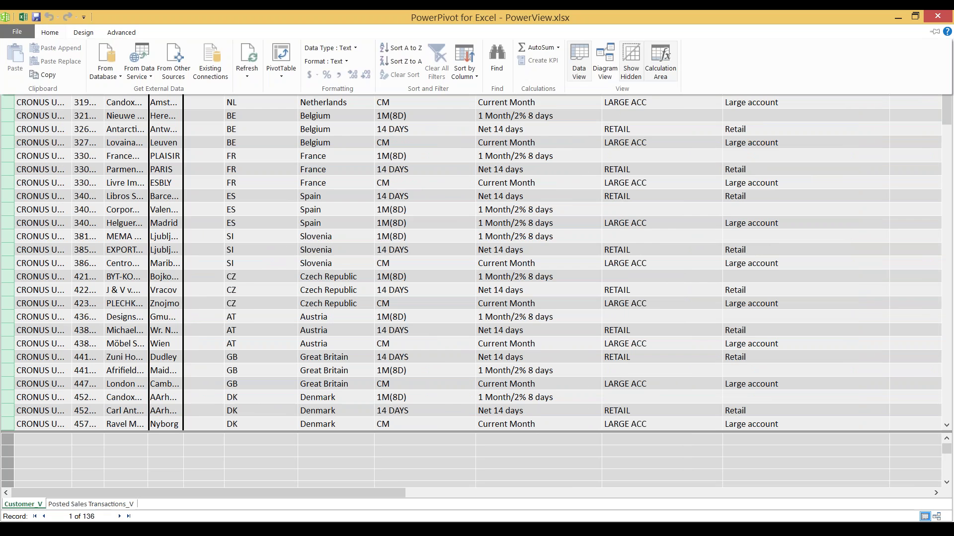
click(331, 48)
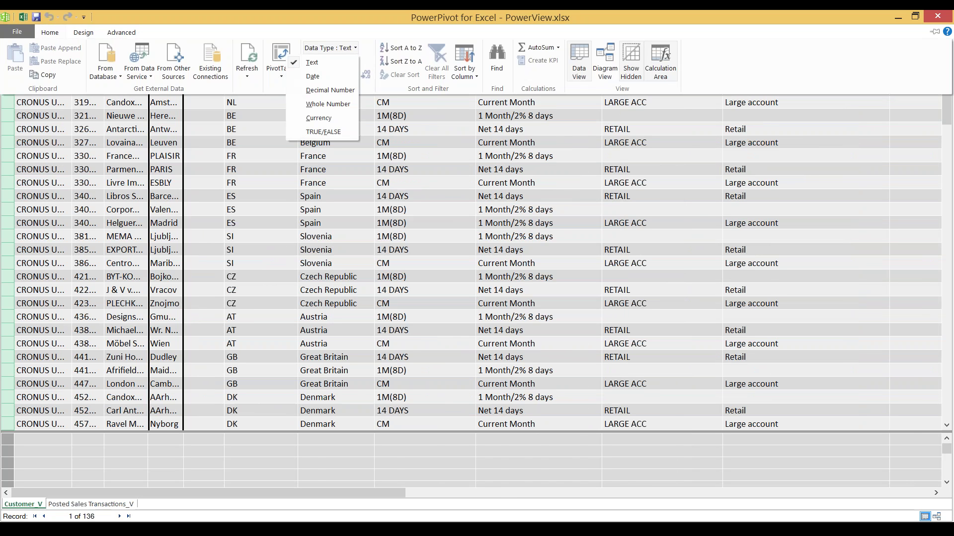
key(Escape)
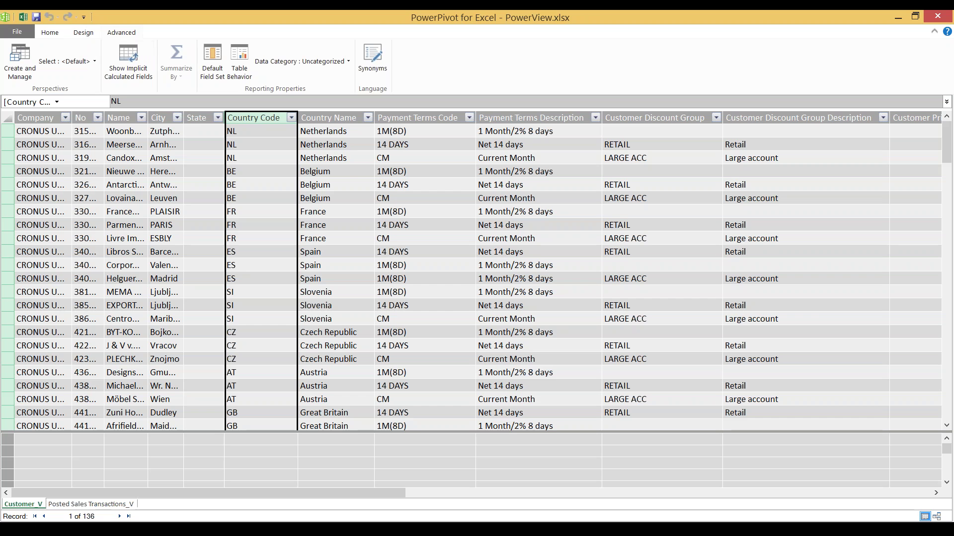
Set the data category of the Country Code column to Country/Region and of the City column to City
click(302, 61)
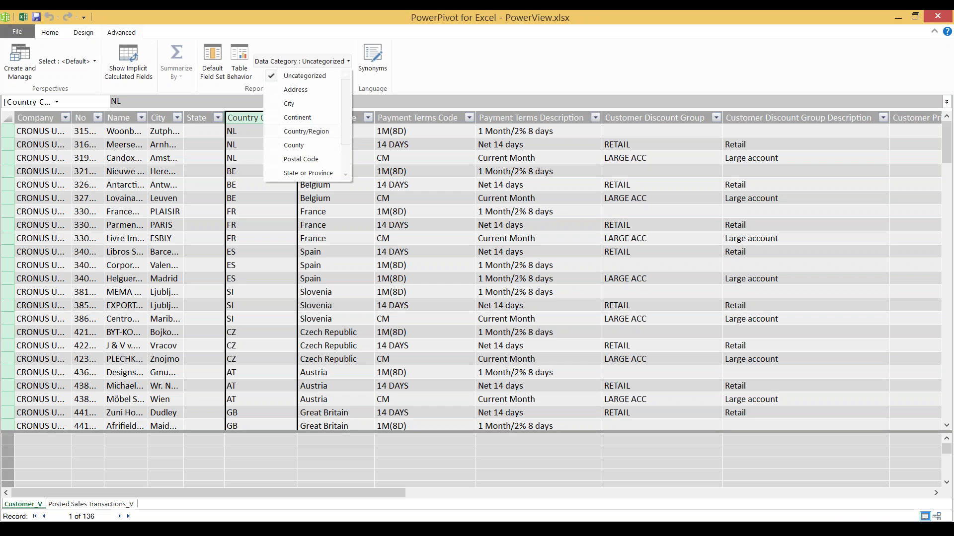
click(306, 131)
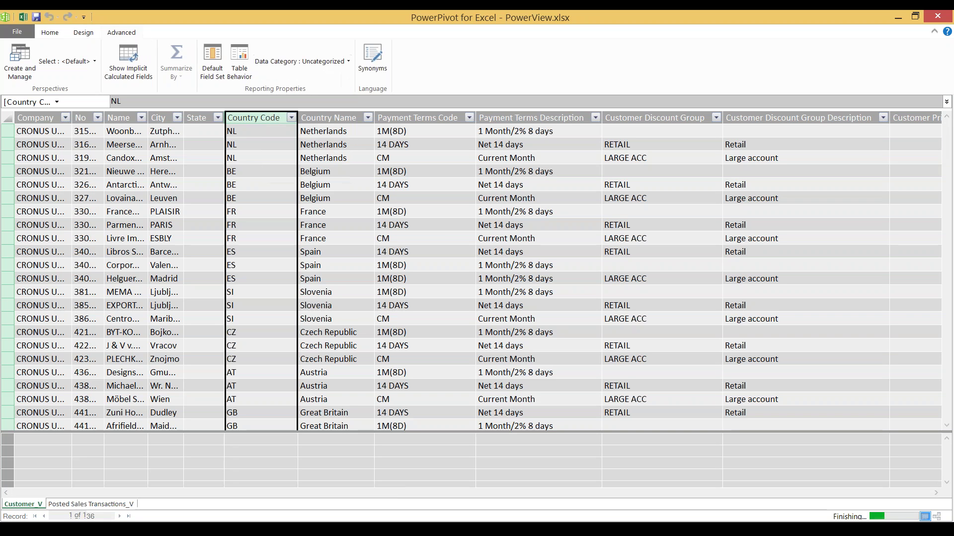
click(165, 144)
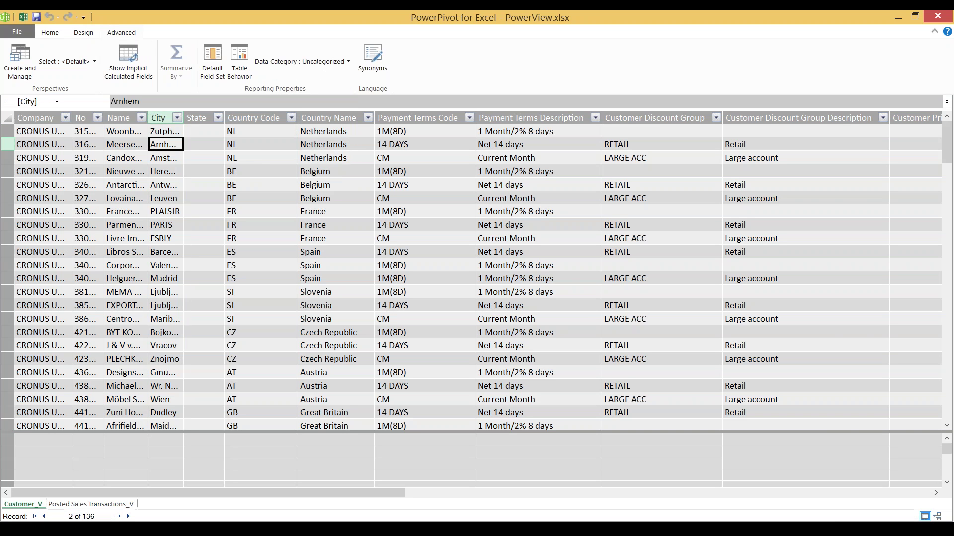
click(165, 132)
click(301, 61)
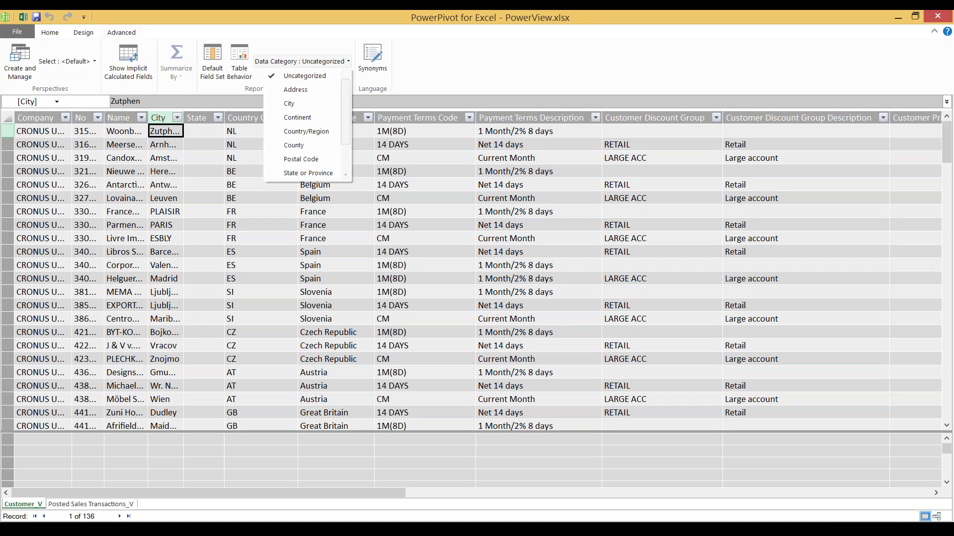
click(289, 103)
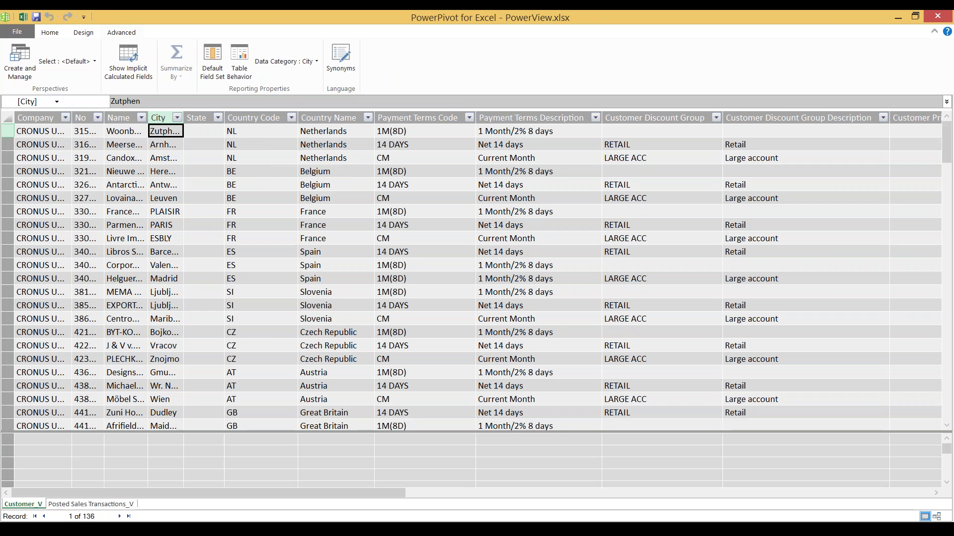
Look through the list of data categories offered for the City column
mouse_move(209, 493)
mouse_down()
mouse_move(692, 493)
mouse_move(209, 493)
mouse_up()
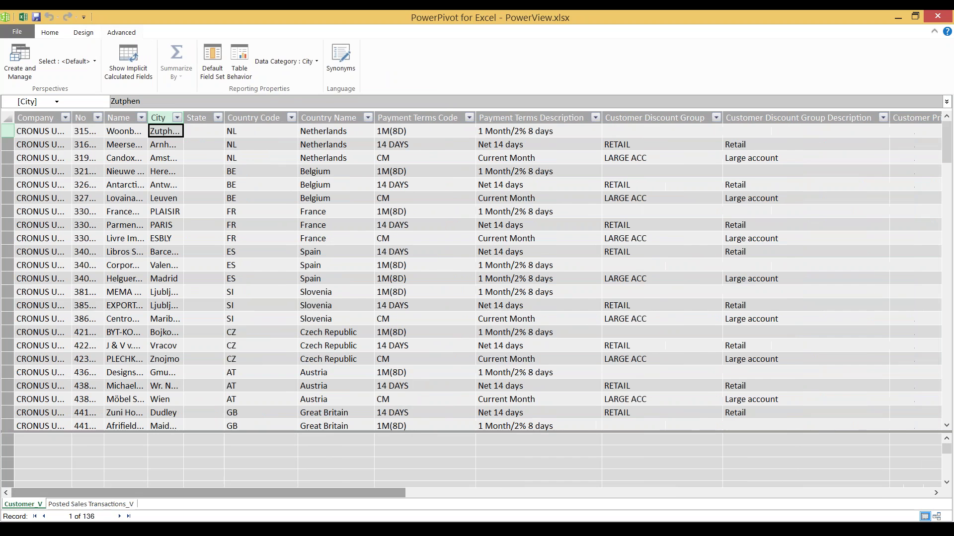
click(286, 61)
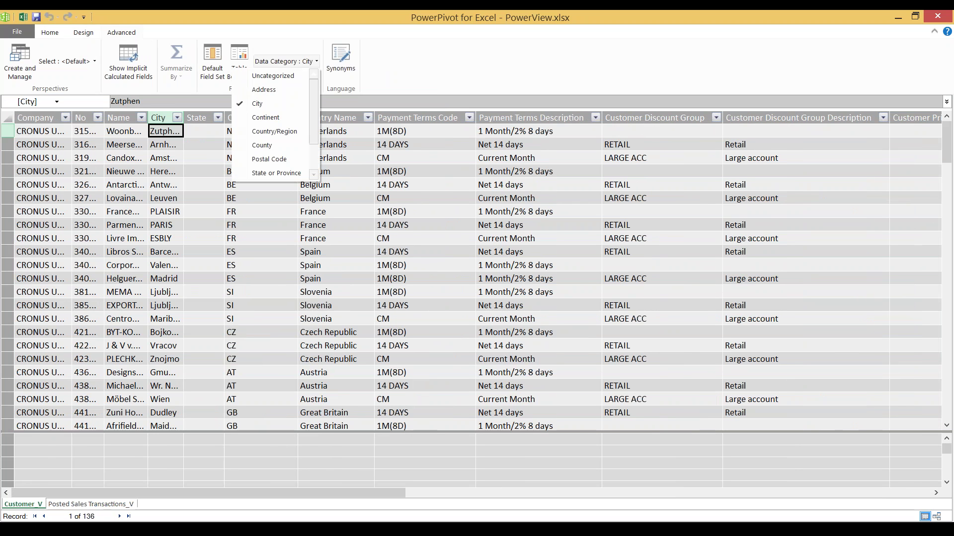
mouse_move(314, 111)
mouse_down()
mouse_move(314, 137)
mouse_move(313, 116)
mouse_up()
Switch to the Excel workbook and expand Customer_V in the PivotTable field list to show its hierarchies
click(230, 529)
click(162, 472)
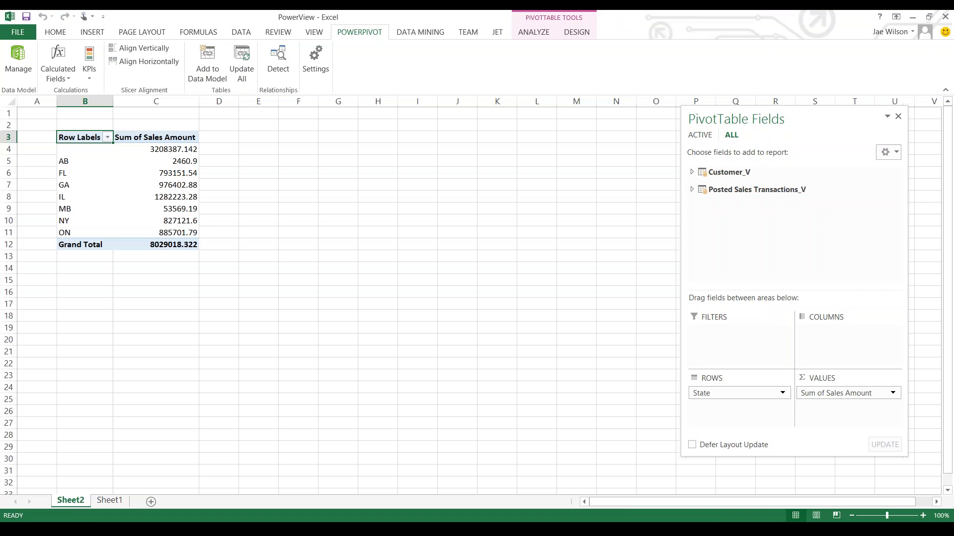
click(119, 232)
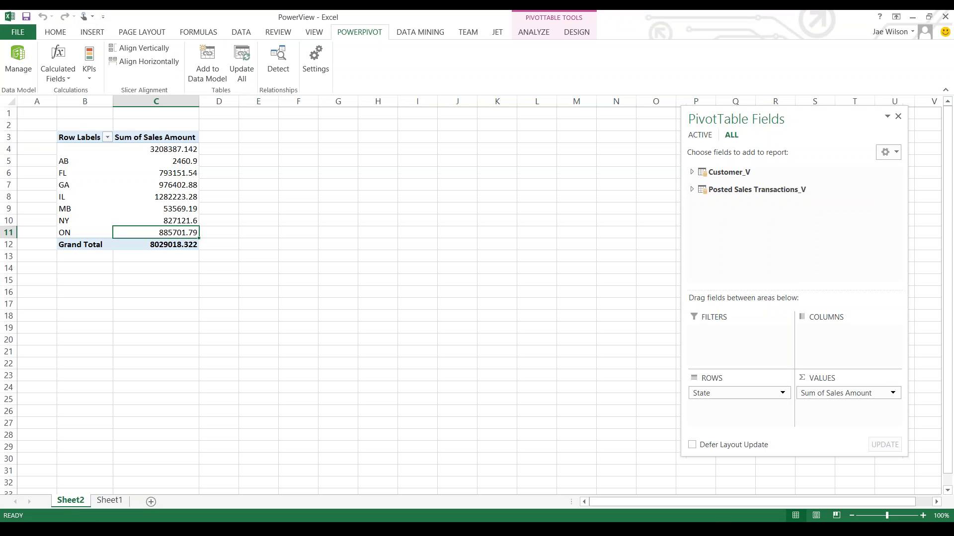
click(729, 172)
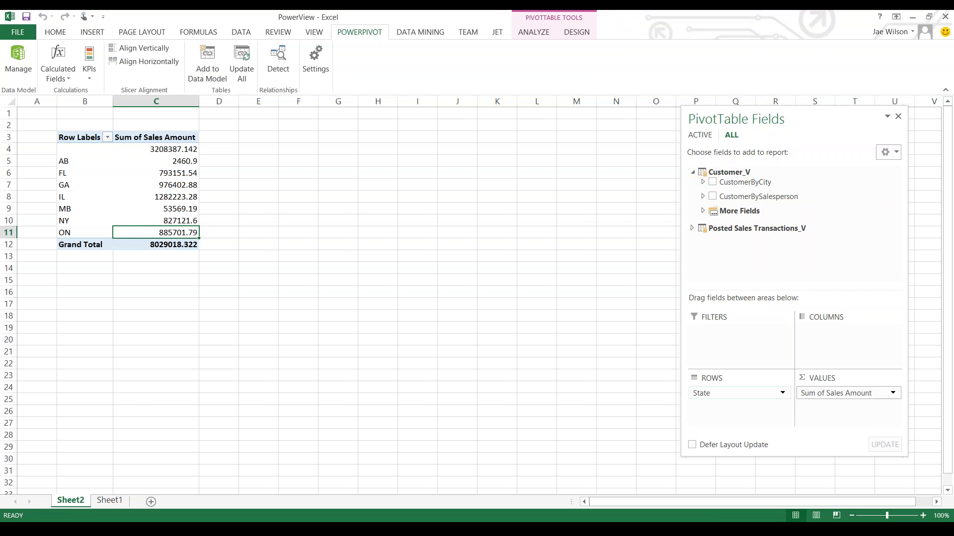
Replace State with the CustomerBySalesperson hierarchy in the PivotTable rows and expand salesperson JR
mouse_move(734, 393)
mouse_down()
mouse_move(758, 197)
mouse_move(739, 398)
mouse_up()
click(63, 150)
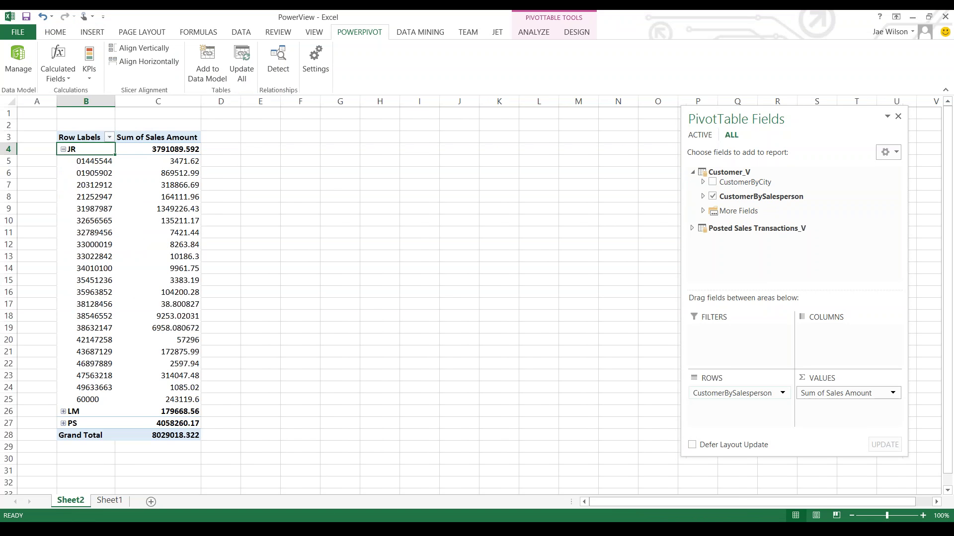
Replace CustomerBySalesperson with the CustomerByCity hierarchy in the PivotTable rows and expand country CA
mouse_move(739, 393)
mouse_down()
mouse_move(745, 173)
mouse_move(739, 393)
mouse_up()
click(63, 173)
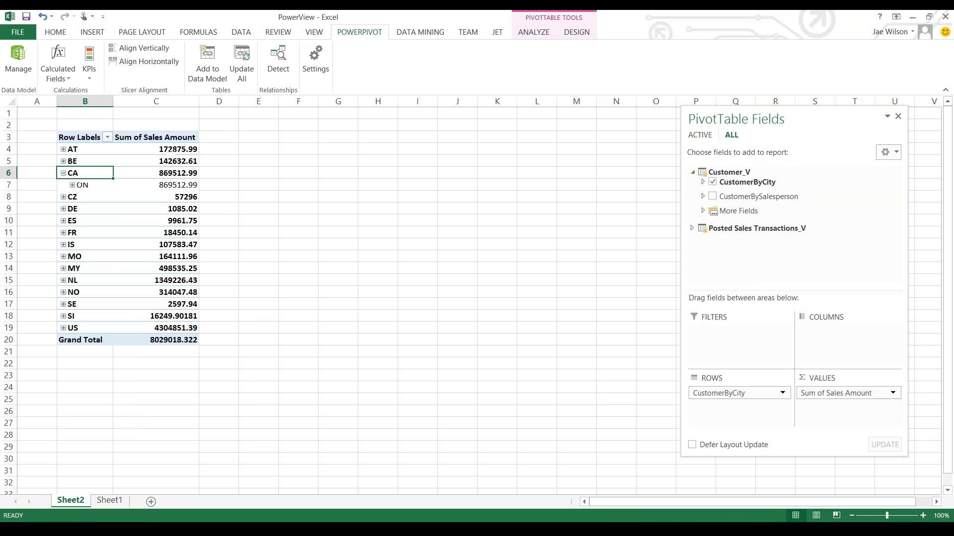
Drill through ON and London down to the customer level in the PivotTable, and collapse CA again
click(72, 185)
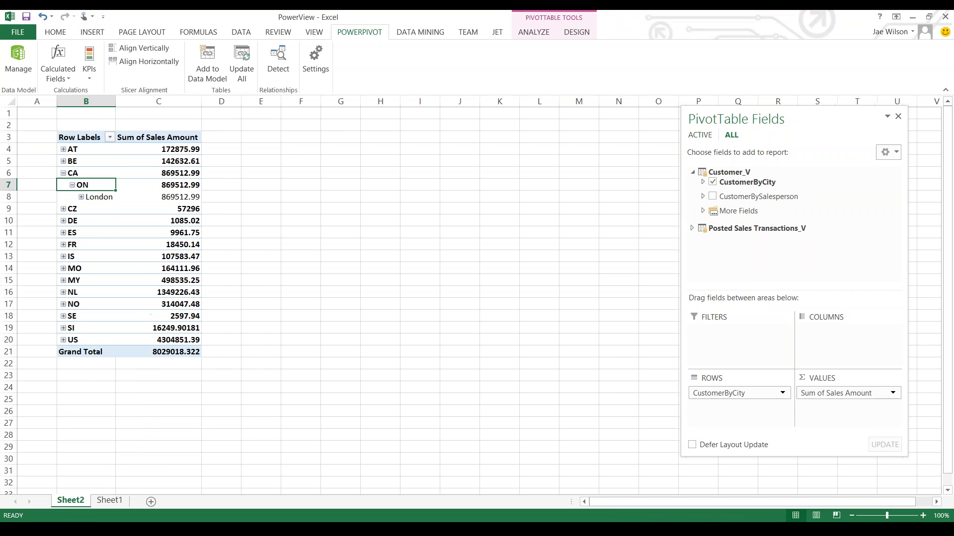
click(81, 198)
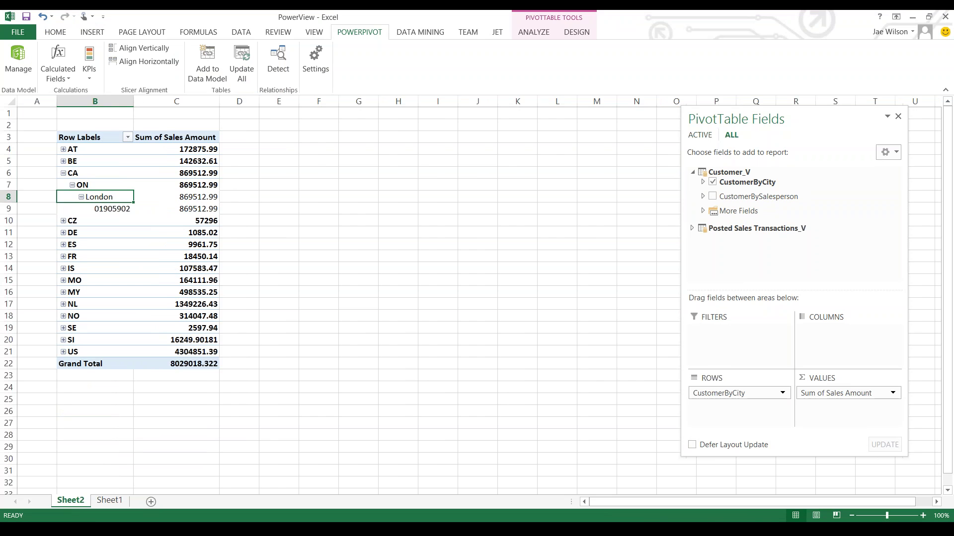
click(63, 173)
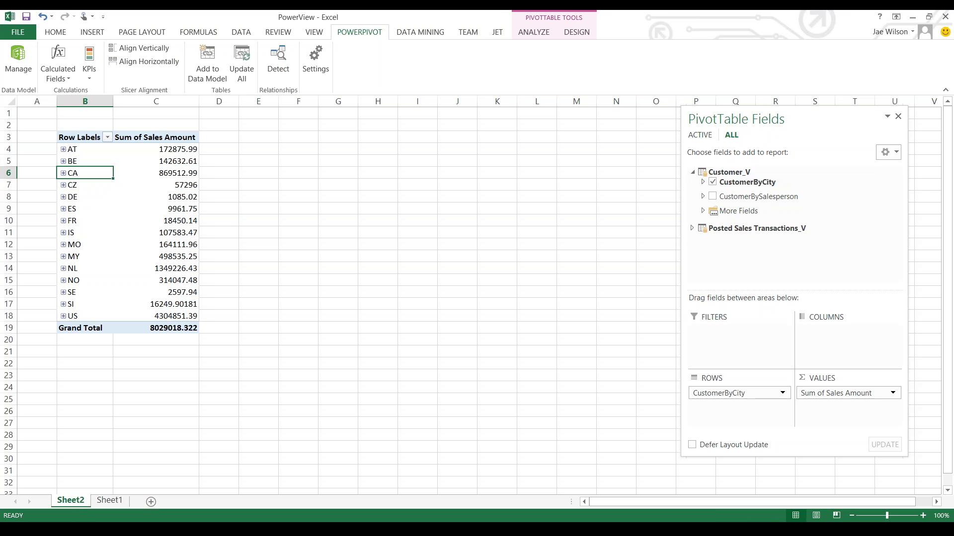
Insert a new Power View report into the workbook from outside the PivotTable
click(258, 233)
click(55, 32)
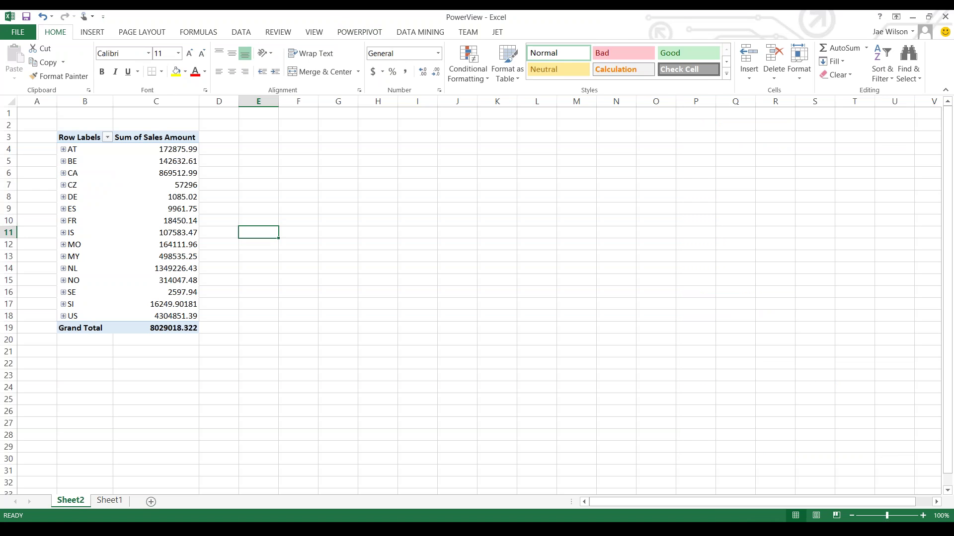
click(92, 32)
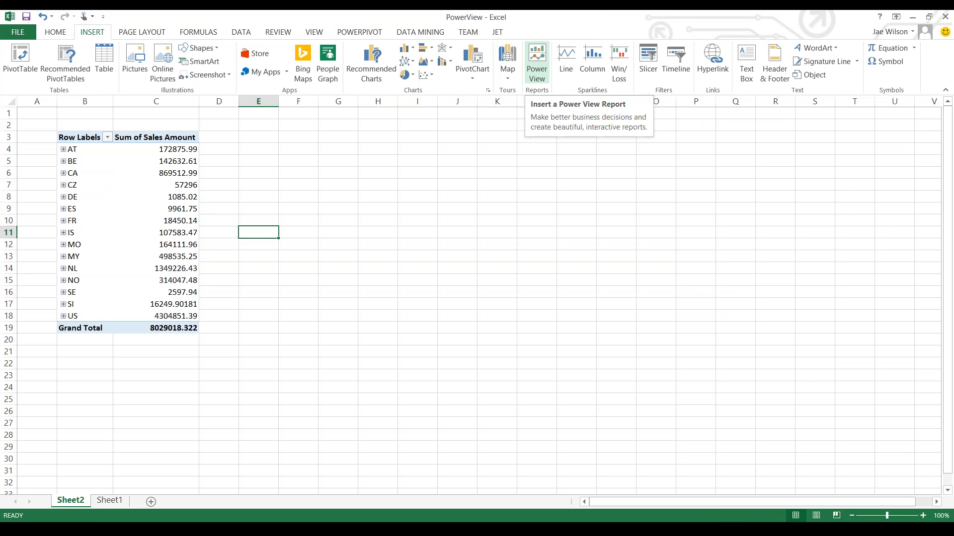
click(537, 65)
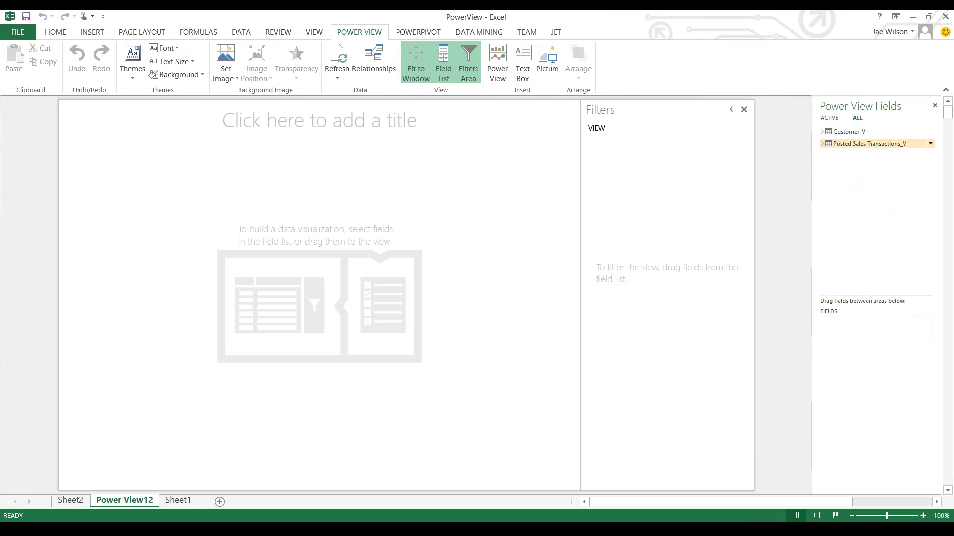
Add Sales Amount from Posted Sales Transactions_V to the Power View report as a table
click(869, 143)
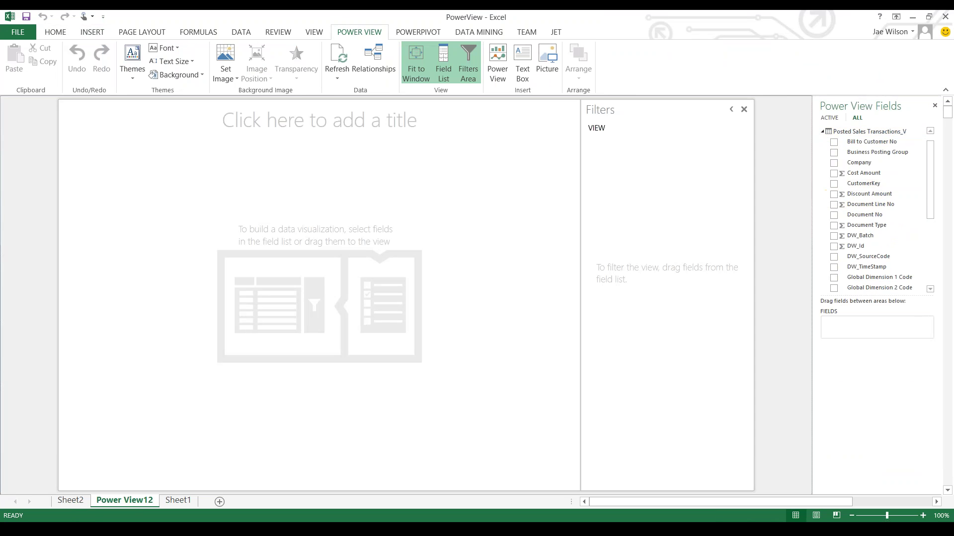
scroll(874, 223, down, 5)
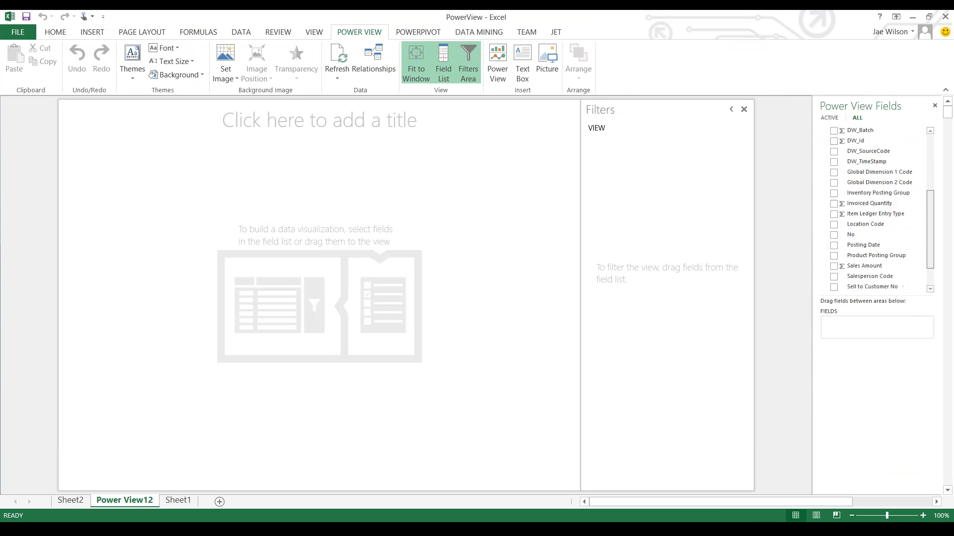
click(834, 233)
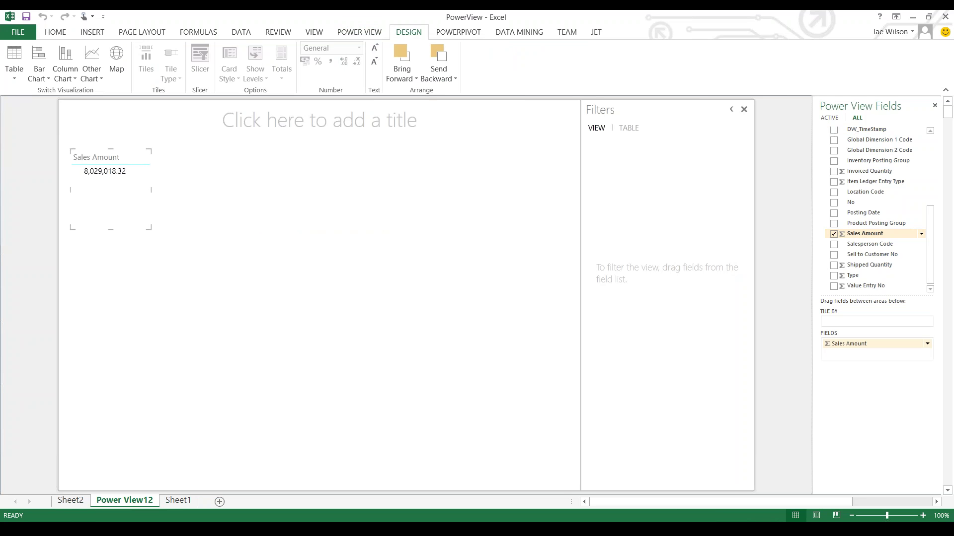
Add City from Customer_V to the Sales Amount table and enlarge the table on the canvas
scroll(874, 223, up, 5)
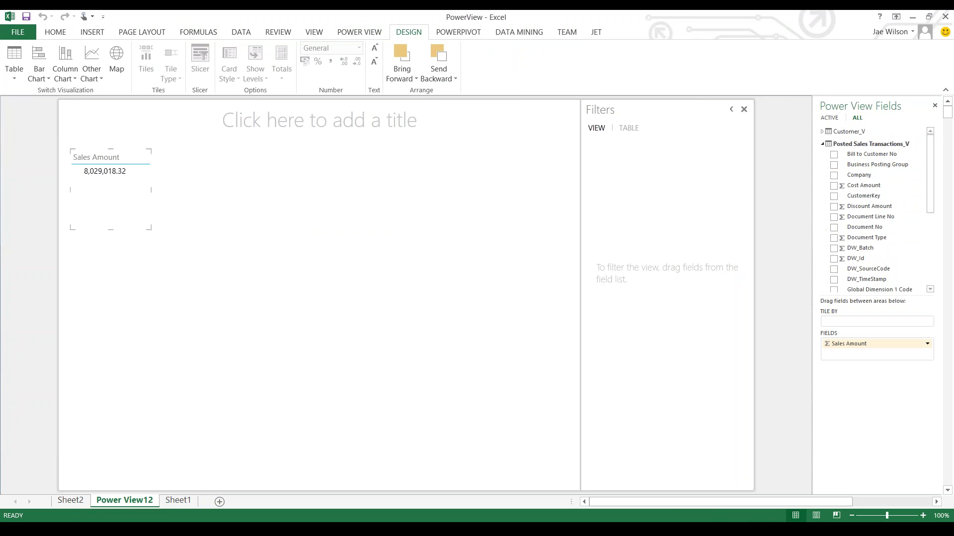
click(822, 131)
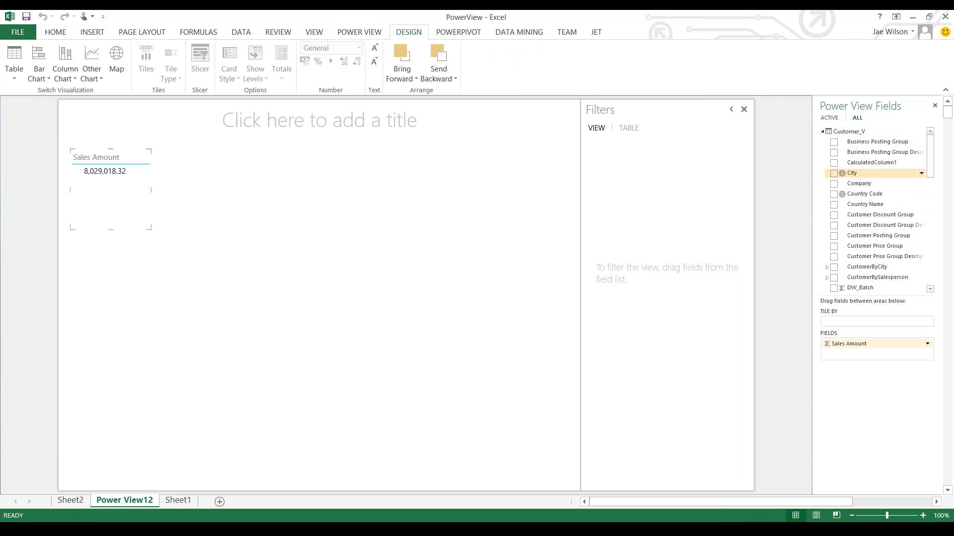
click(833, 173)
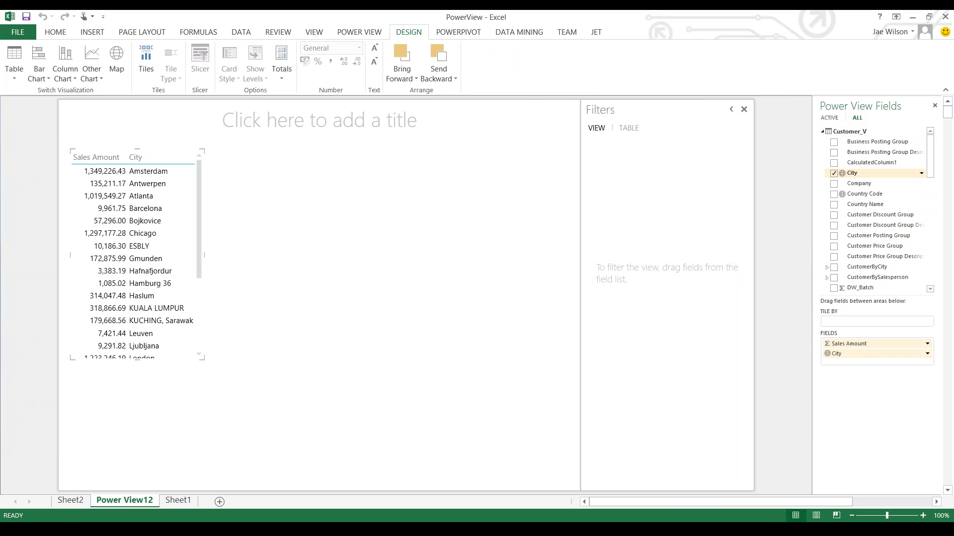
click(149, 248)
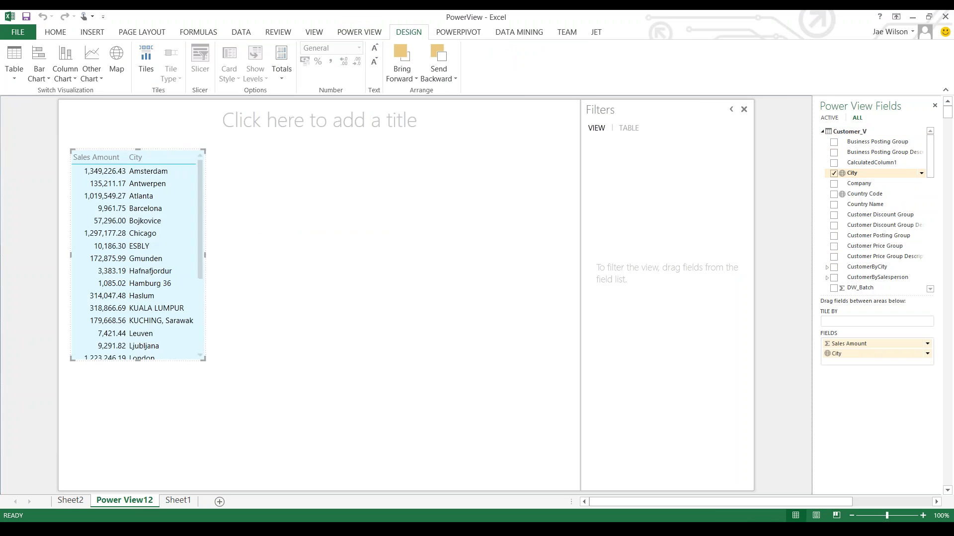
drag(201, 358, 403, 434)
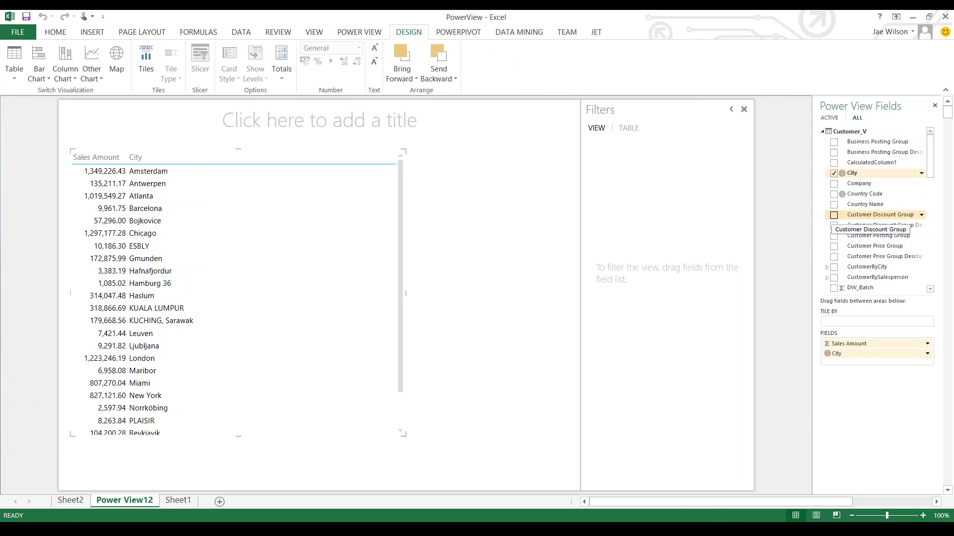
Add Customer Discount Group to the table, convert it to a map, and widen the map to the edge of the canvas
click(834, 215)
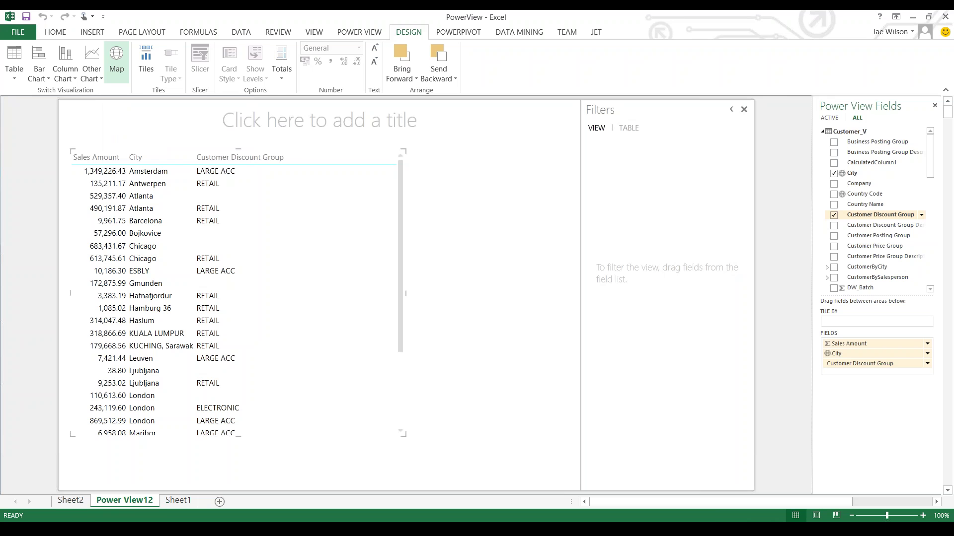
click(116, 62)
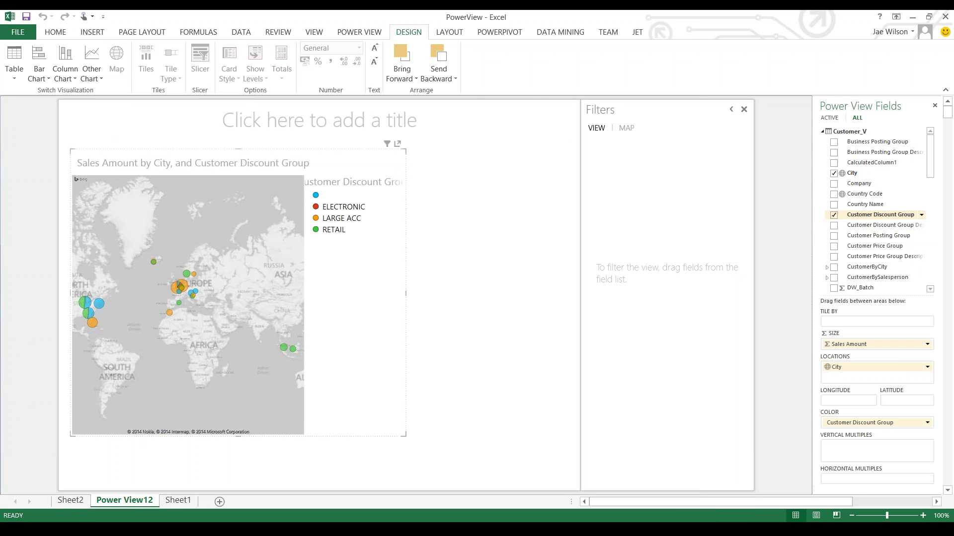
drag(406, 293, 577, 293)
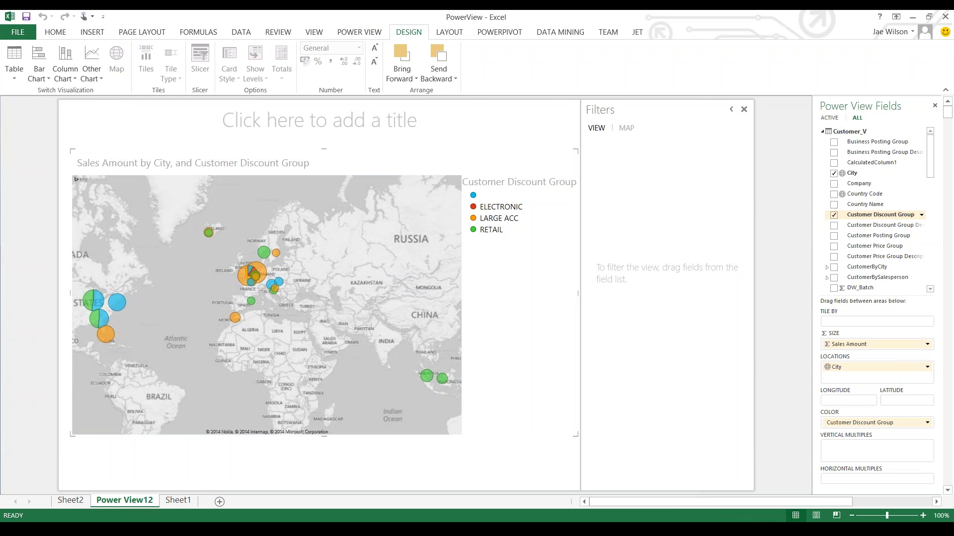
Remove Customer Discount Group from the map's Color field
drag(860, 422, 779, 379)
click(927, 423)
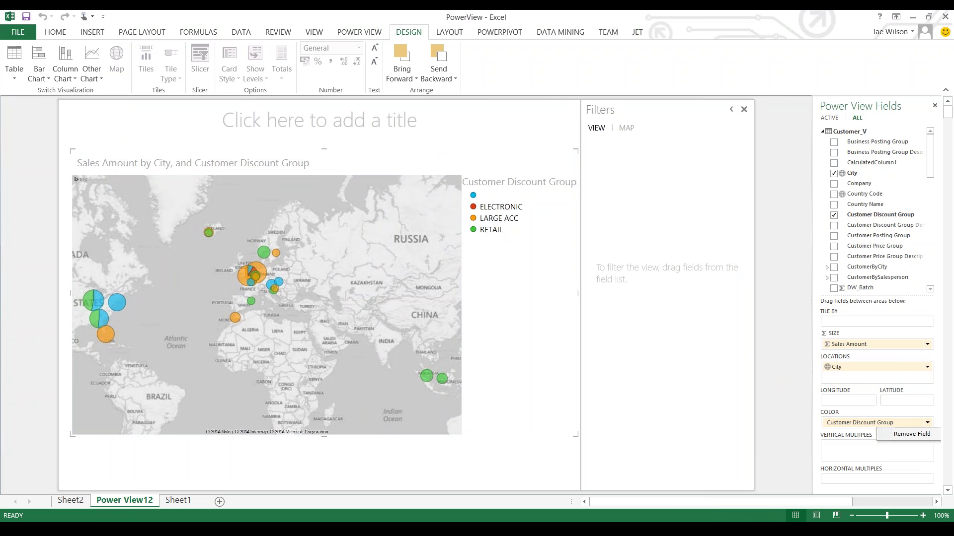
click(912, 434)
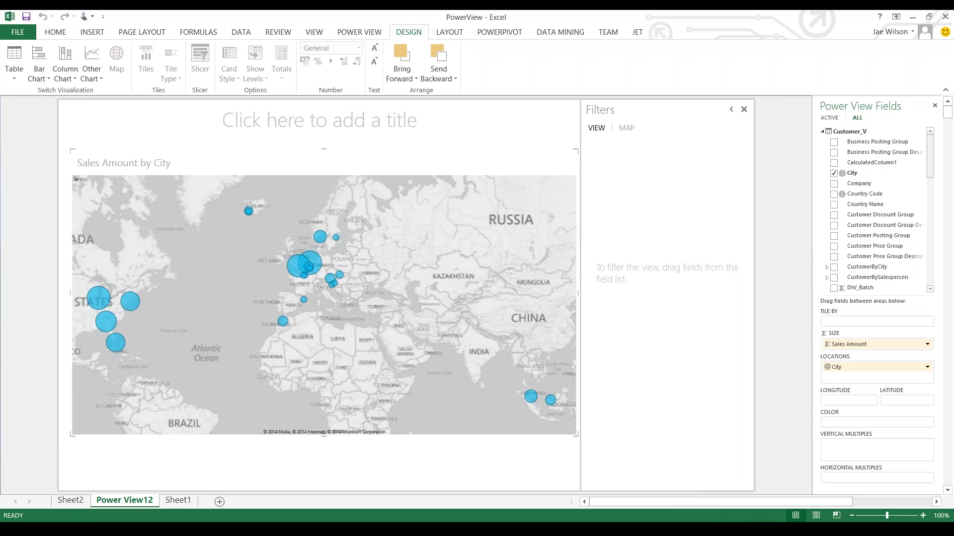
Add Country Code from Customer_V above City in the map's Locations
scroll(874, 209, down, 3)
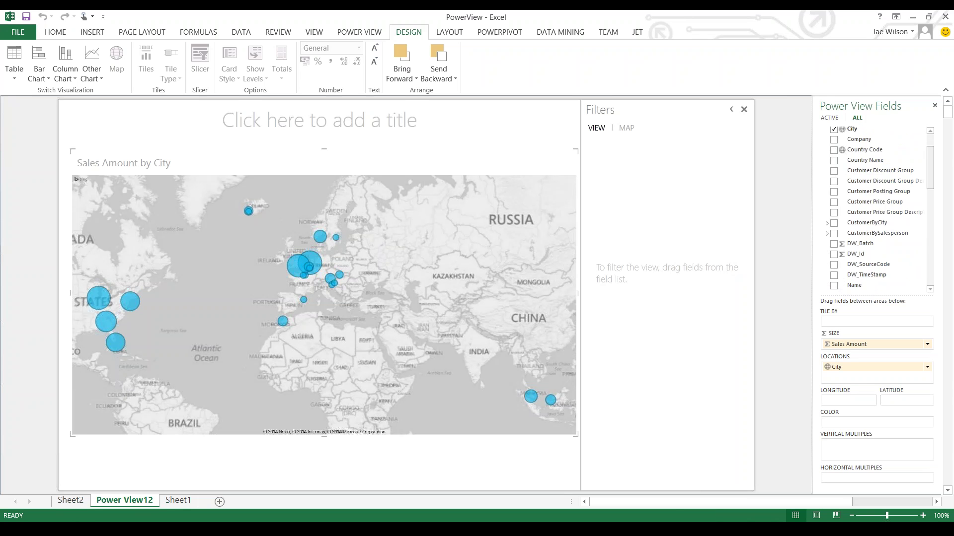
scroll(874, 209, down, 1)
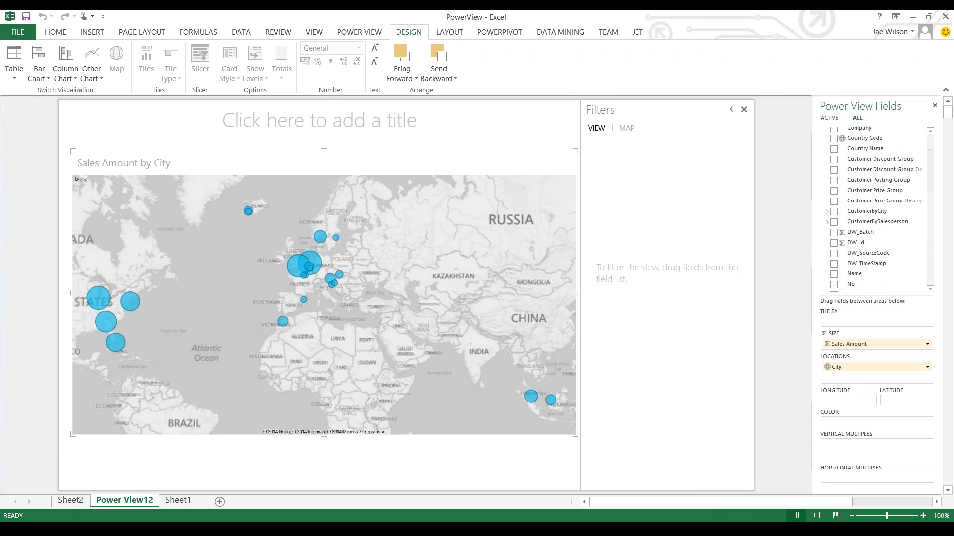
scroll(874, 209, up, 4)
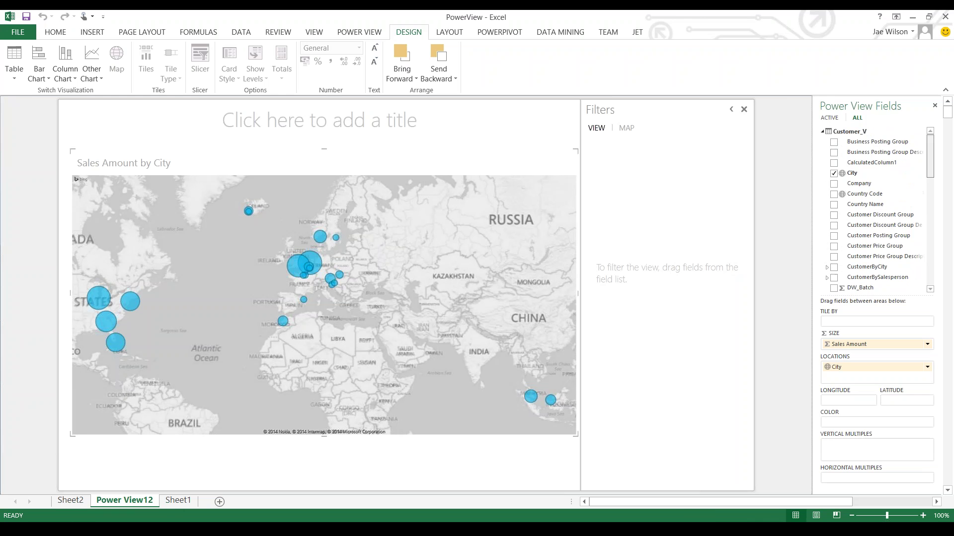
drag(874, 194, 841, 370)
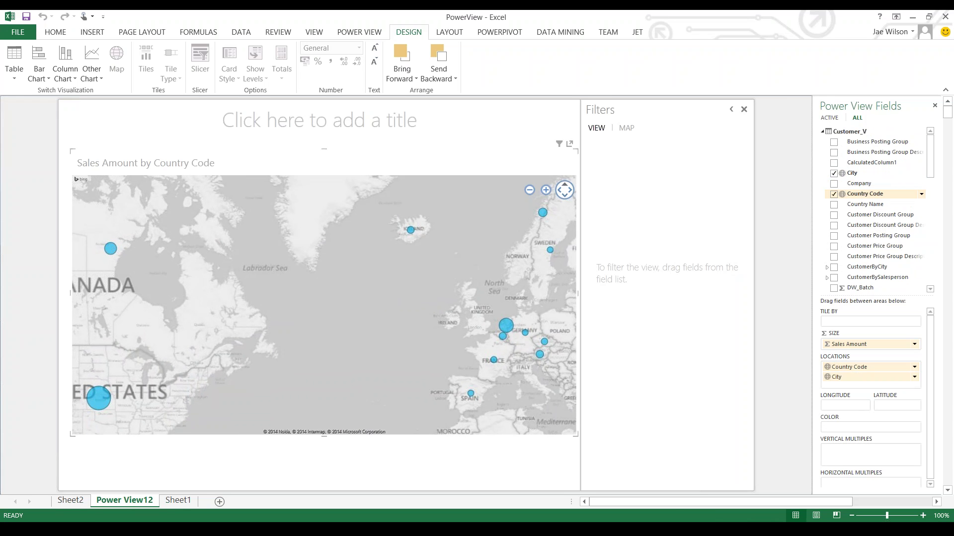
Drill into the United States bubble to examine the map's sales by city, and drill back up to country level
double_click(98, 399)
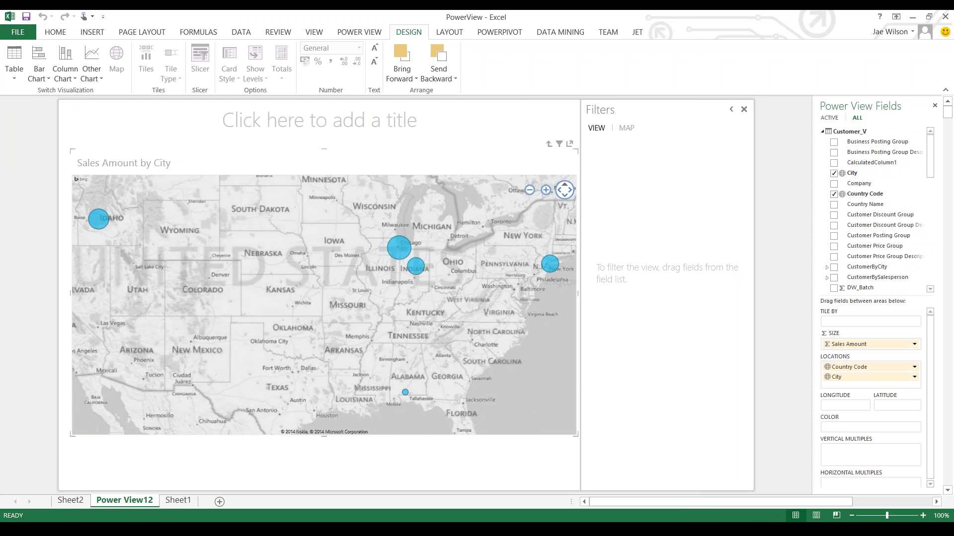
mouse_move(398, 247)
mouse_move(413, 263)
drag(398, 318, 281, 325)
click(529, 190)
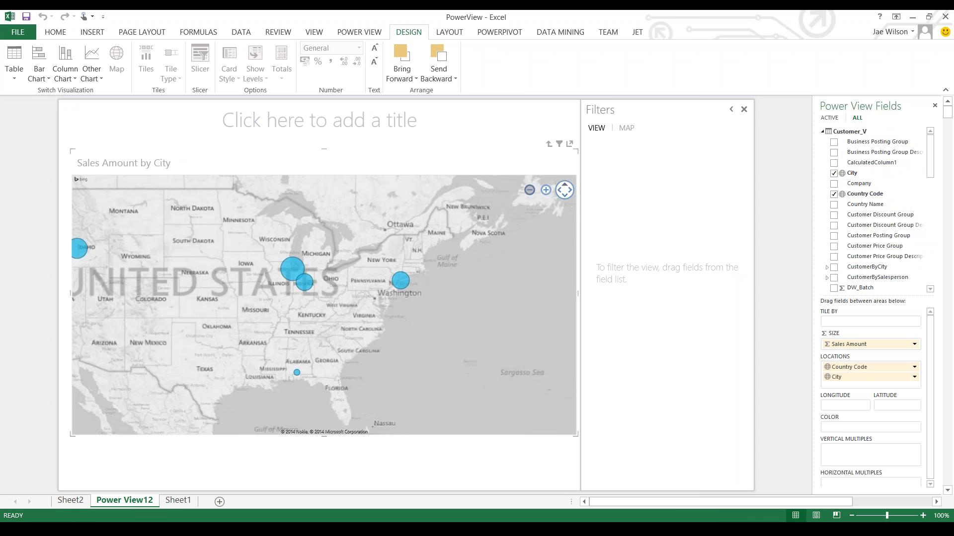
key(Right)
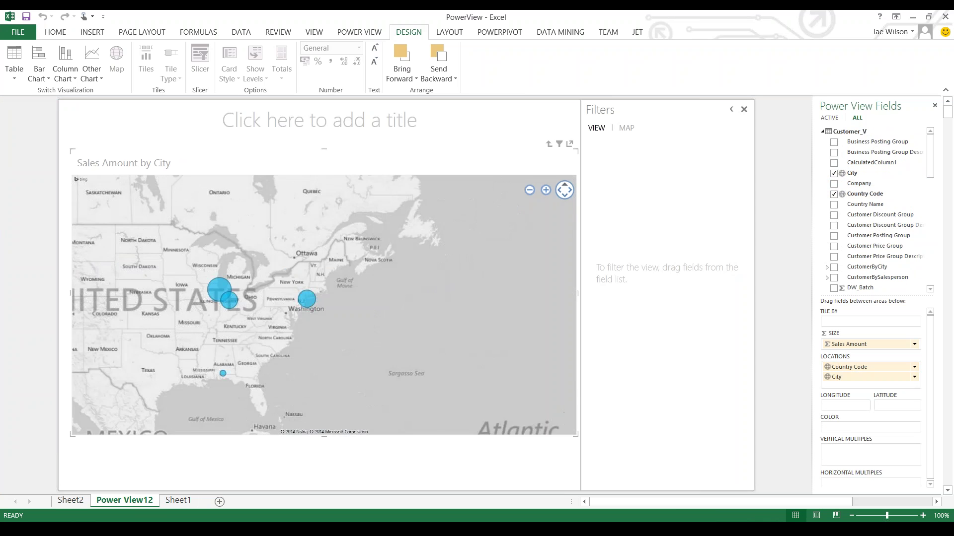
key(Right)
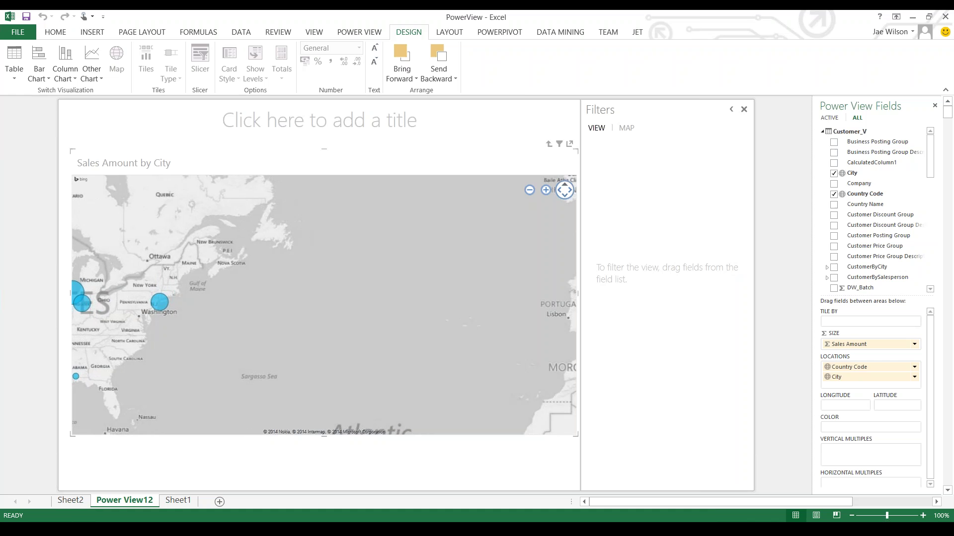
key(Right)
drag(324, 293, 203, 396)
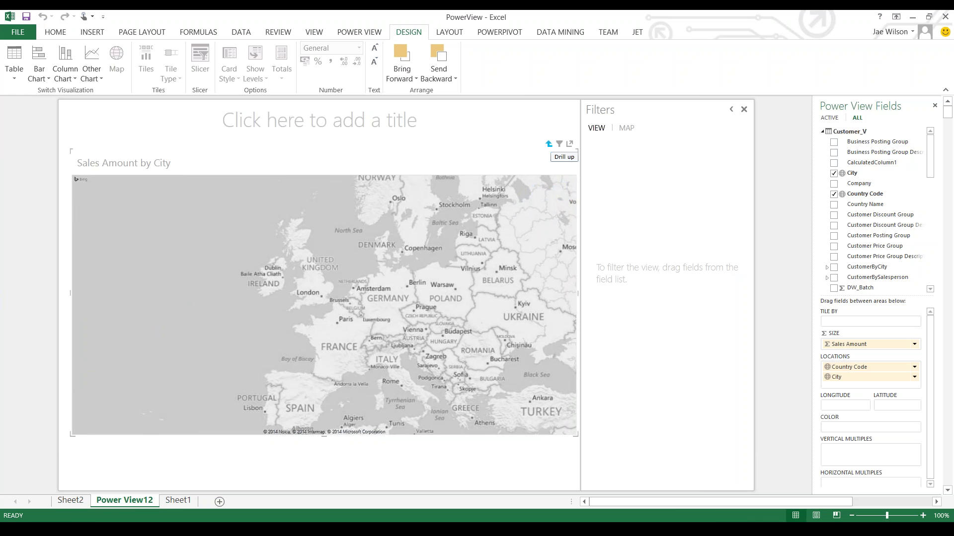
click(549, 144)
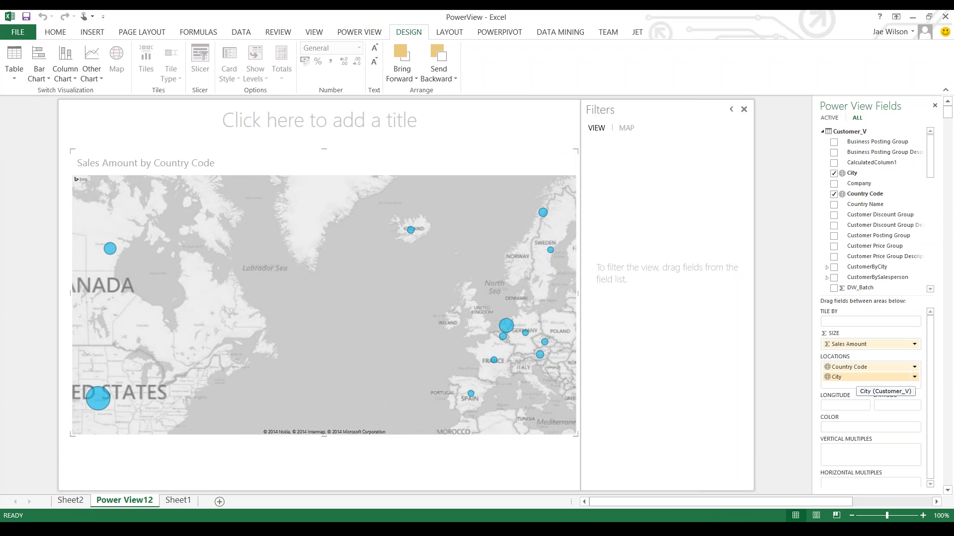
Move City from the map's Locations to its Color field
drag(844, 377, 854, 439)
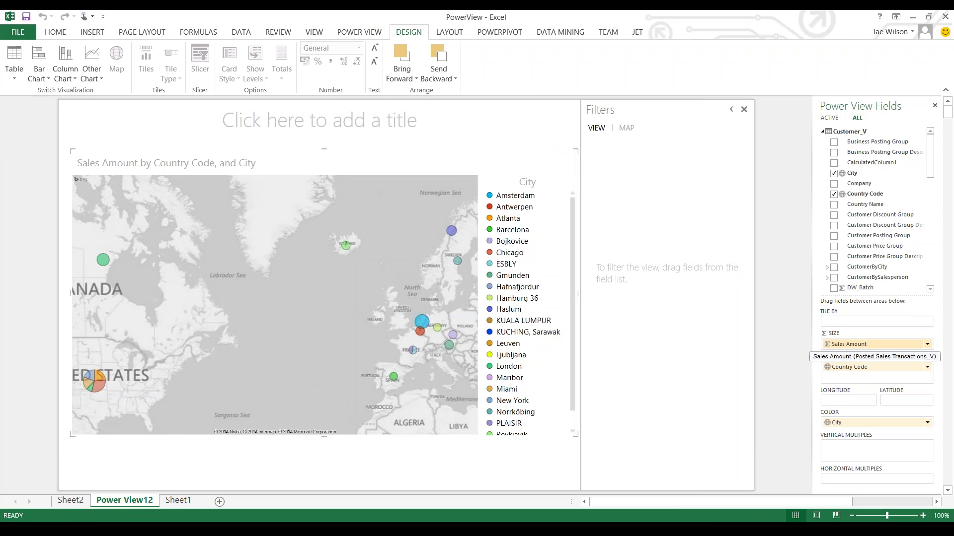
mouse_move(465, 189)
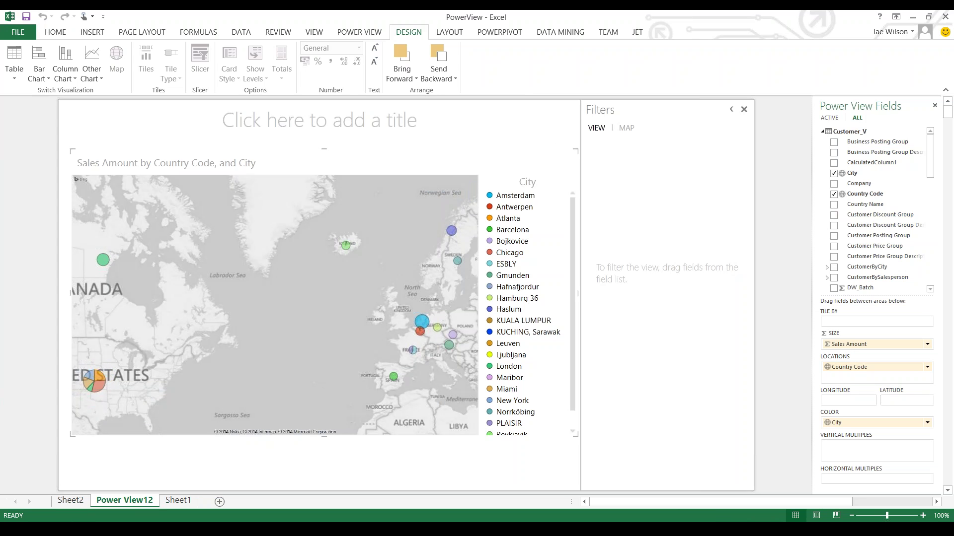
Add State below Country Code in the map's Locations and drill into the United States bubble to state level
scroll(875, 208, down, 3)
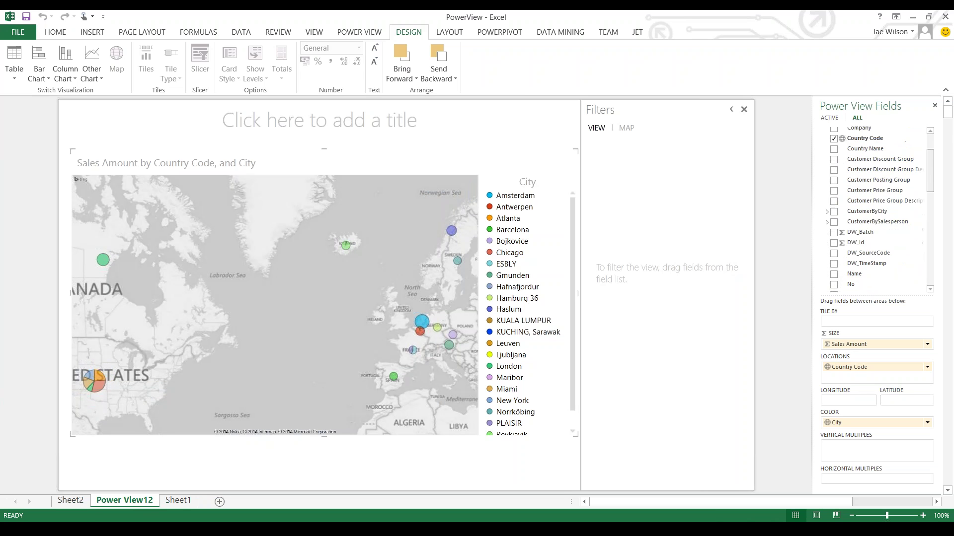
scroll(874, 280, down, 2)
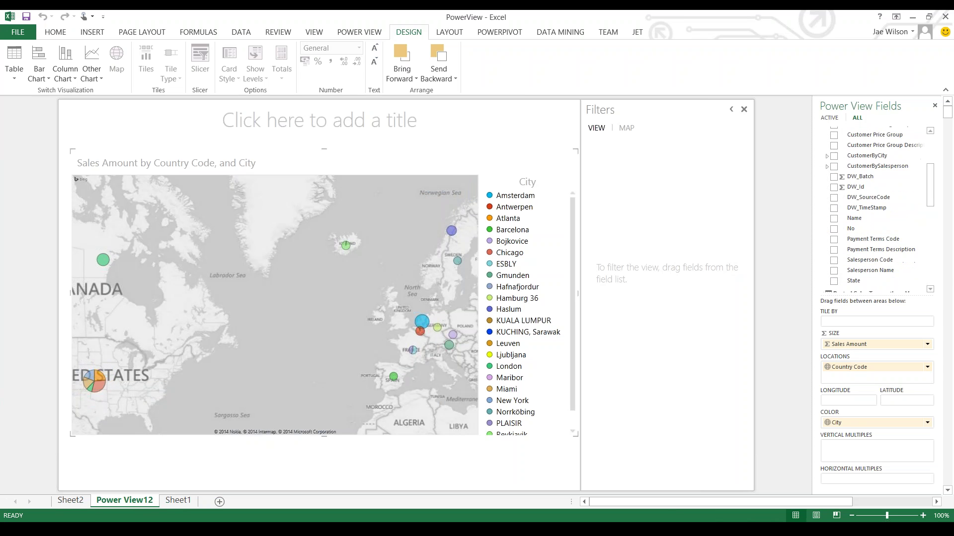
mouse_move(853, 281)
mouse_down()
mouse_move(850, 437)
mouse_move(871, 419)
mouse_move(862, 407)
mouse_up()
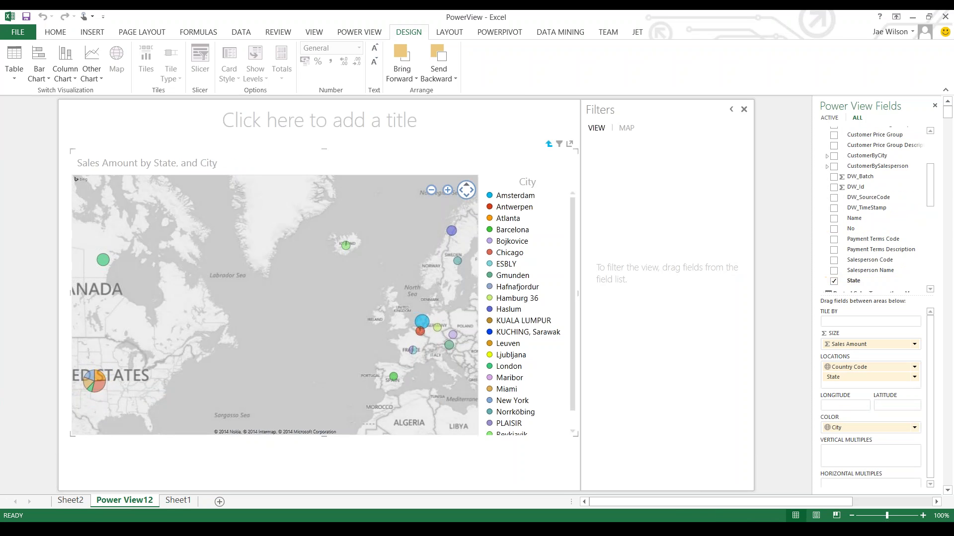
double_click(95, 381)
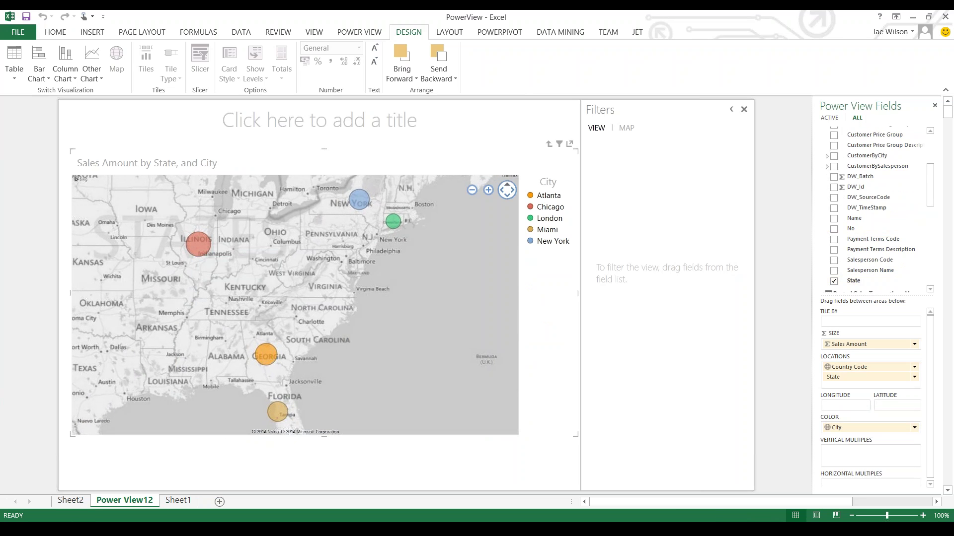
Switch to Sheet1 and review the two solution statements in cells C21 and C20
key(ctrl+Page_Down)
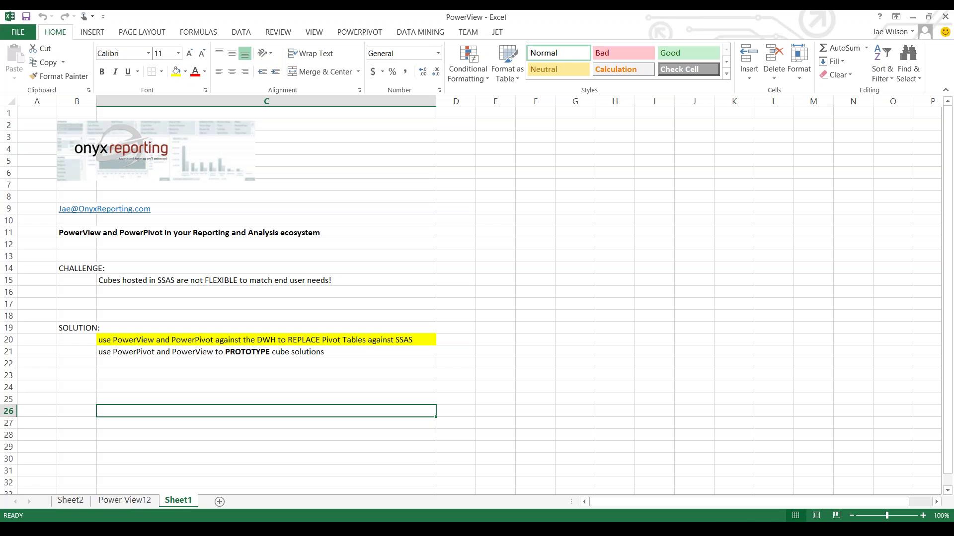
click(266, 352)
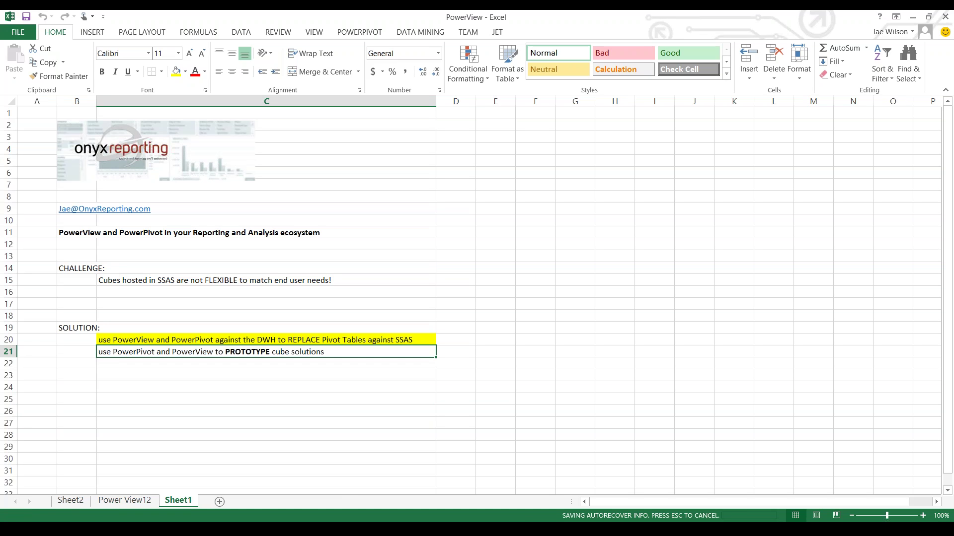
click(266, 340)
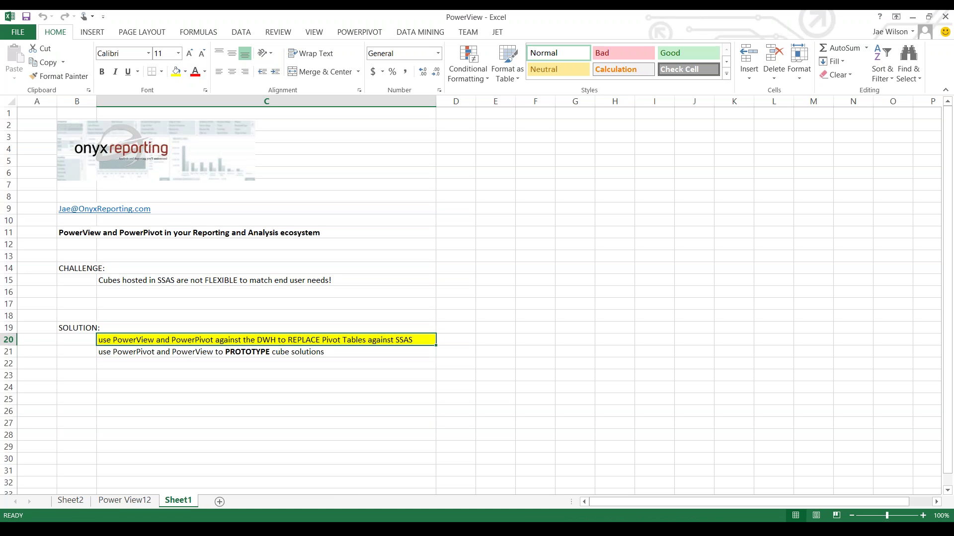